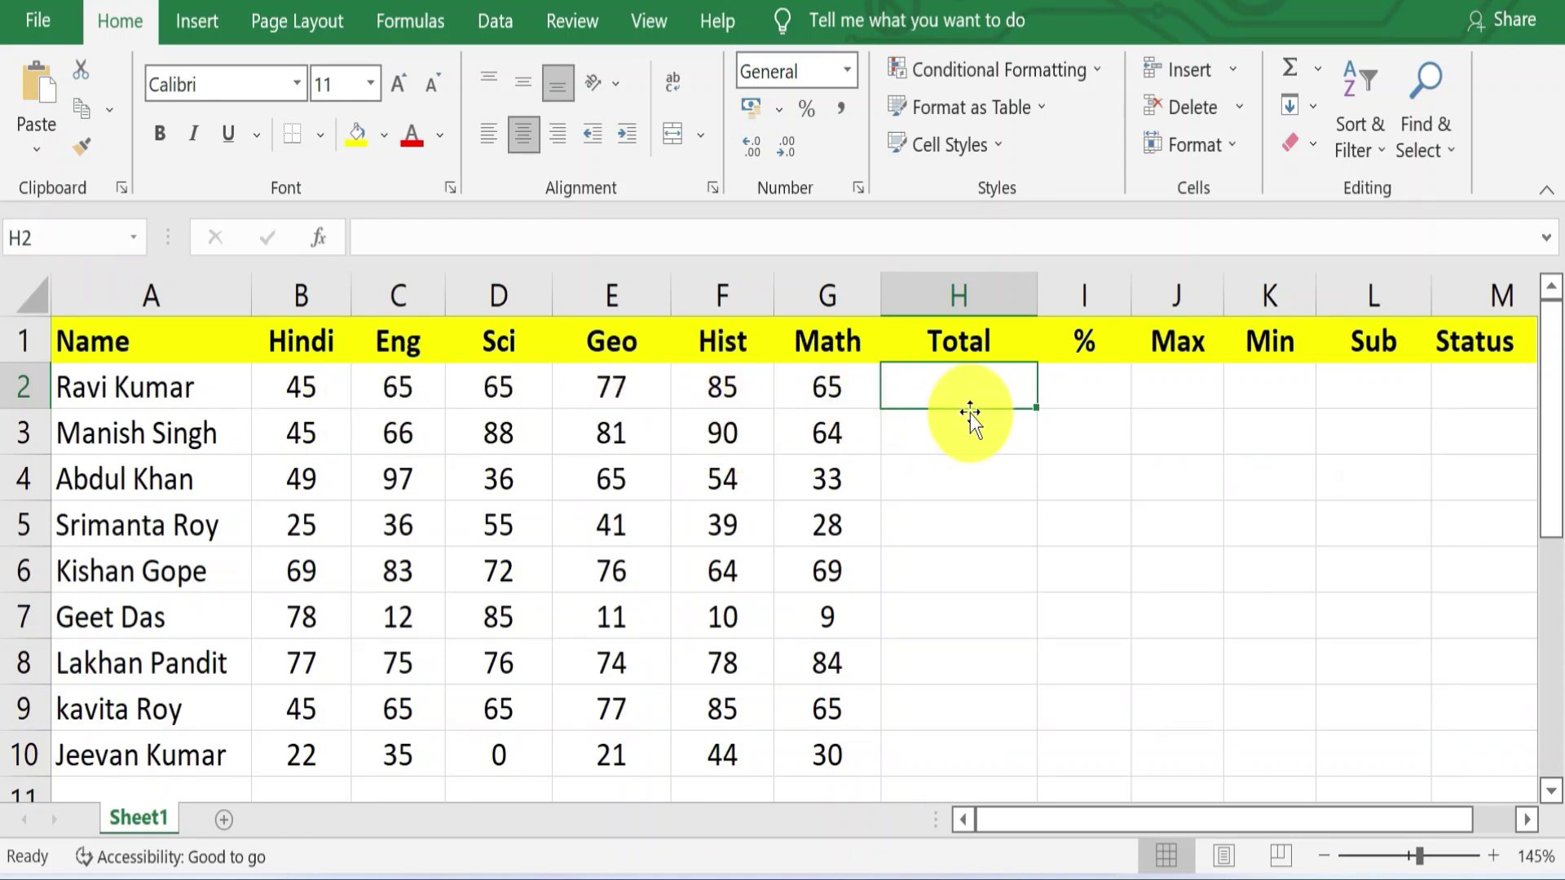
# - AutoSum row 2's marks into Total, then fill the SUM down to row 10 (402 to 152)
pyautogui.moveTo(298, 382)
pyautogui.mouseDown()
pyautogui.moveTo(769, 377)
pyautogui.moveTo(982, 401)
pyautogui.mouseUp()
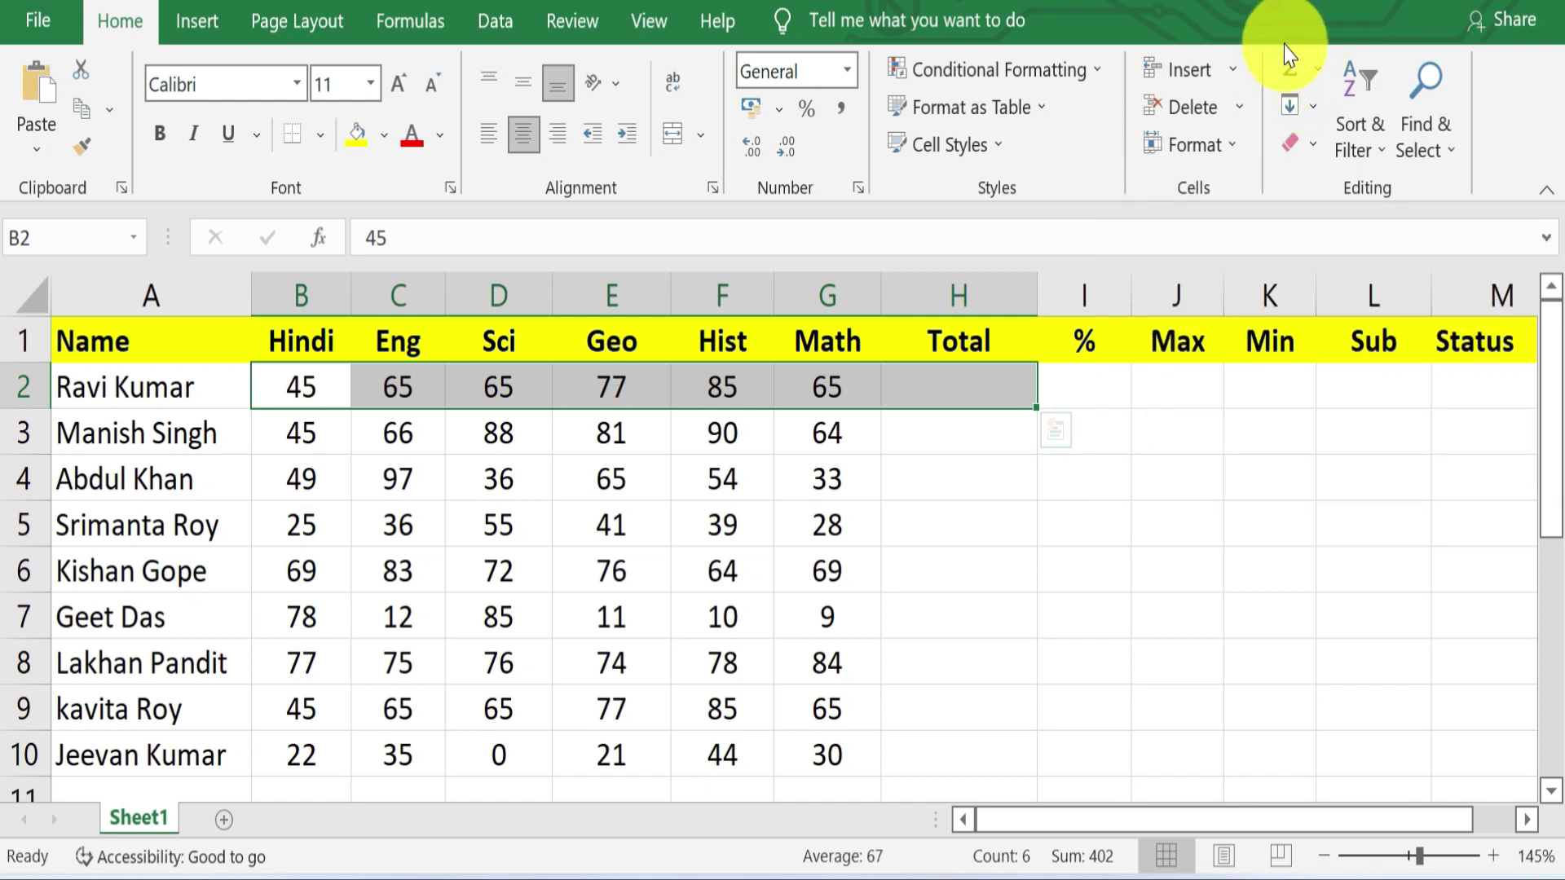
pyautogui.click(1296, 71)
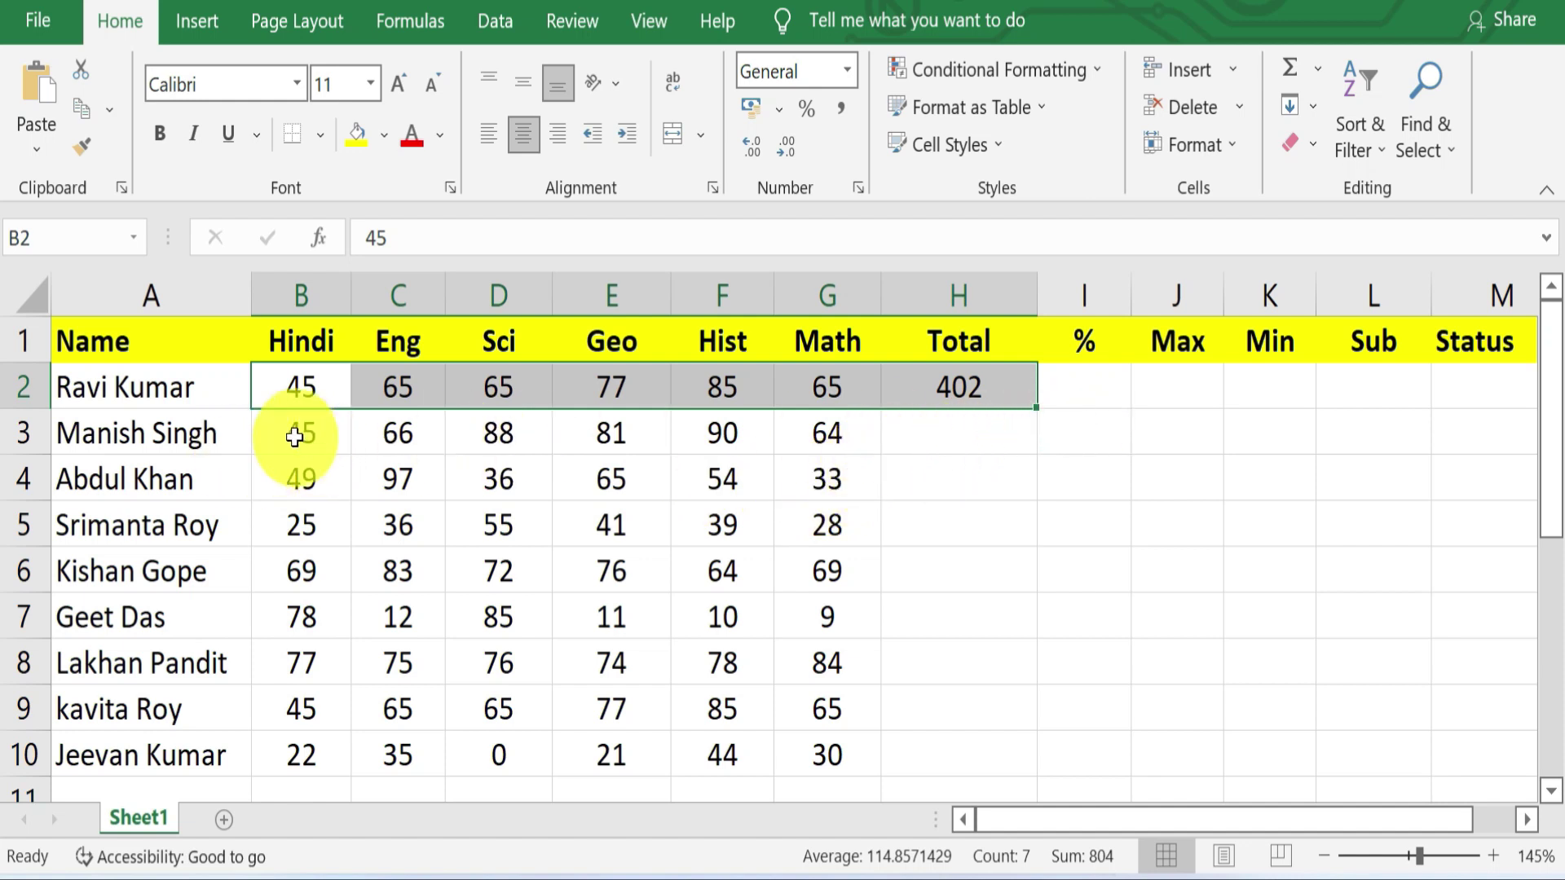
pyautogui.moveTo(294, 436); pyautogui.dragTo(980, 460)
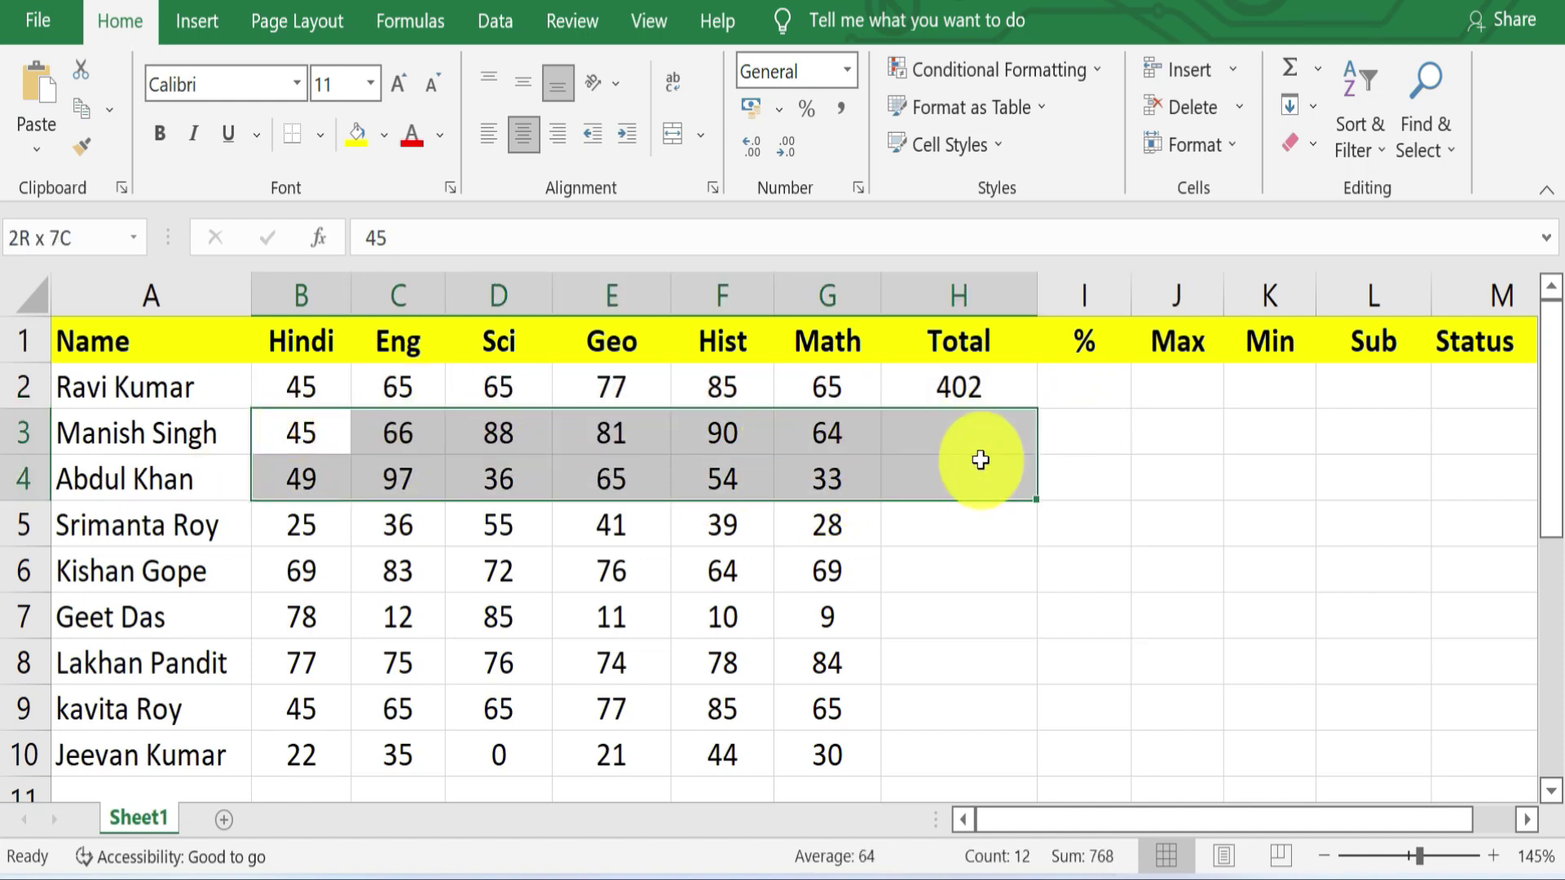
pyautogui.click(952, 384)
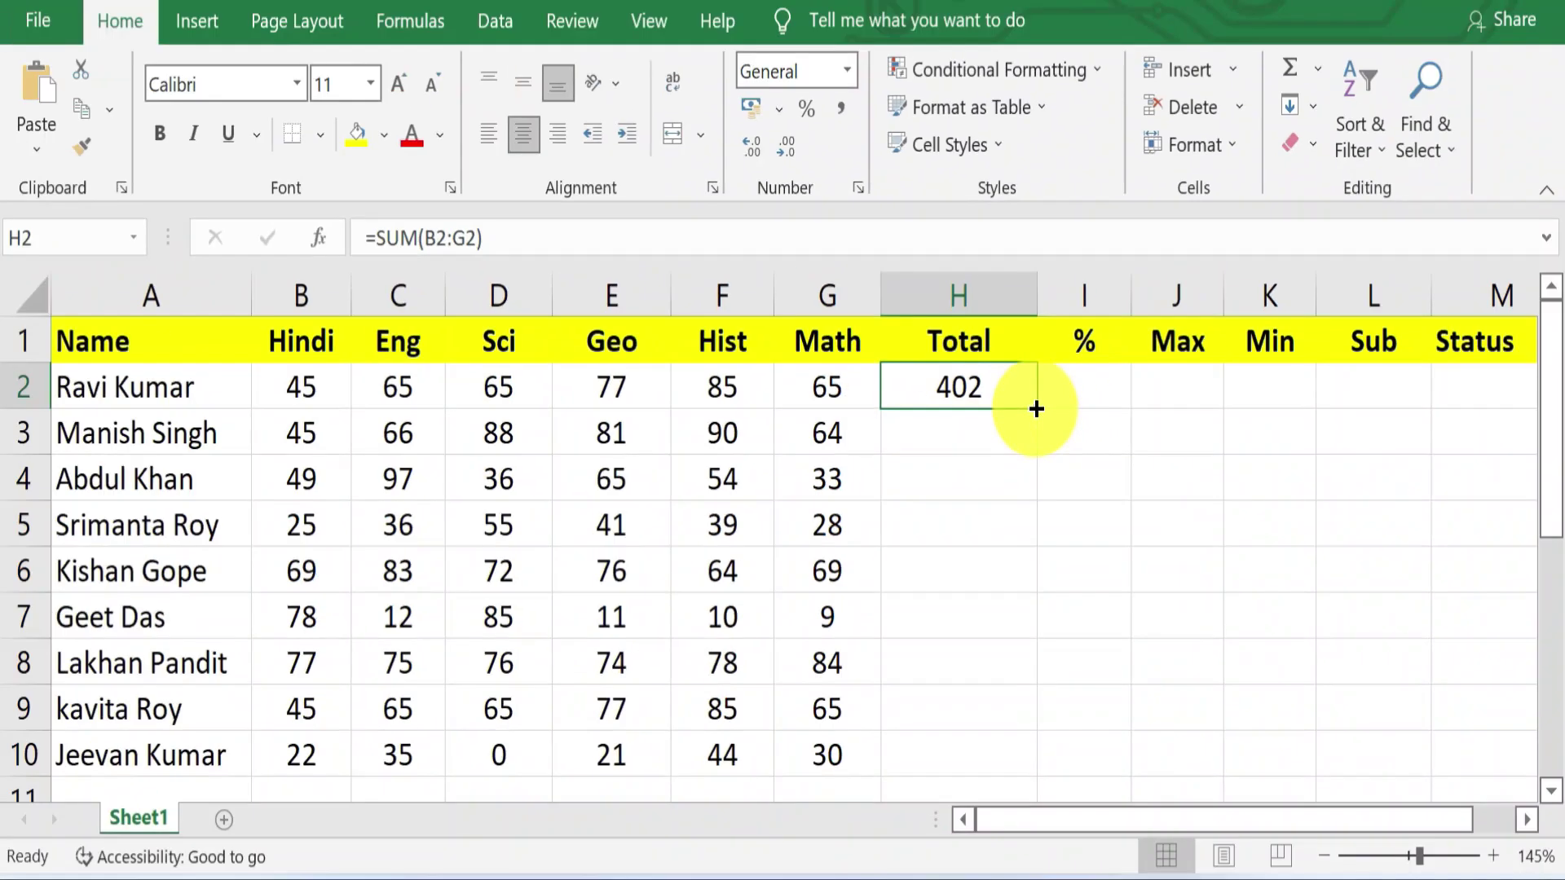
pyautogui.moveTo(1036, 408); pyautogui.dragTo(1024, 771)
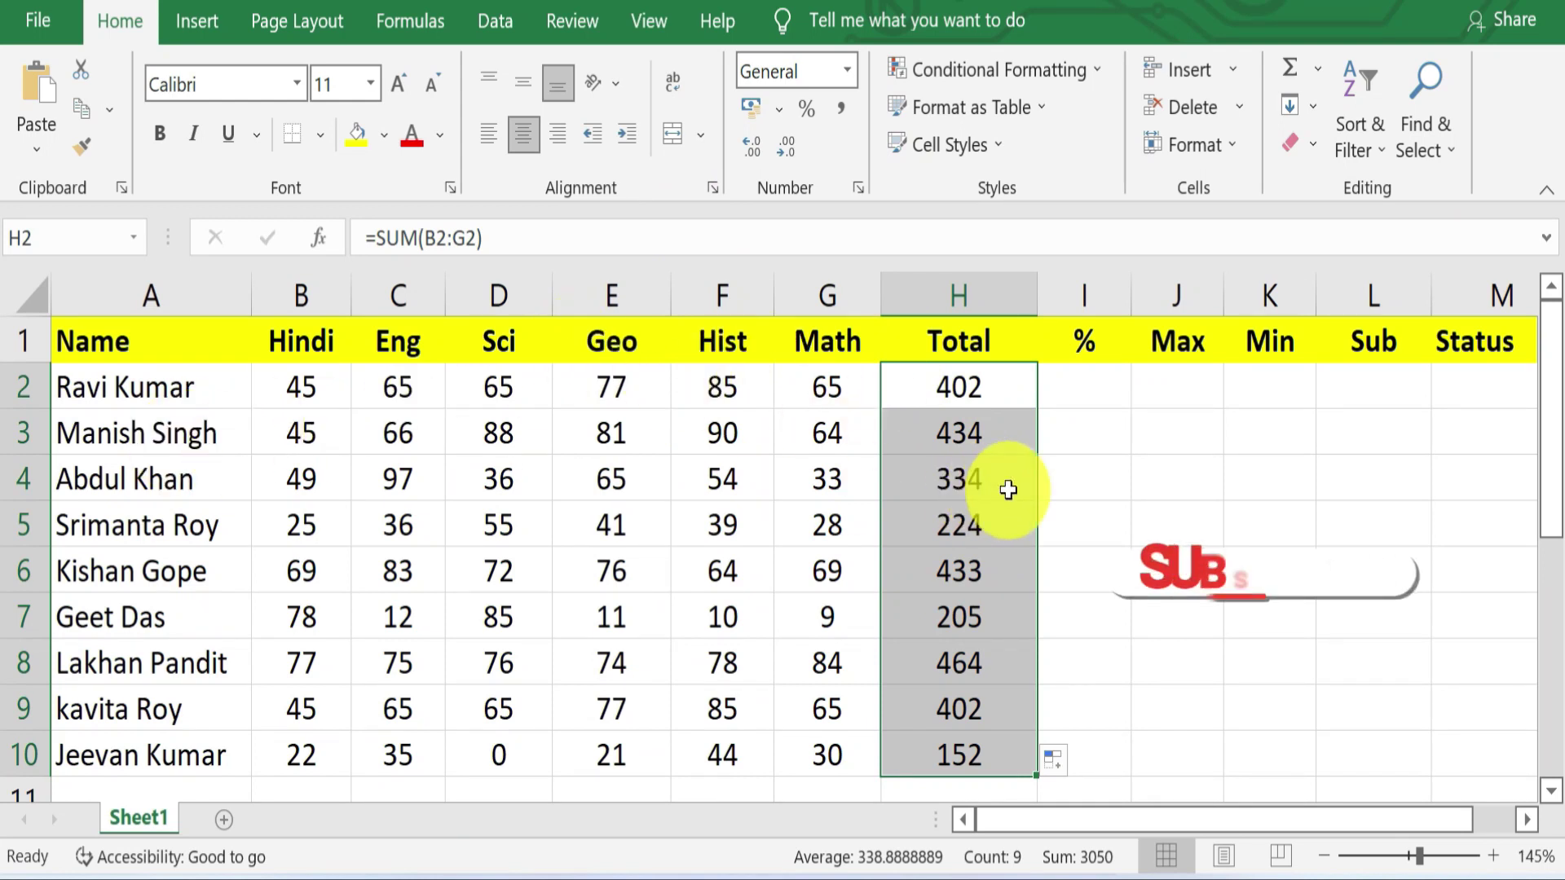
pyautogui.click(1008, 489)
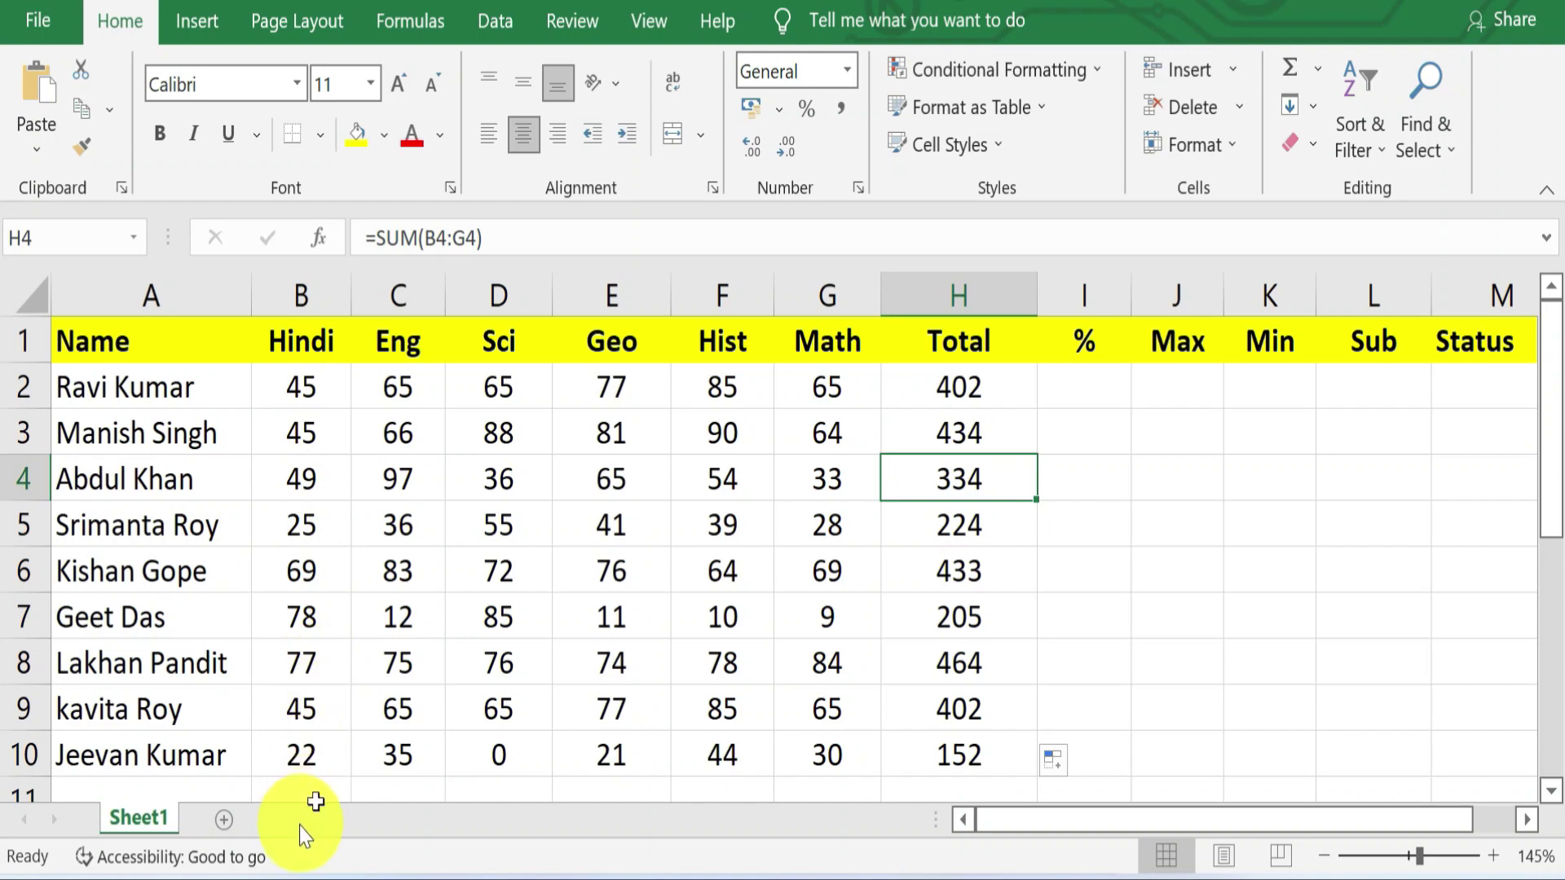
# - AutoSum the Hindi marks into cell B11, giving 455
pyautogui.moveTo(284, 379); pyautogui.dragTo(274, 743)
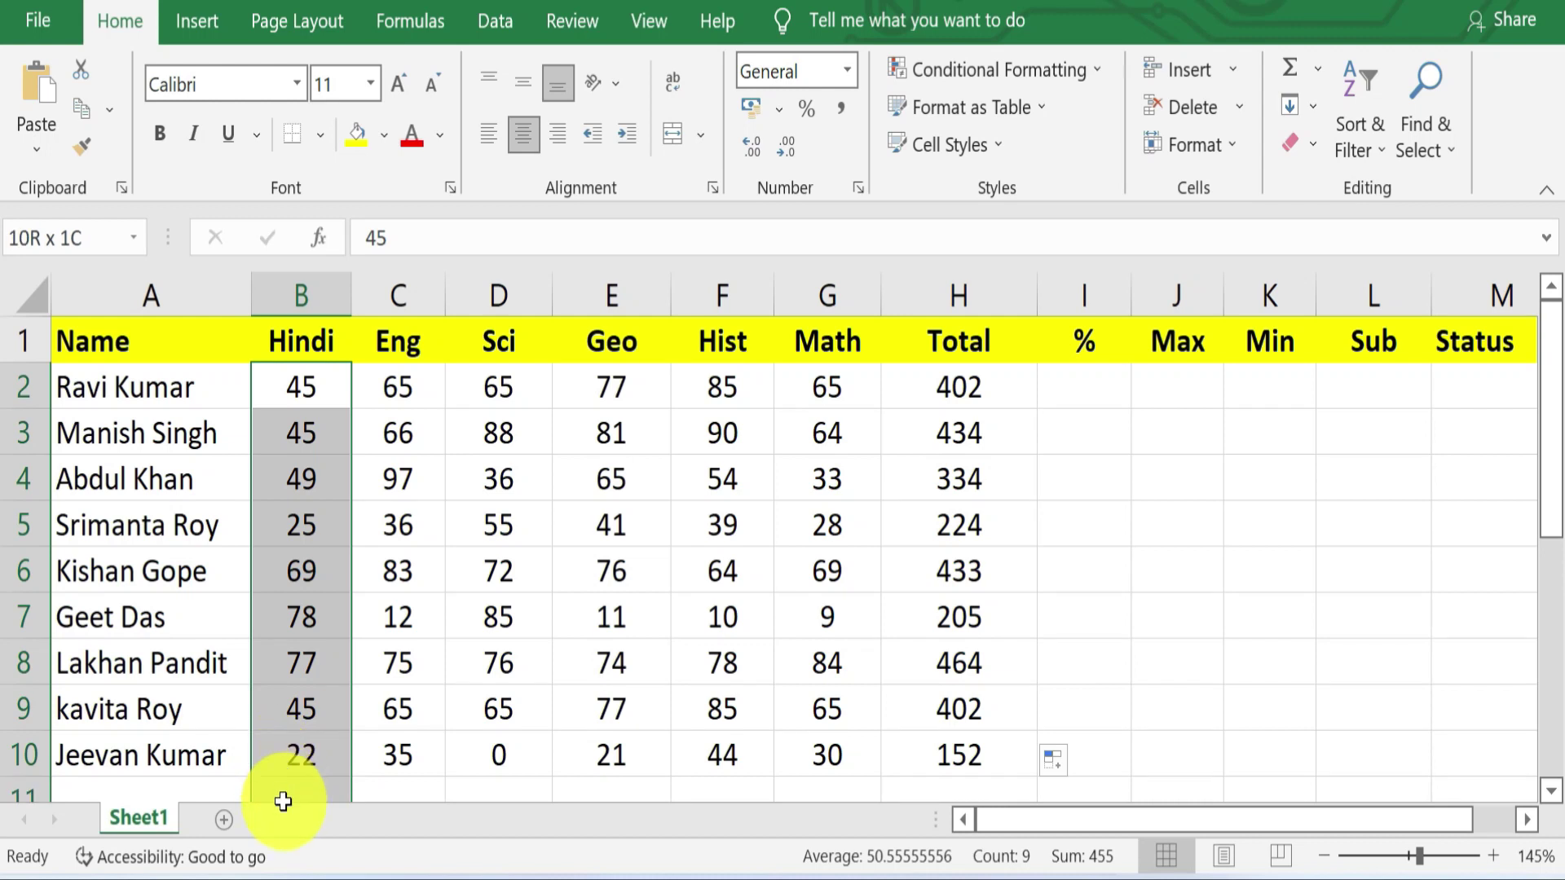
pyautogui.scroll(-1, 394, 612)
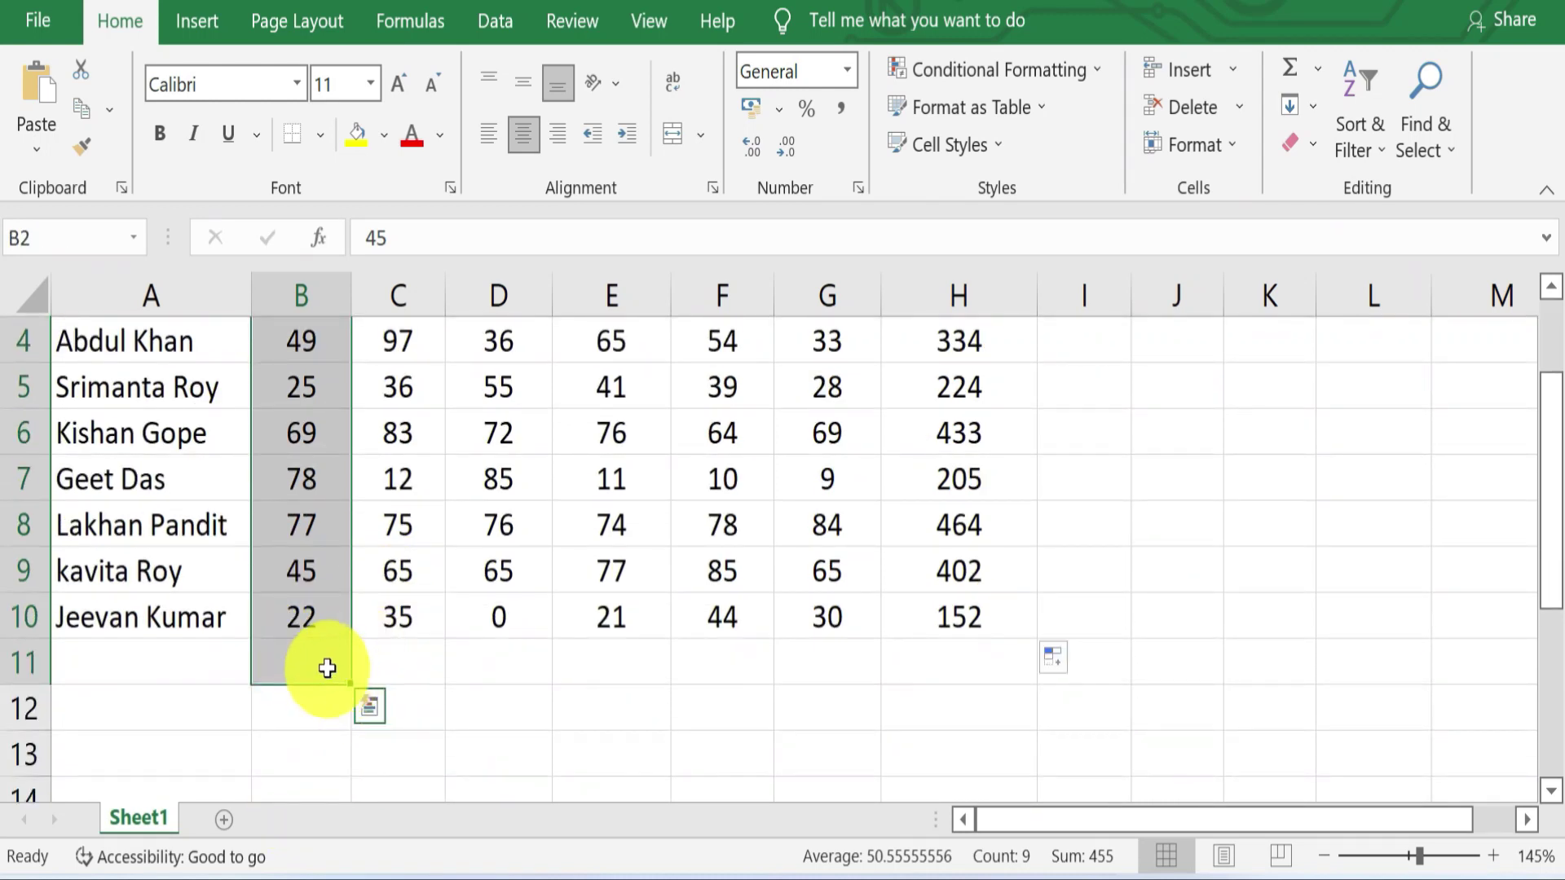
pyautogui.click(1292, 72)
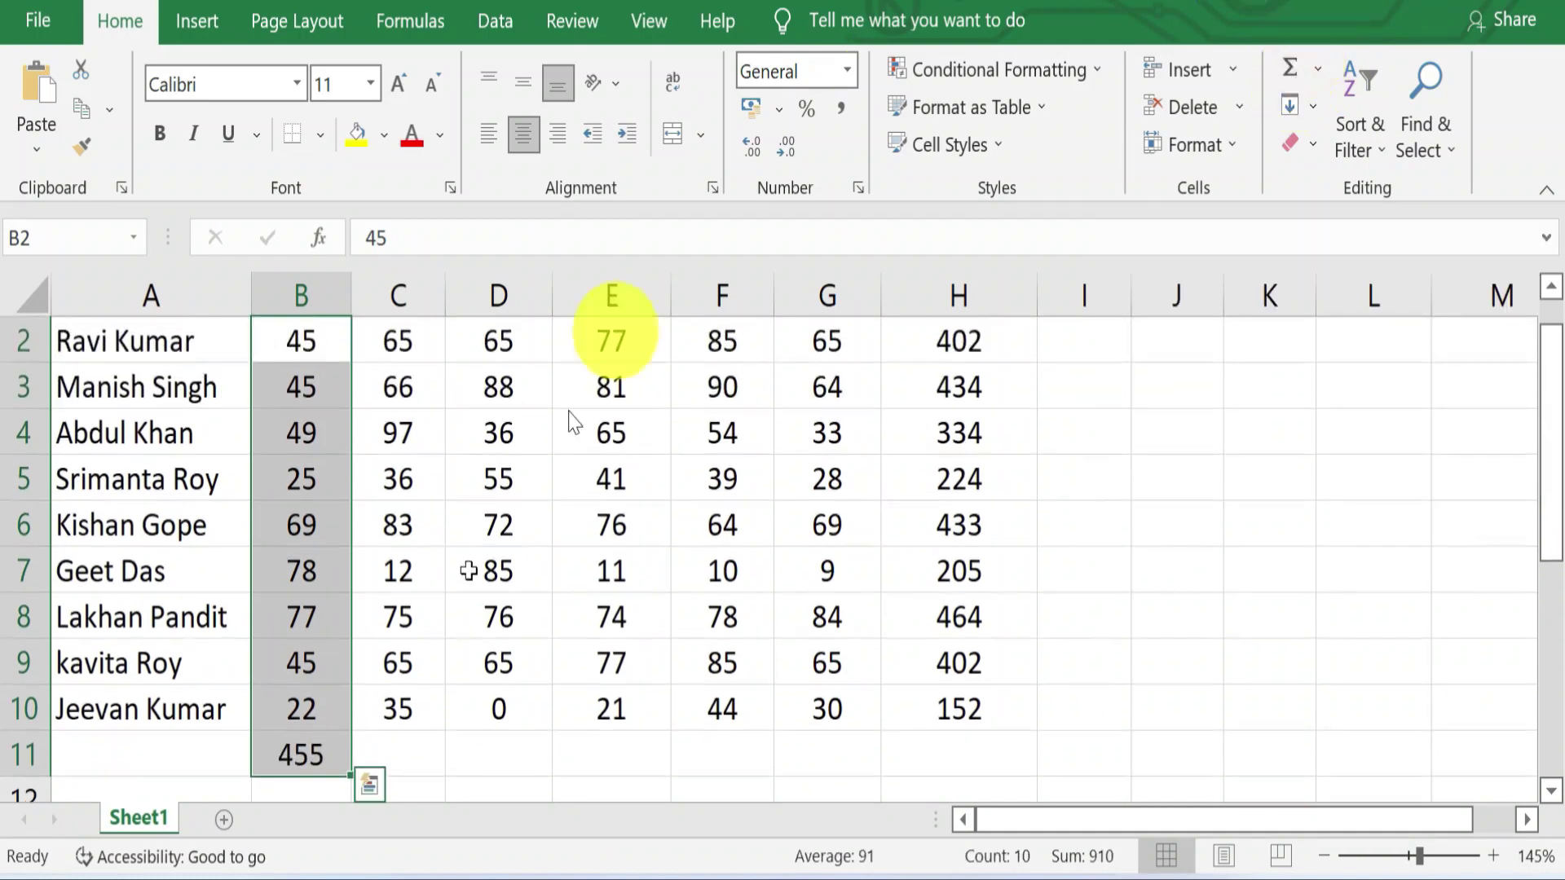
pyautogui.click(322, 756)
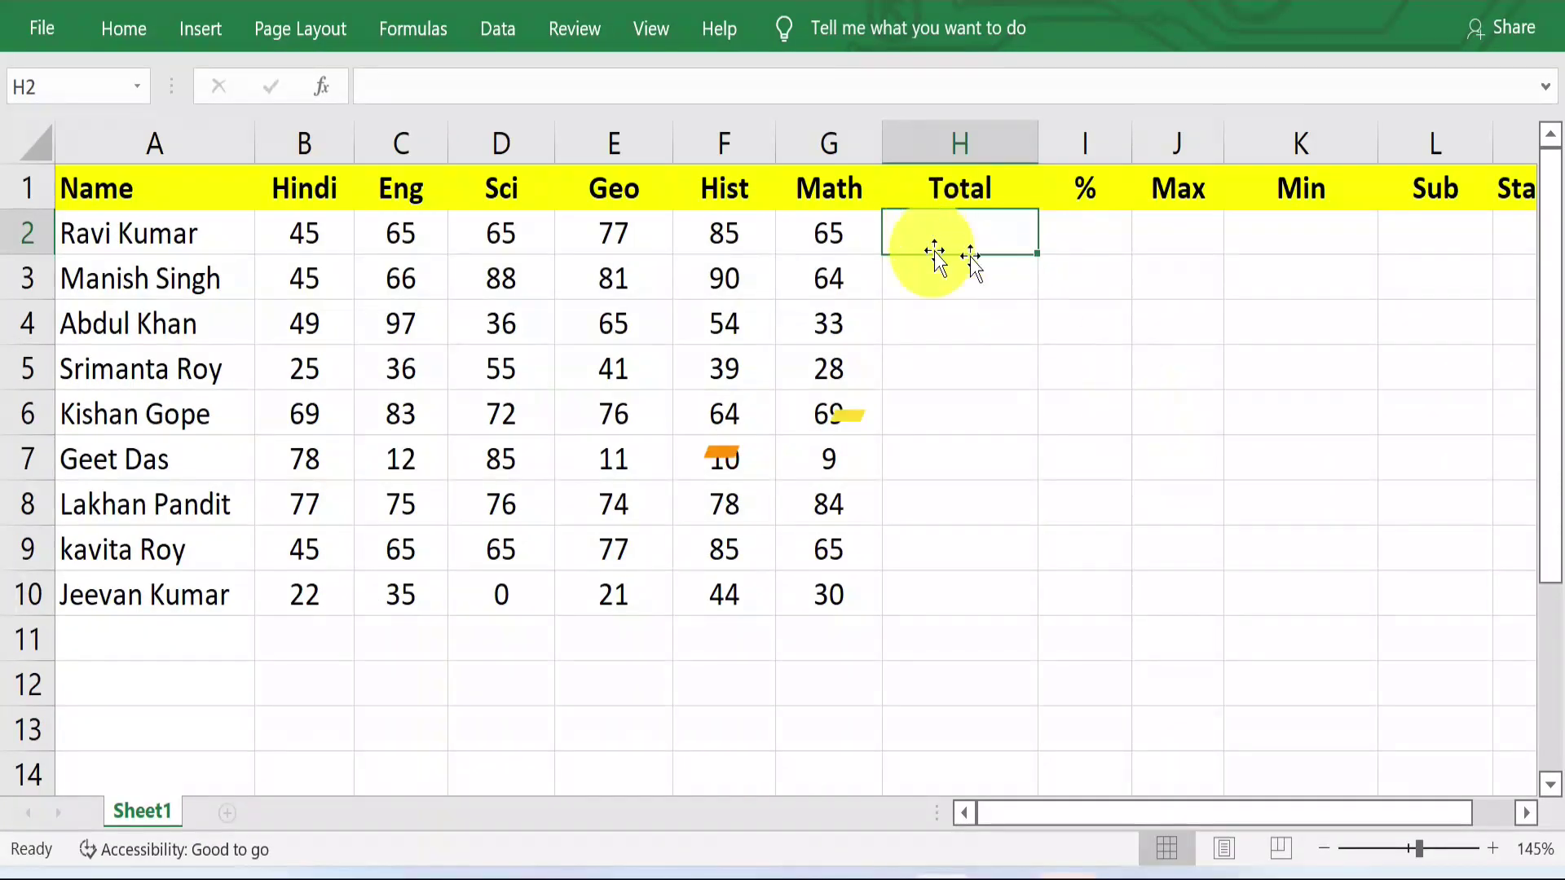
# - Click through several cells around the sheet, starting at the first empty Total cell
pyautogui.click(955, 244)
pyautogui.click(1267, 518)
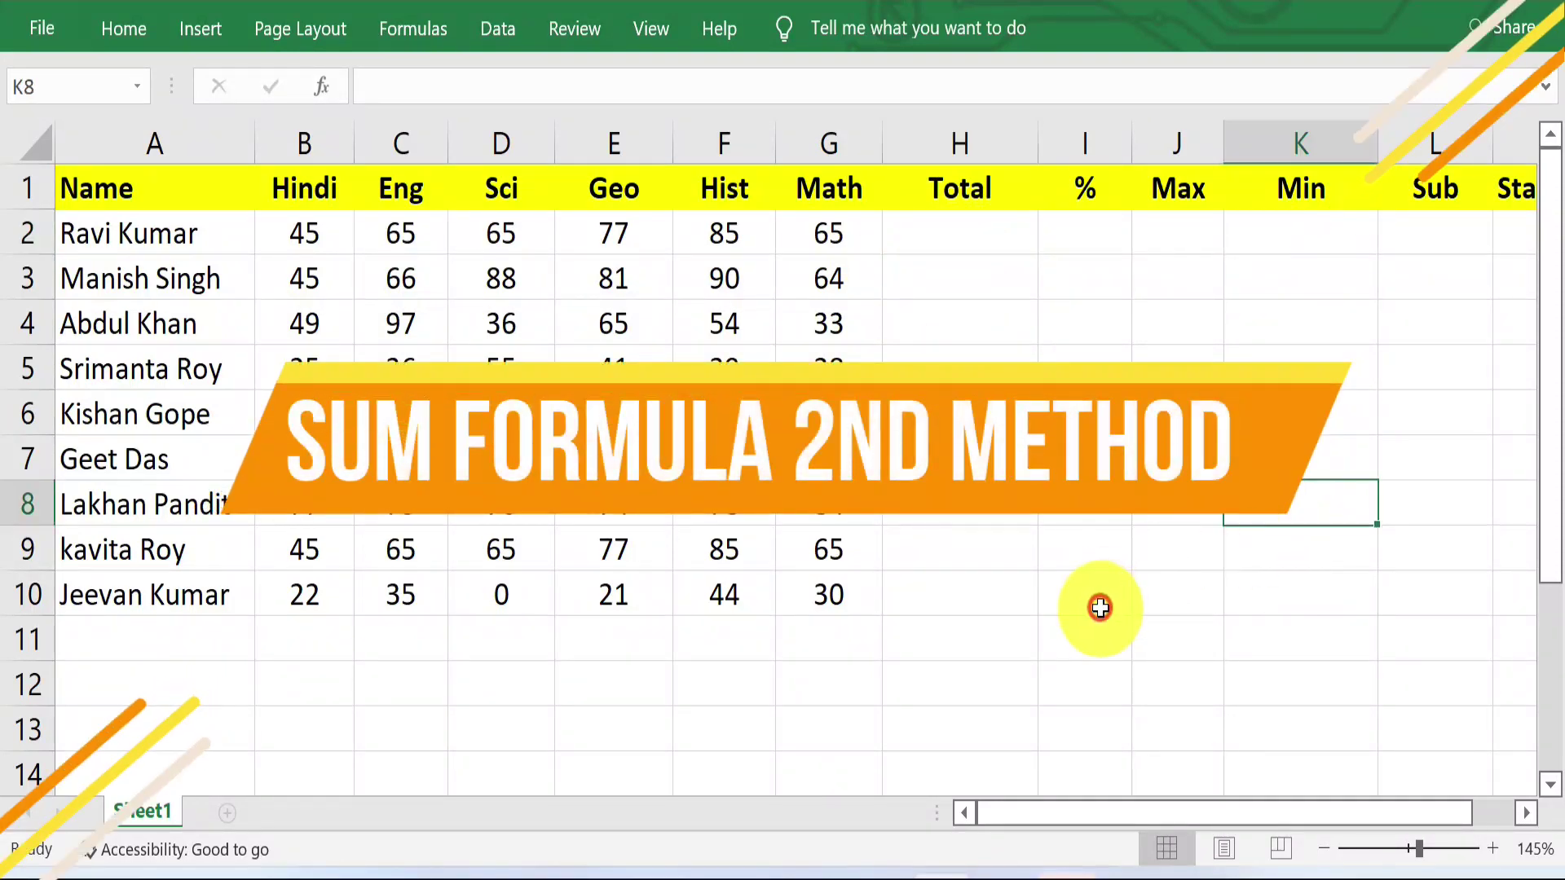
pyautogui.click(1097, 604)
pyautogui.click(921, 633)
pyautogui.click(1299, 358)
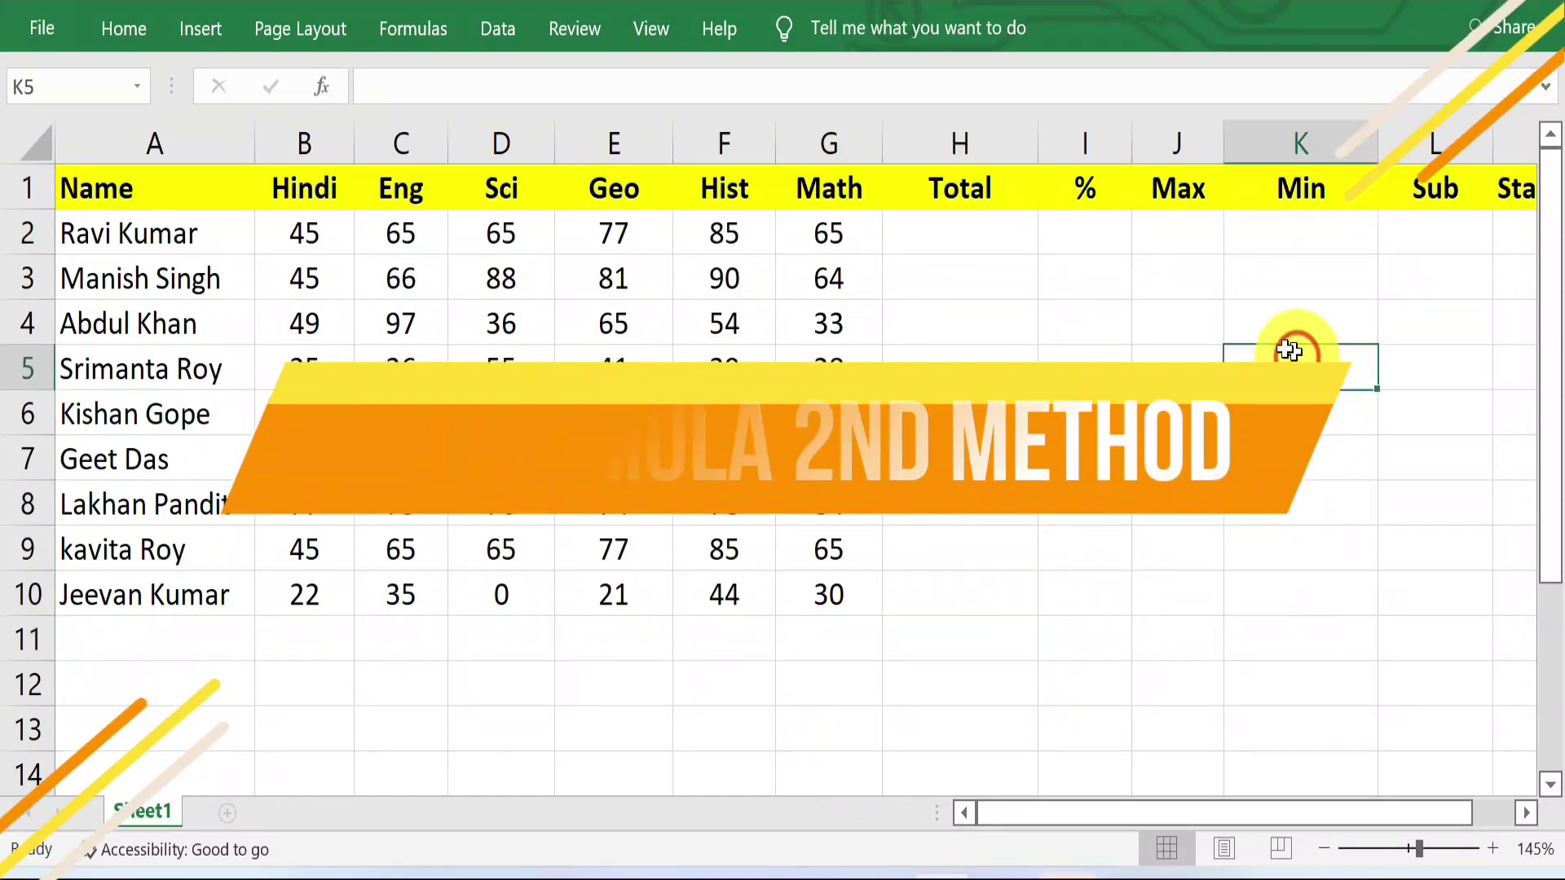
pyautogui.click(1043, 398)
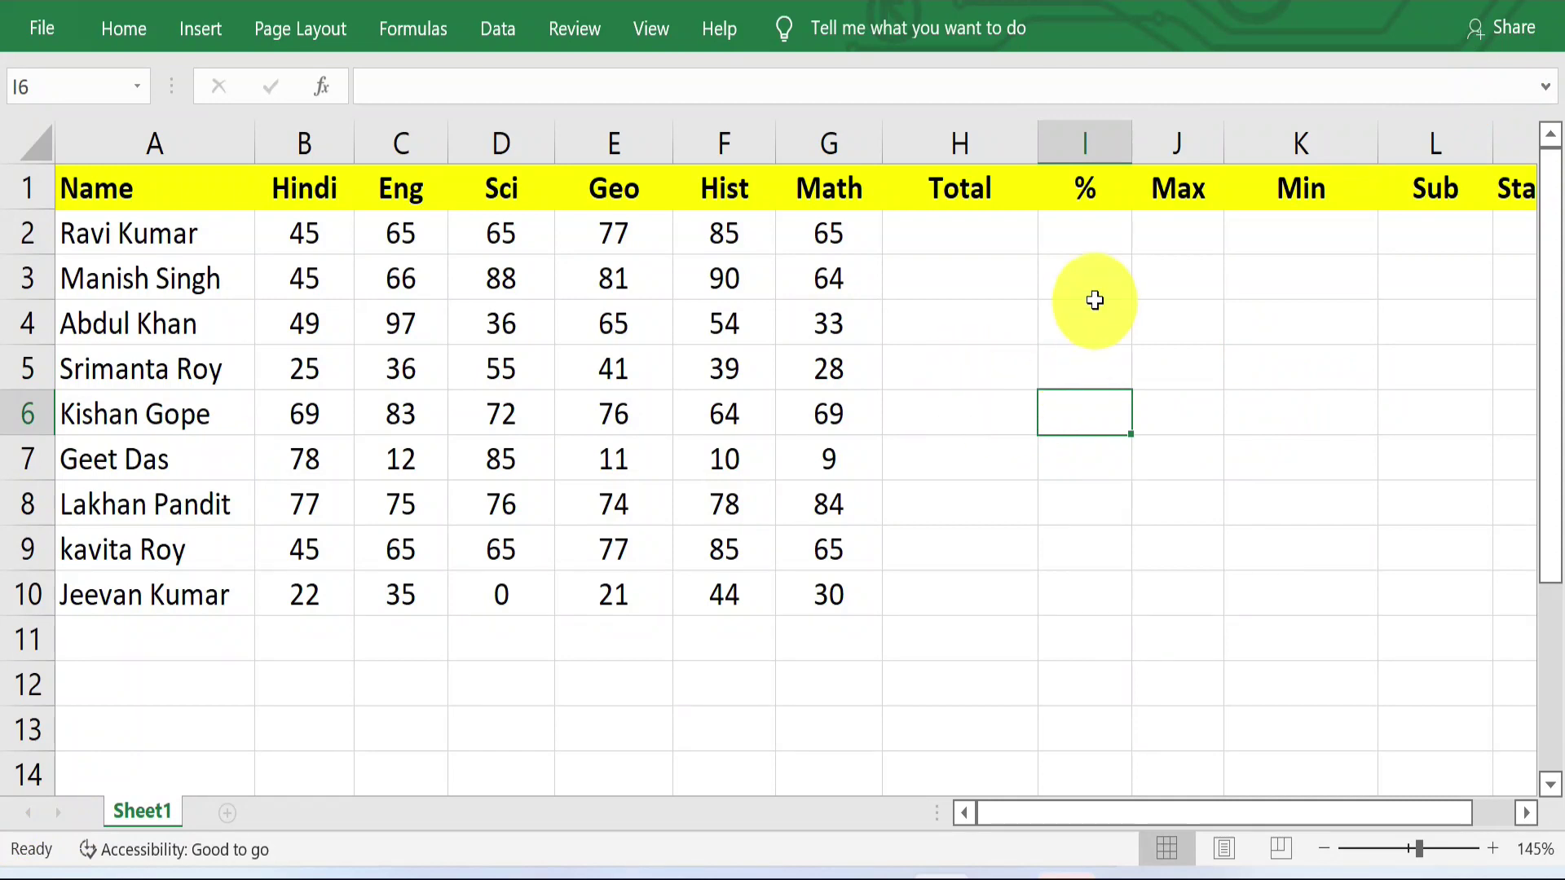
pyautogui.click(1304, 503)
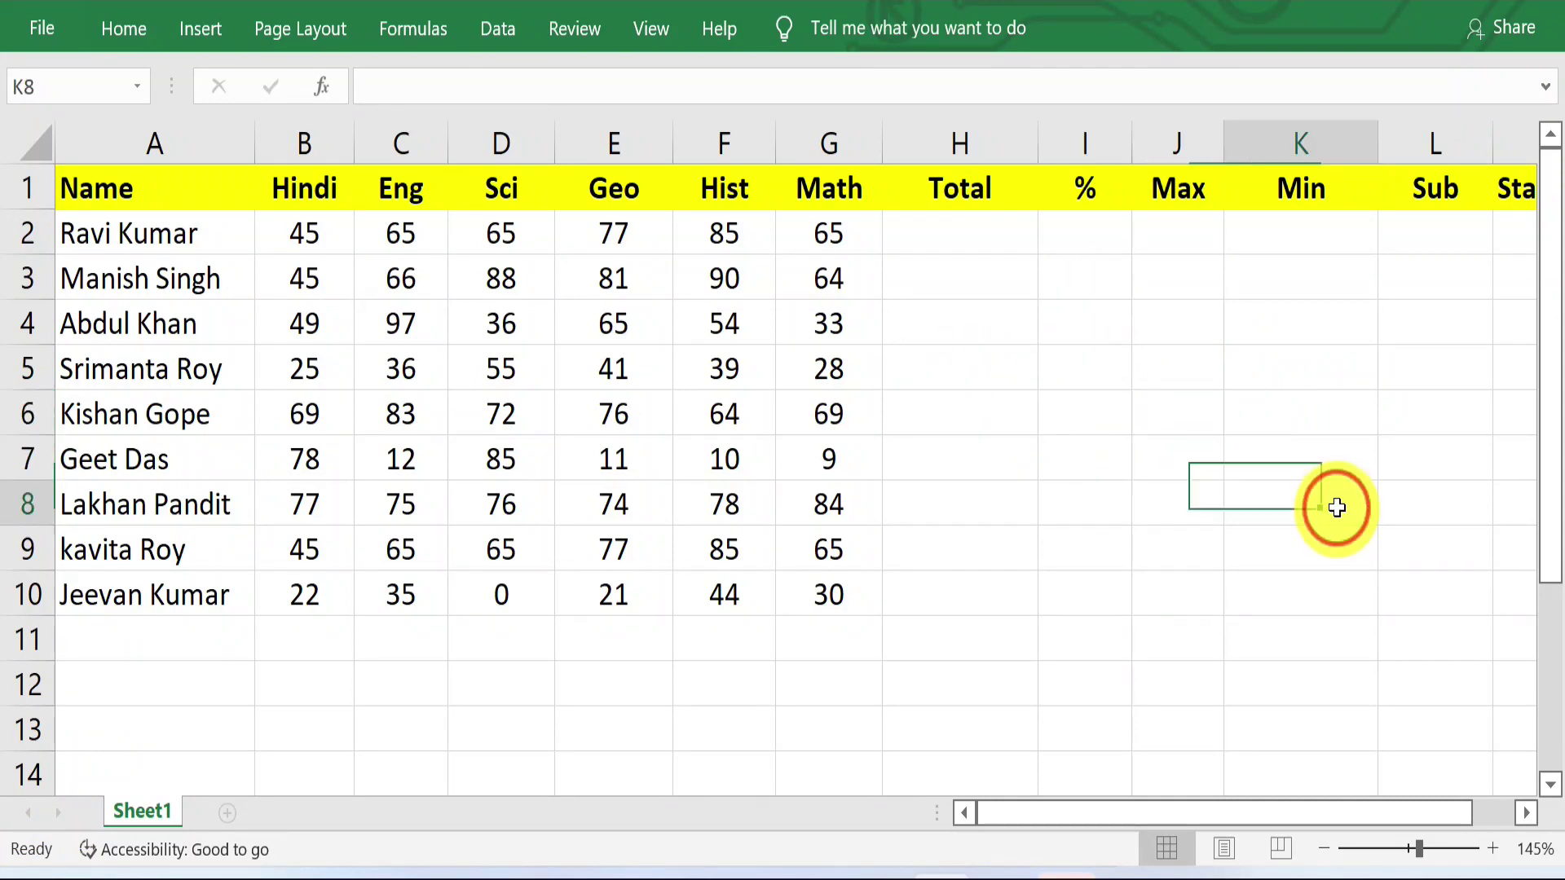
pyautogui.click(1104, 460)
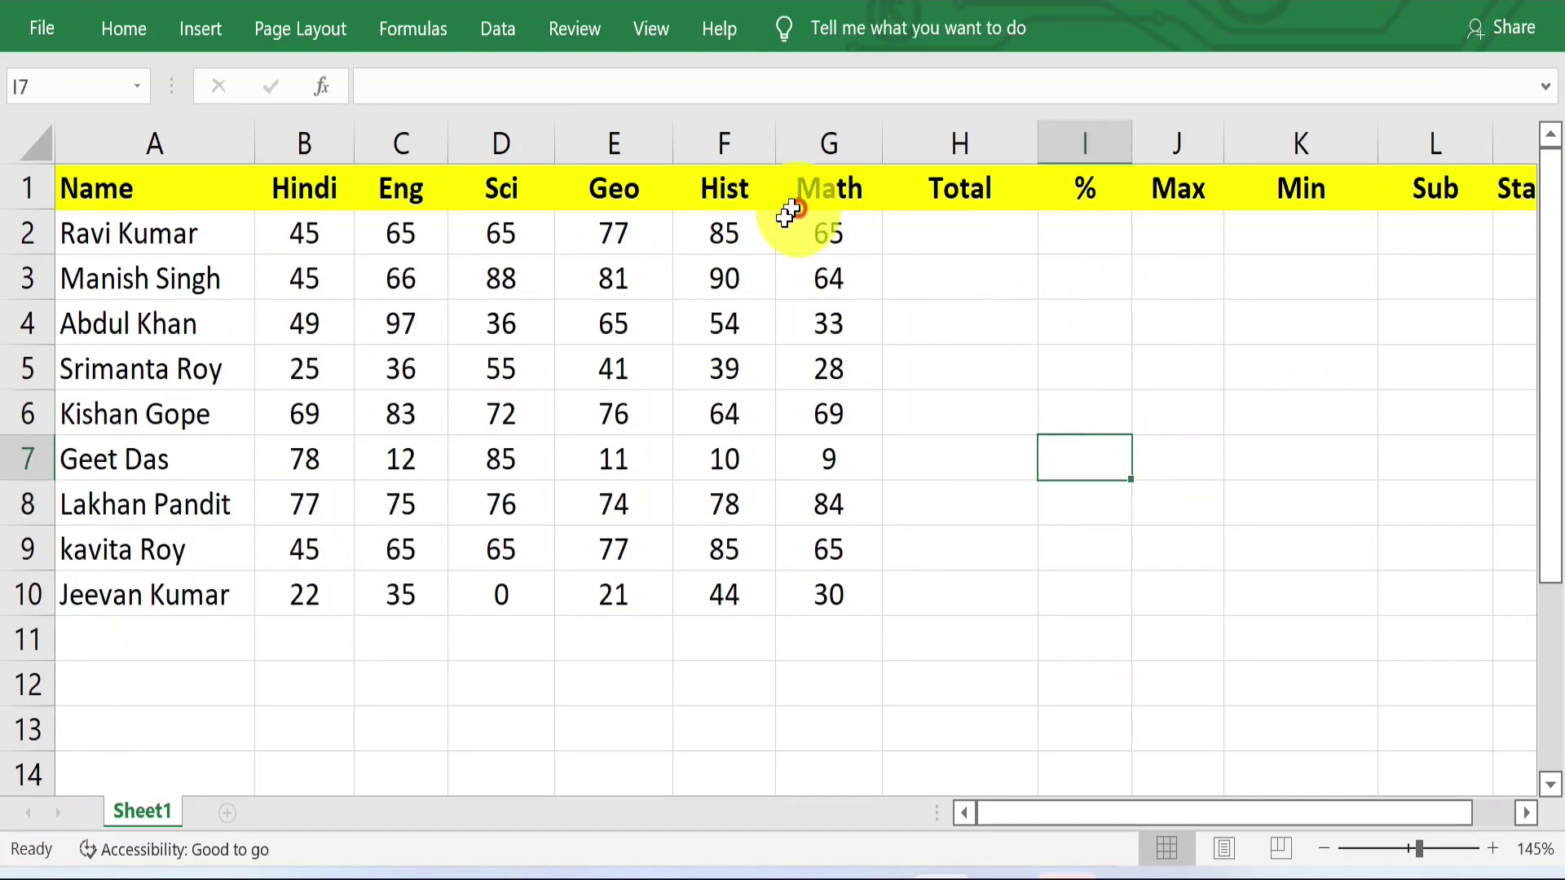
pyautogui.click(285, 207)
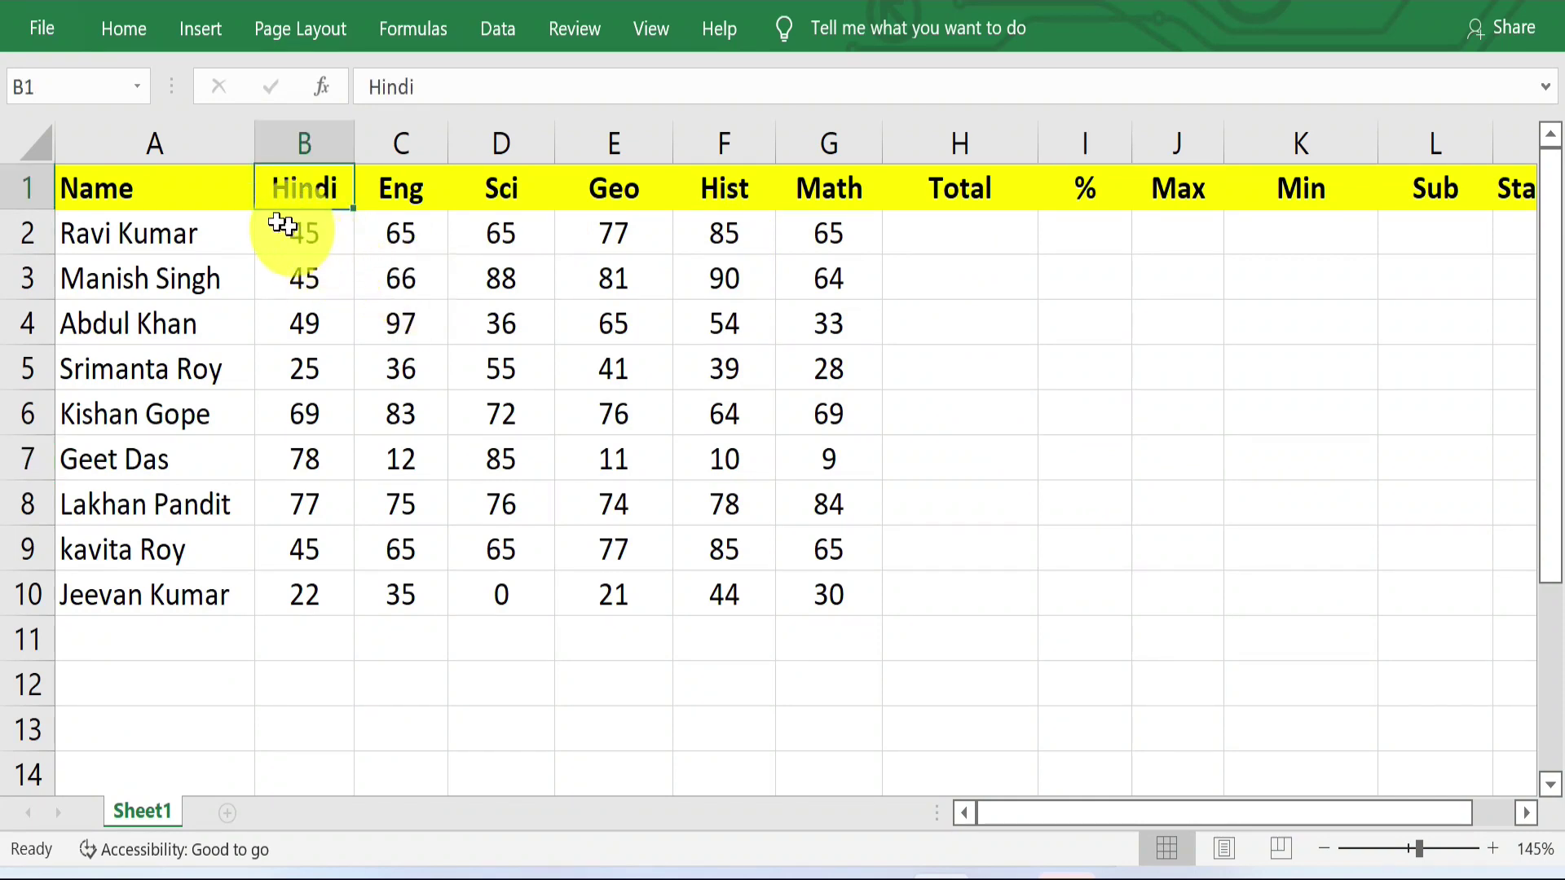
# - Select row 2's marks B2:G2, then pick empty cell H12 for a new formula
pyautogui.click(303, 230)
pyautogui.moveTo(304, 230); pyautogui.dragTo(831, 245)
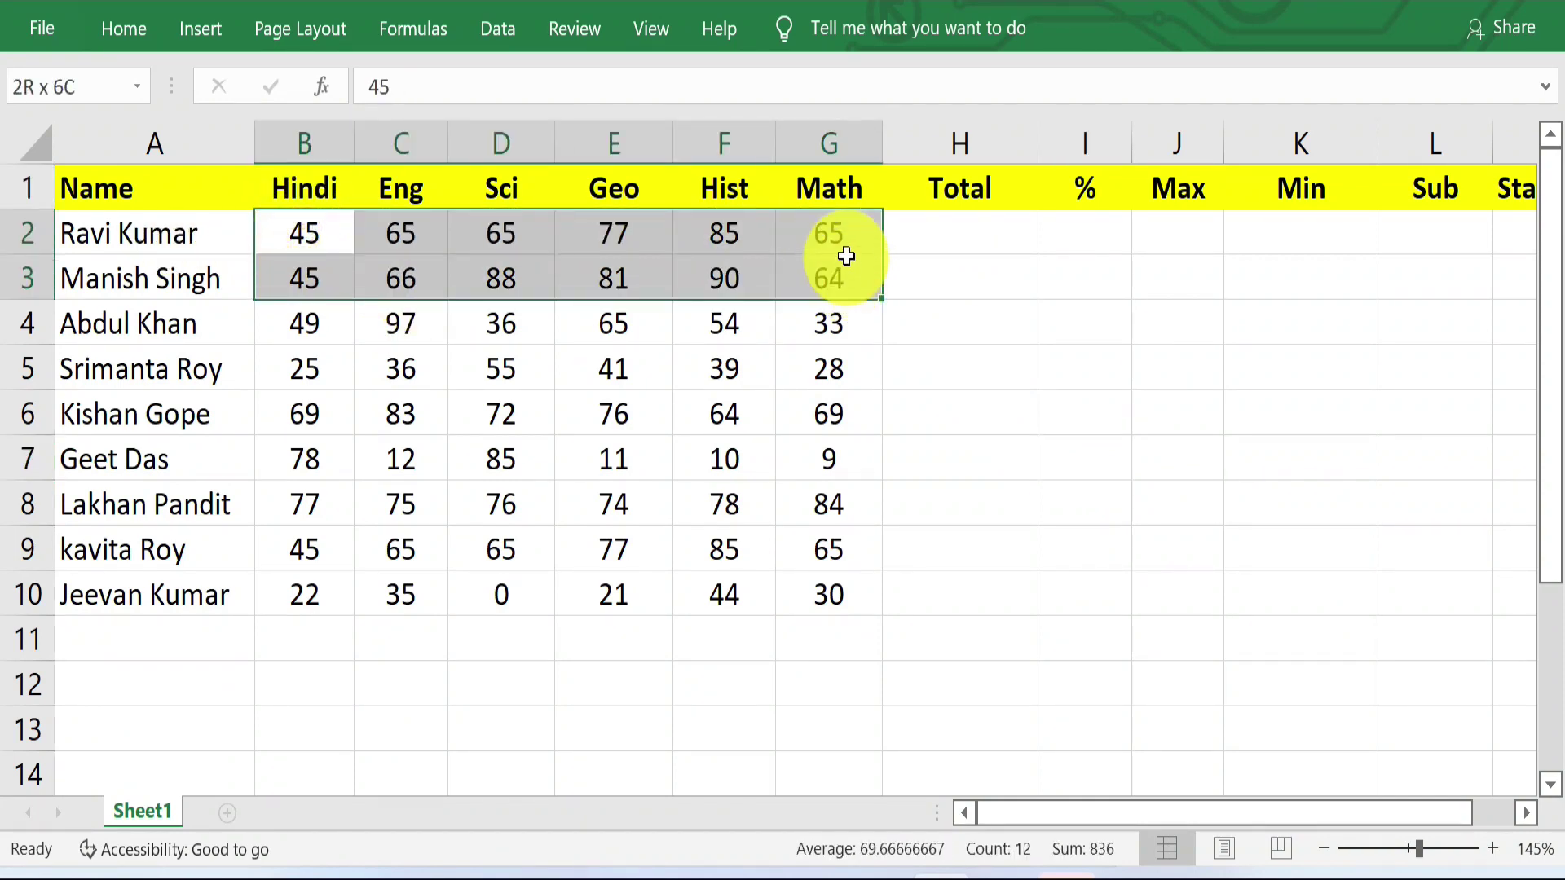
pyautogui.click(1003, 677)
pyautogui.write('=')
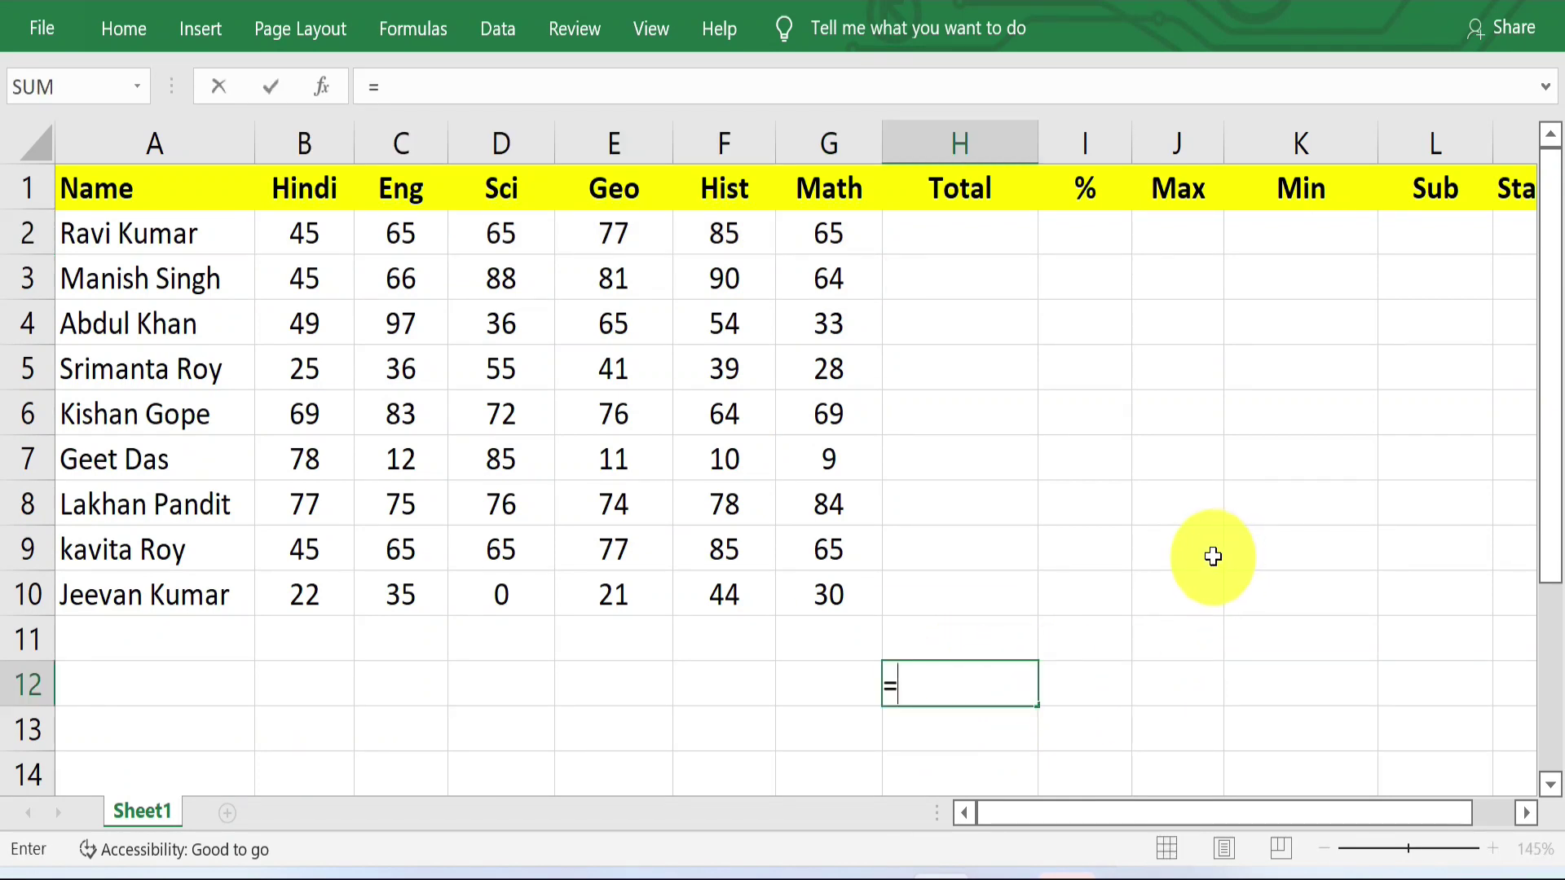
# - Enter a trial SUM of B2:G2 in H12, then delete it
pyautogui.write('SU')
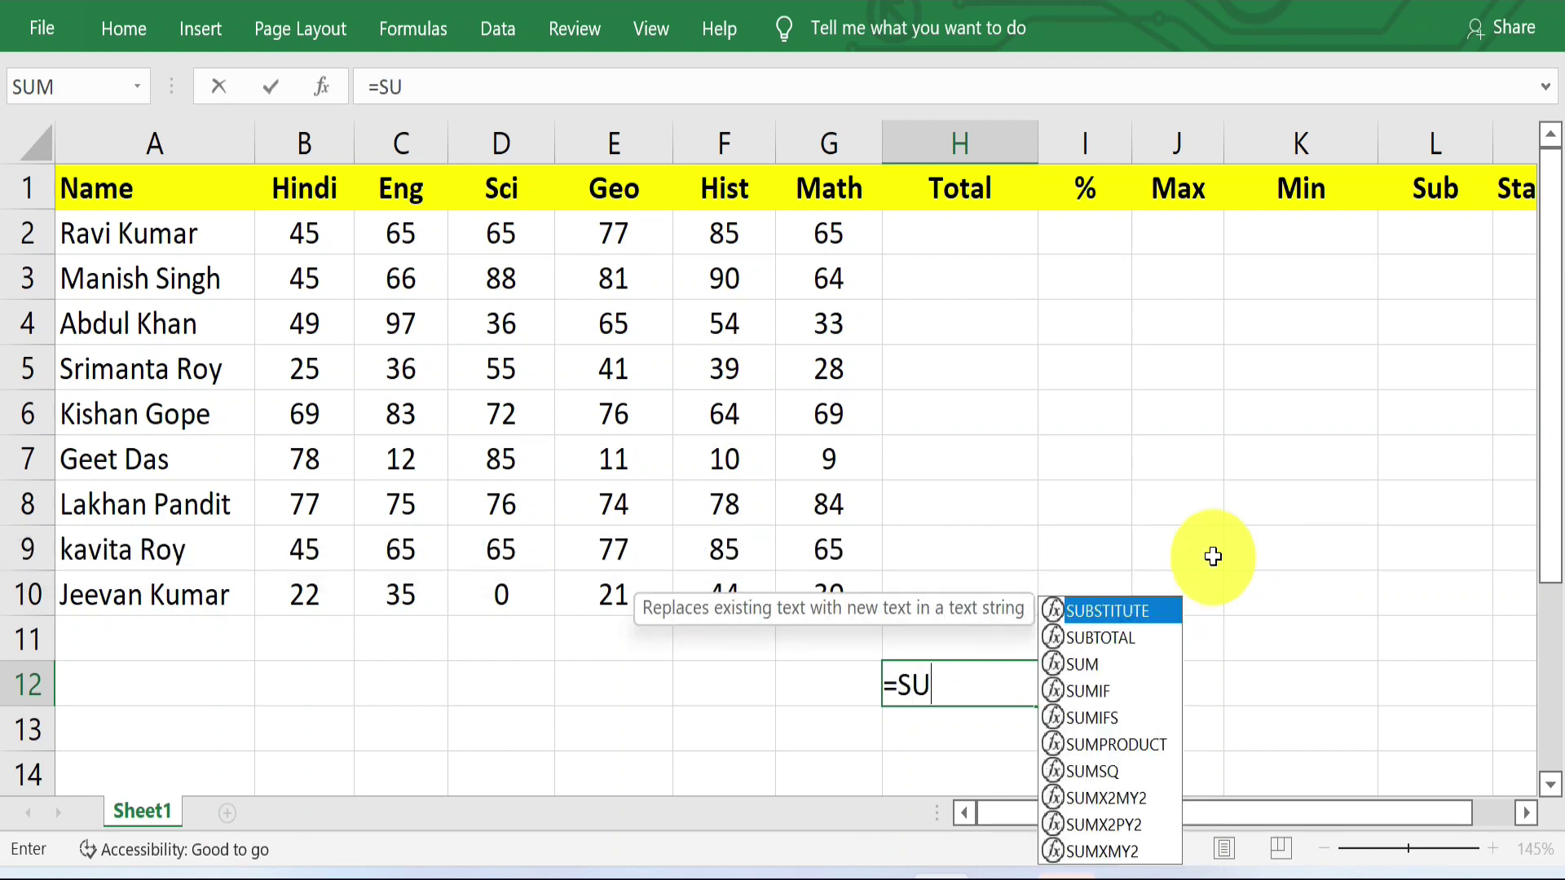
pyautogui.write('M')
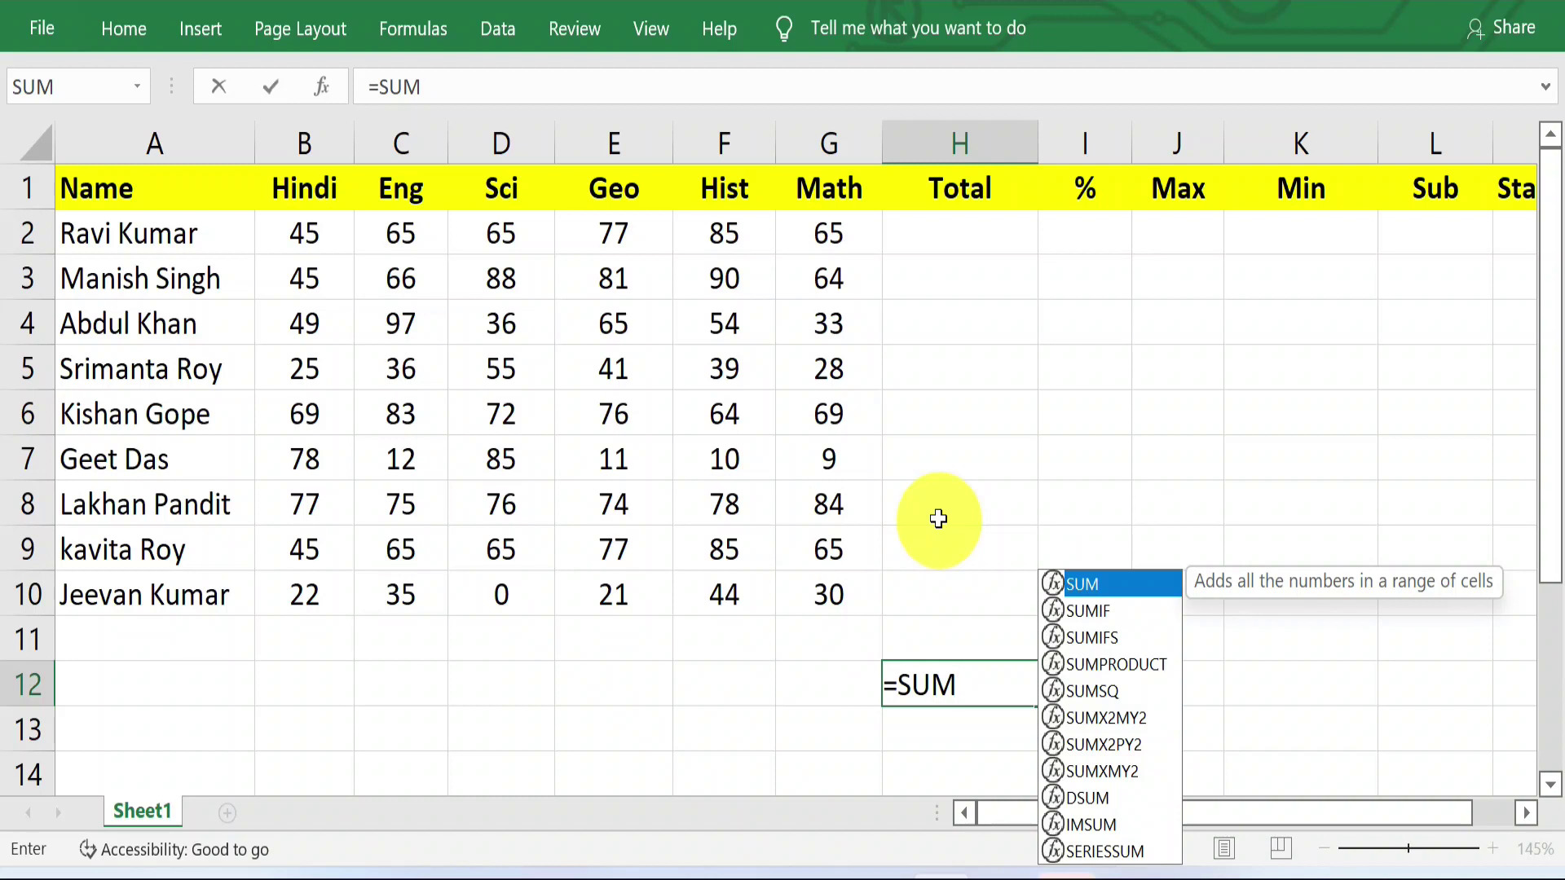
pyautogui.write('(')
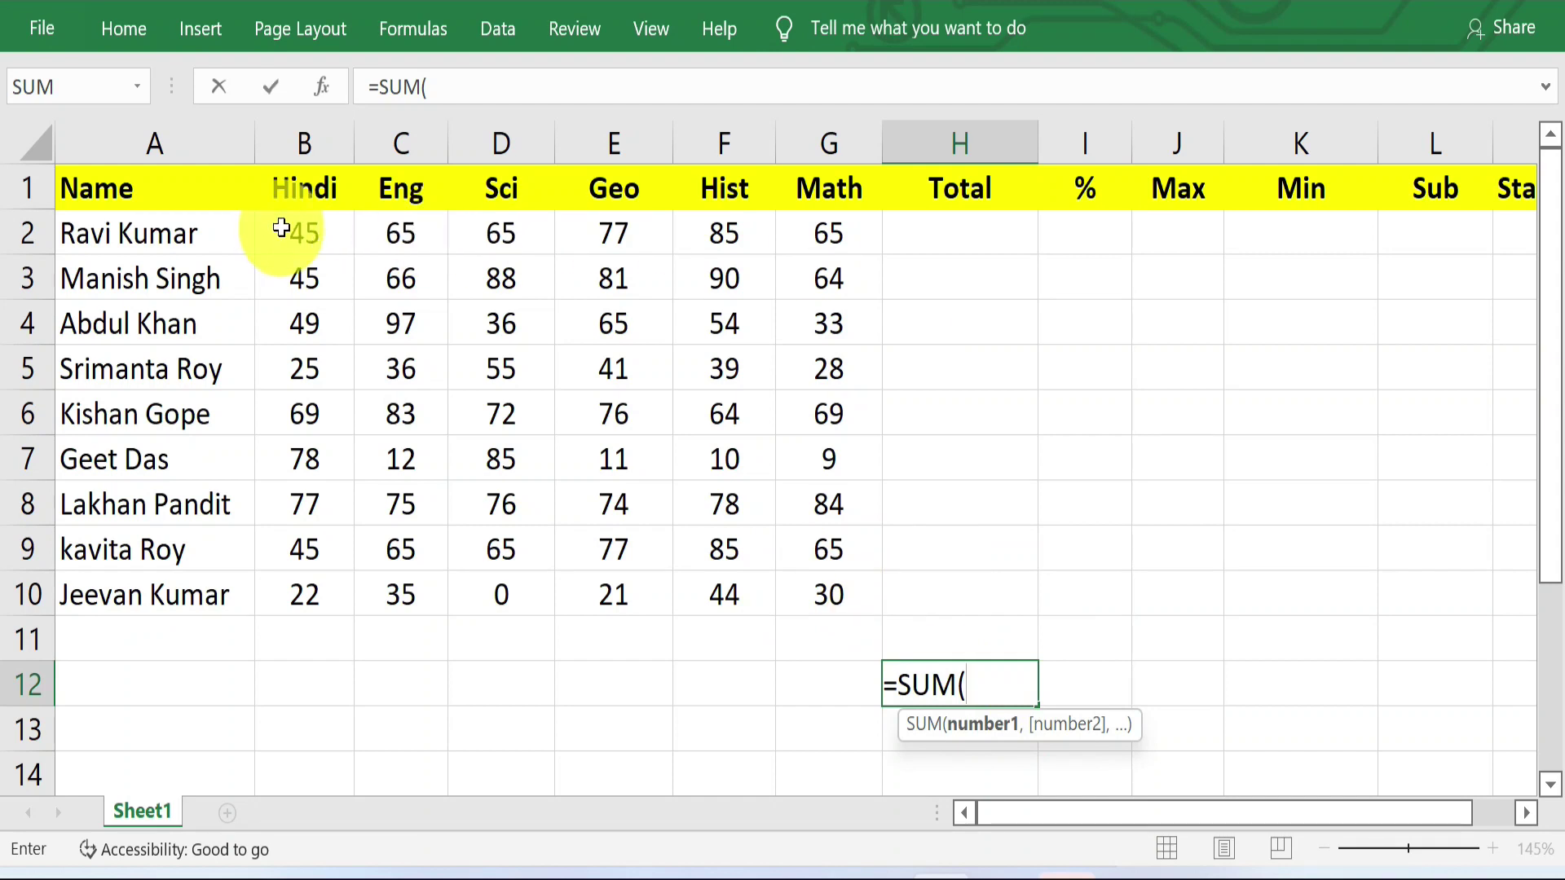
pyautogui.moveTo(281, 229); pyautogui.dragTo(802, 240)
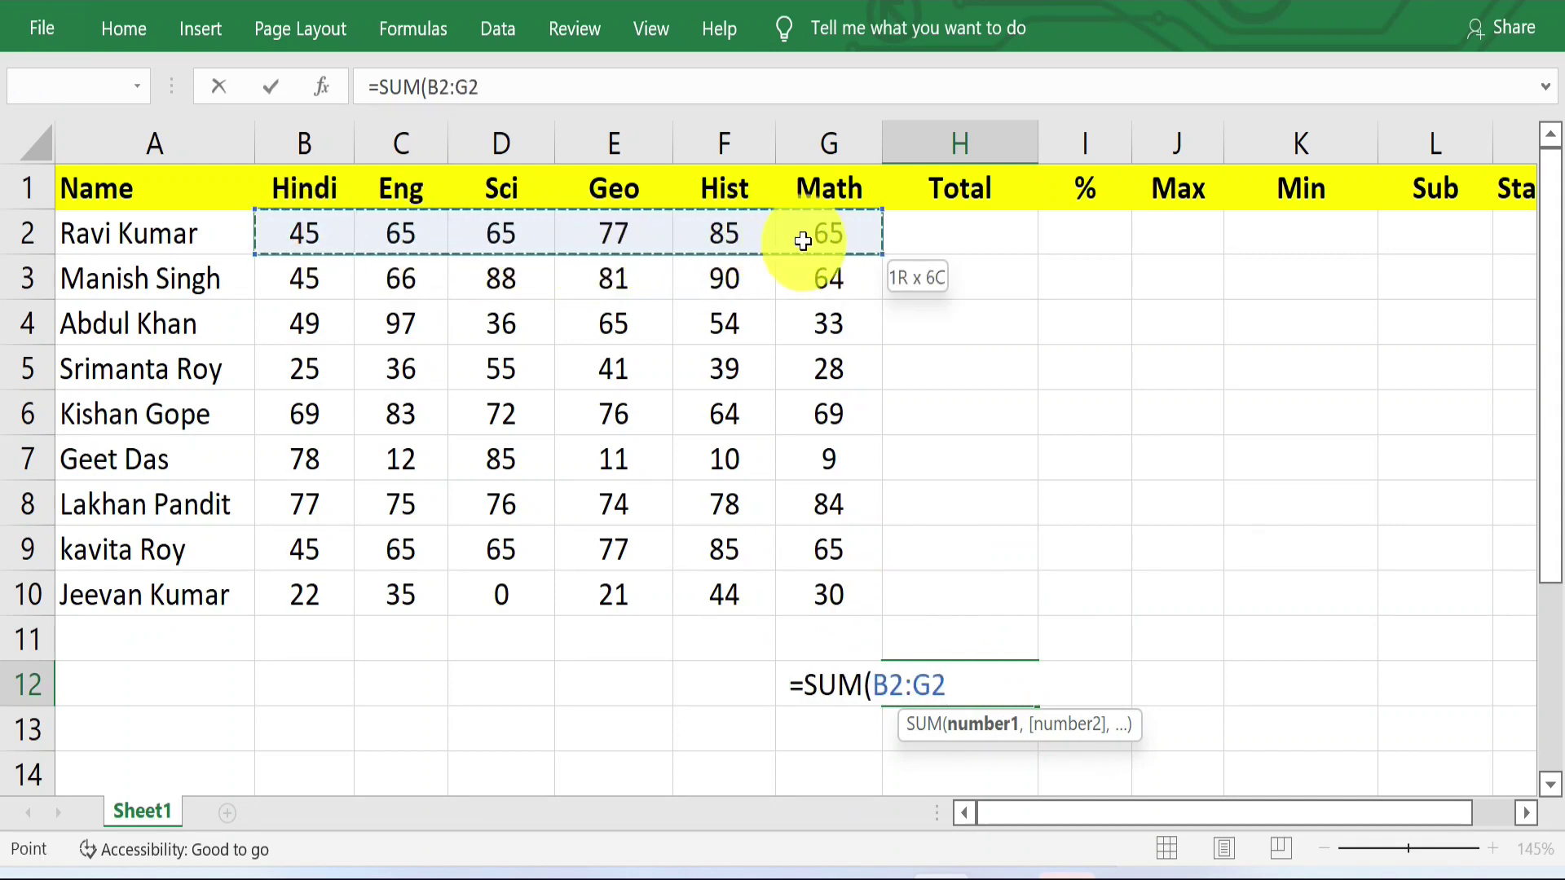
pyautogui.moveTo(272, 236); pyautogui.dragTo(791, 232)
pyautogui.write(')')
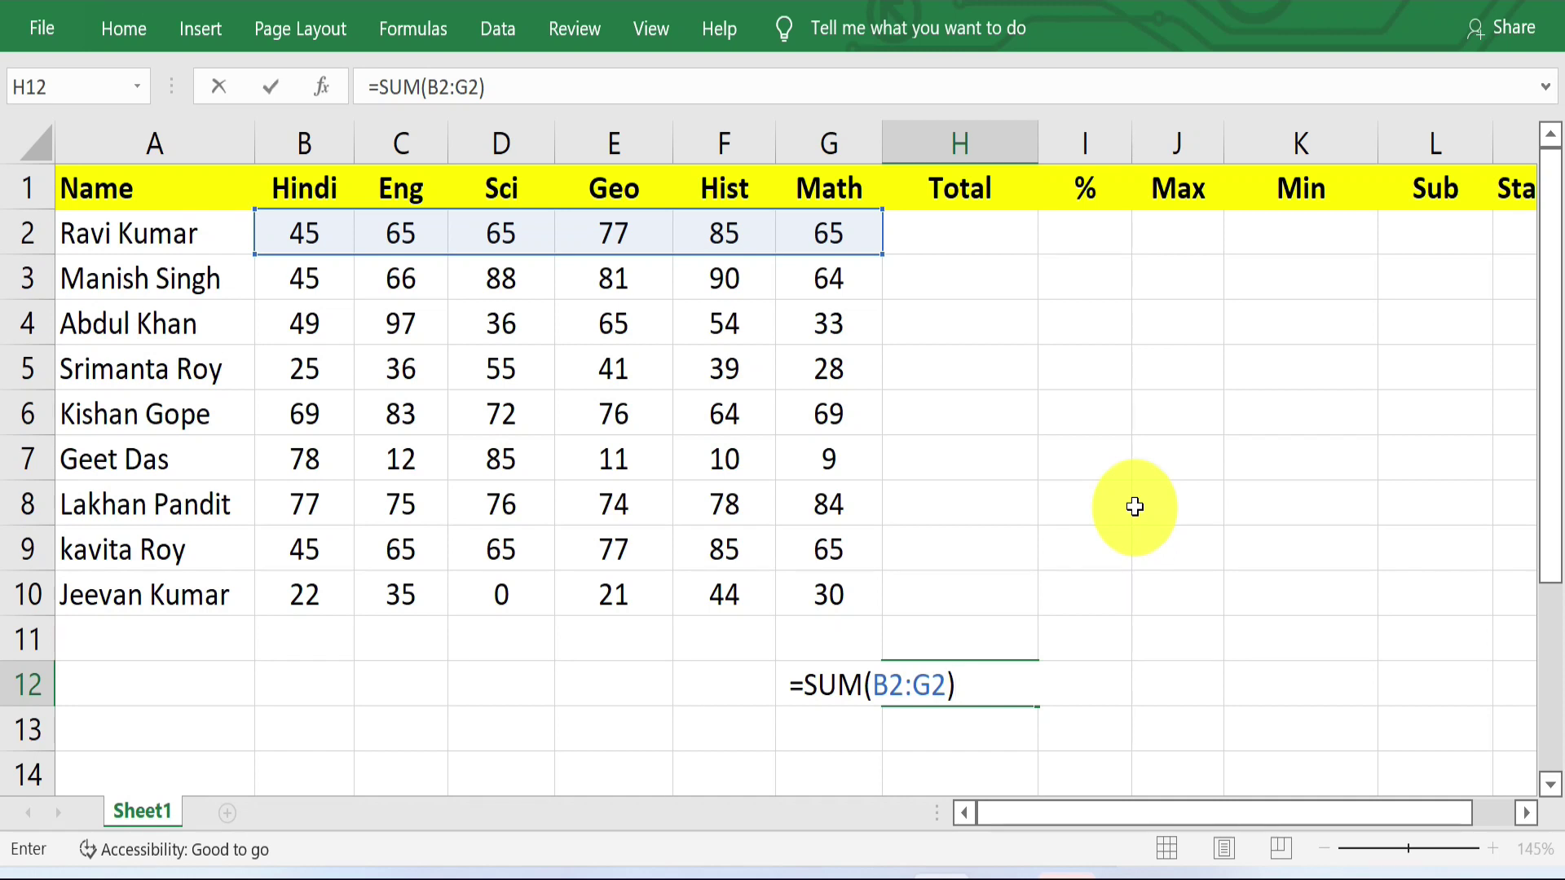
pyautogui.press('Return')
pyautogui.click(925, 682)
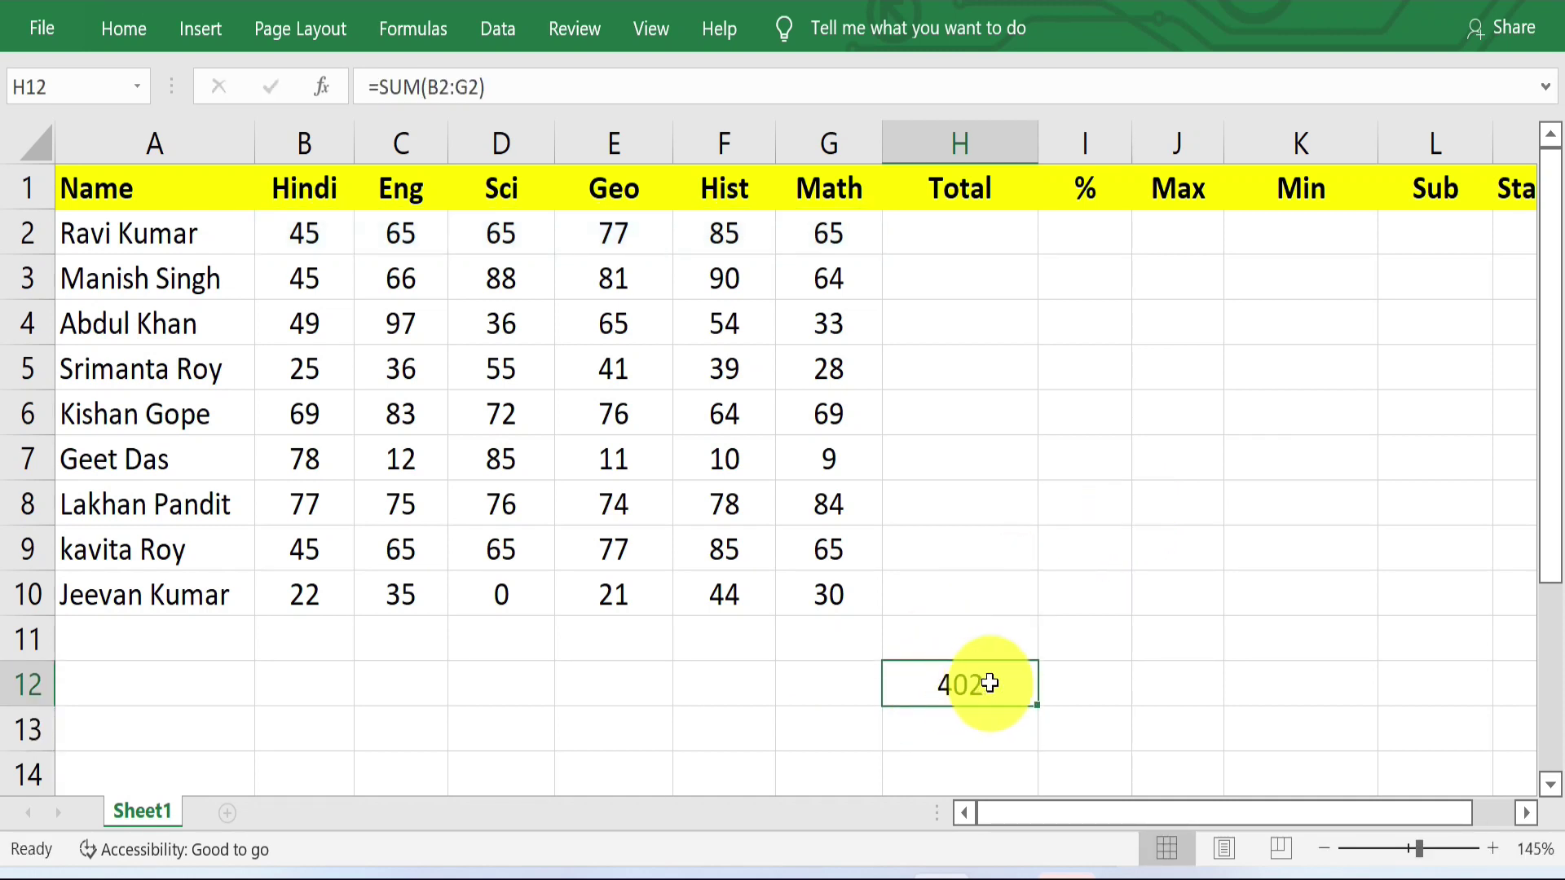
pyautogui.press('Delete')
# - Fill the Total column for rows 2–10 with Alt+= sums, 402 down to 152
pyautogui.click(937, 234)
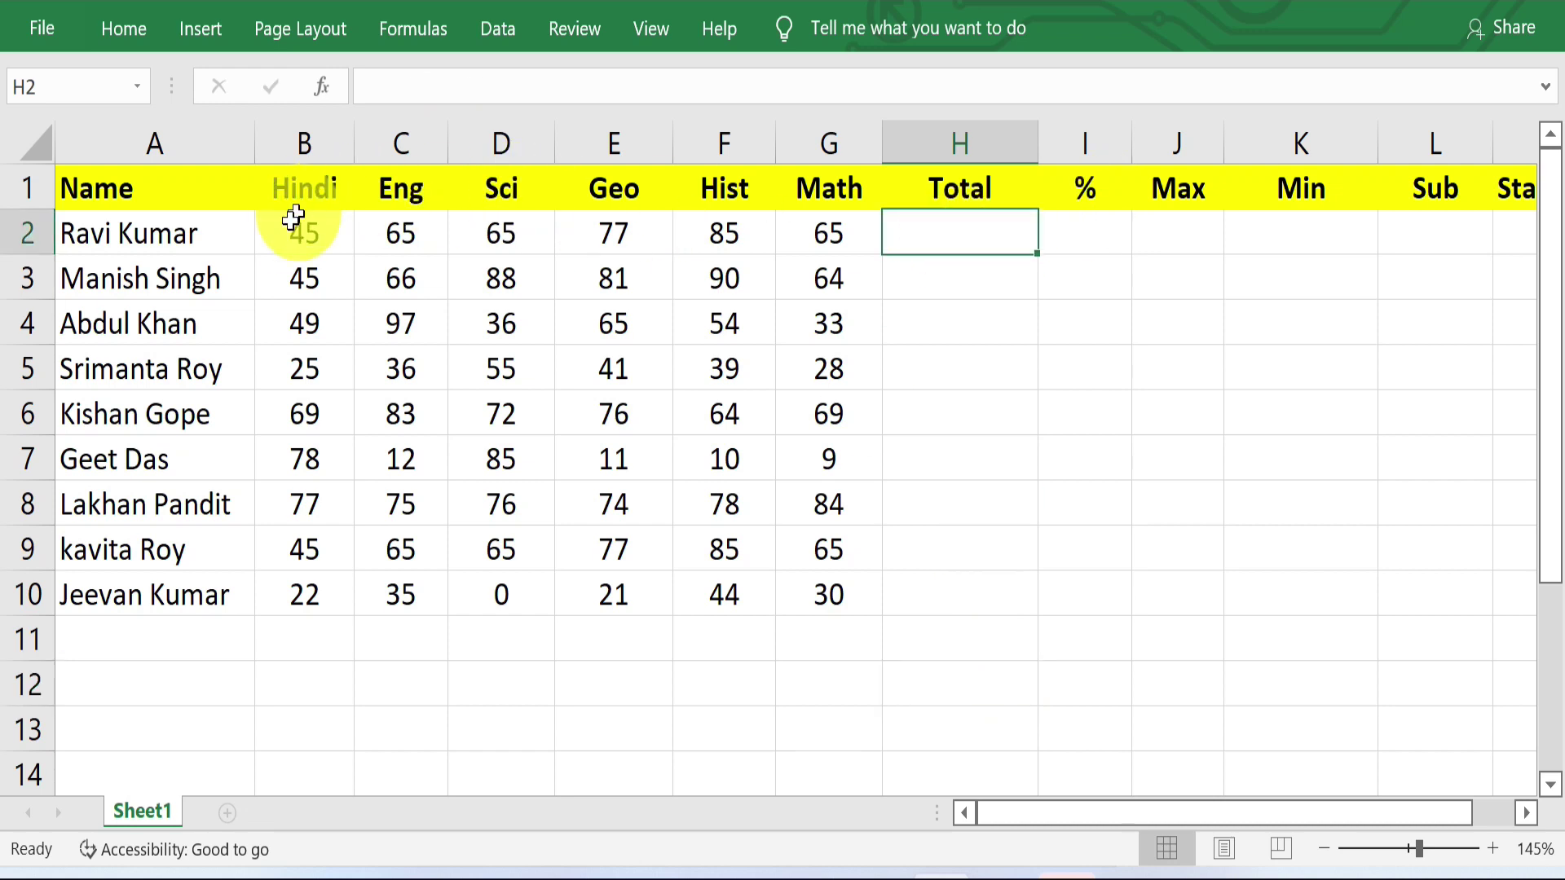
pyautogui.moveTo(294, 217); pyautogui.dragTo(938, 230)
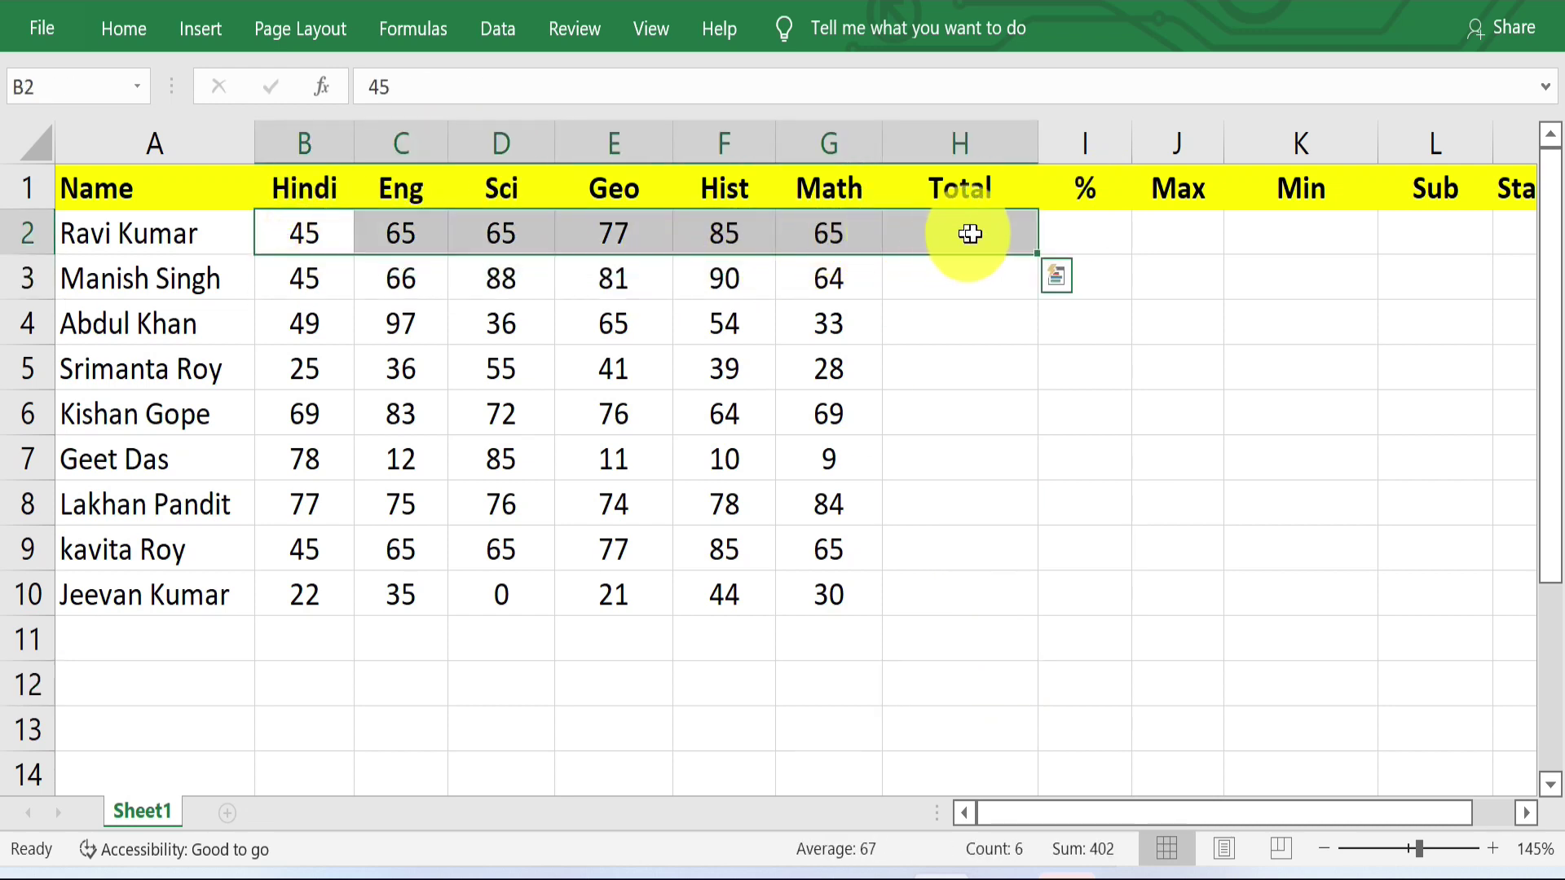
pyautogui.hotkey('alt', '=')
pyautogui.moveTo(1037, 253); pyautogui.dragTo(1041, 610)
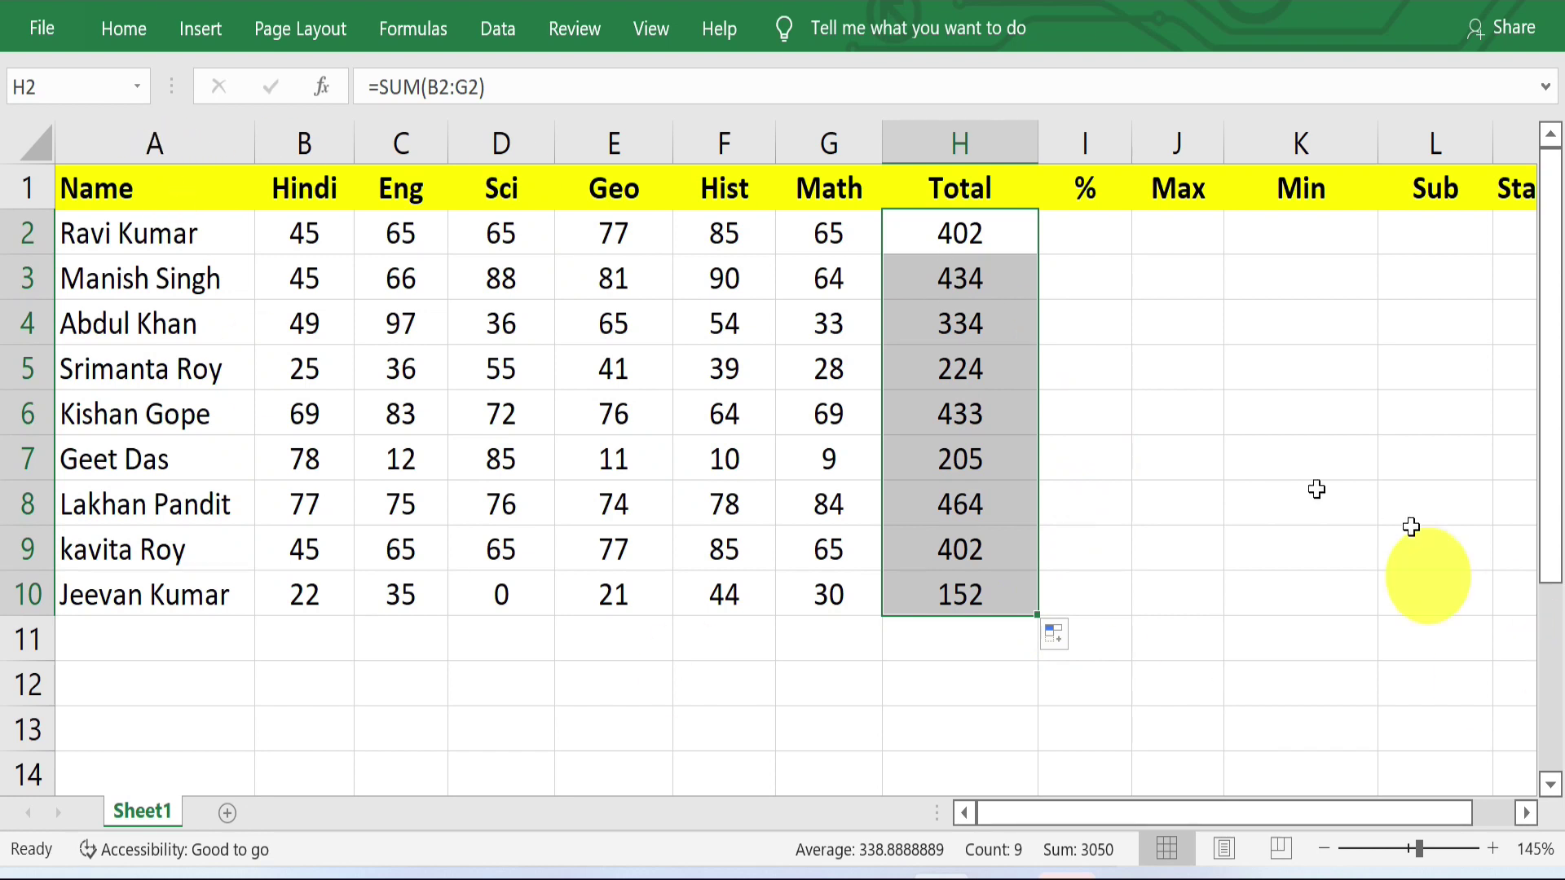
pyautogui.click(1179, 444)
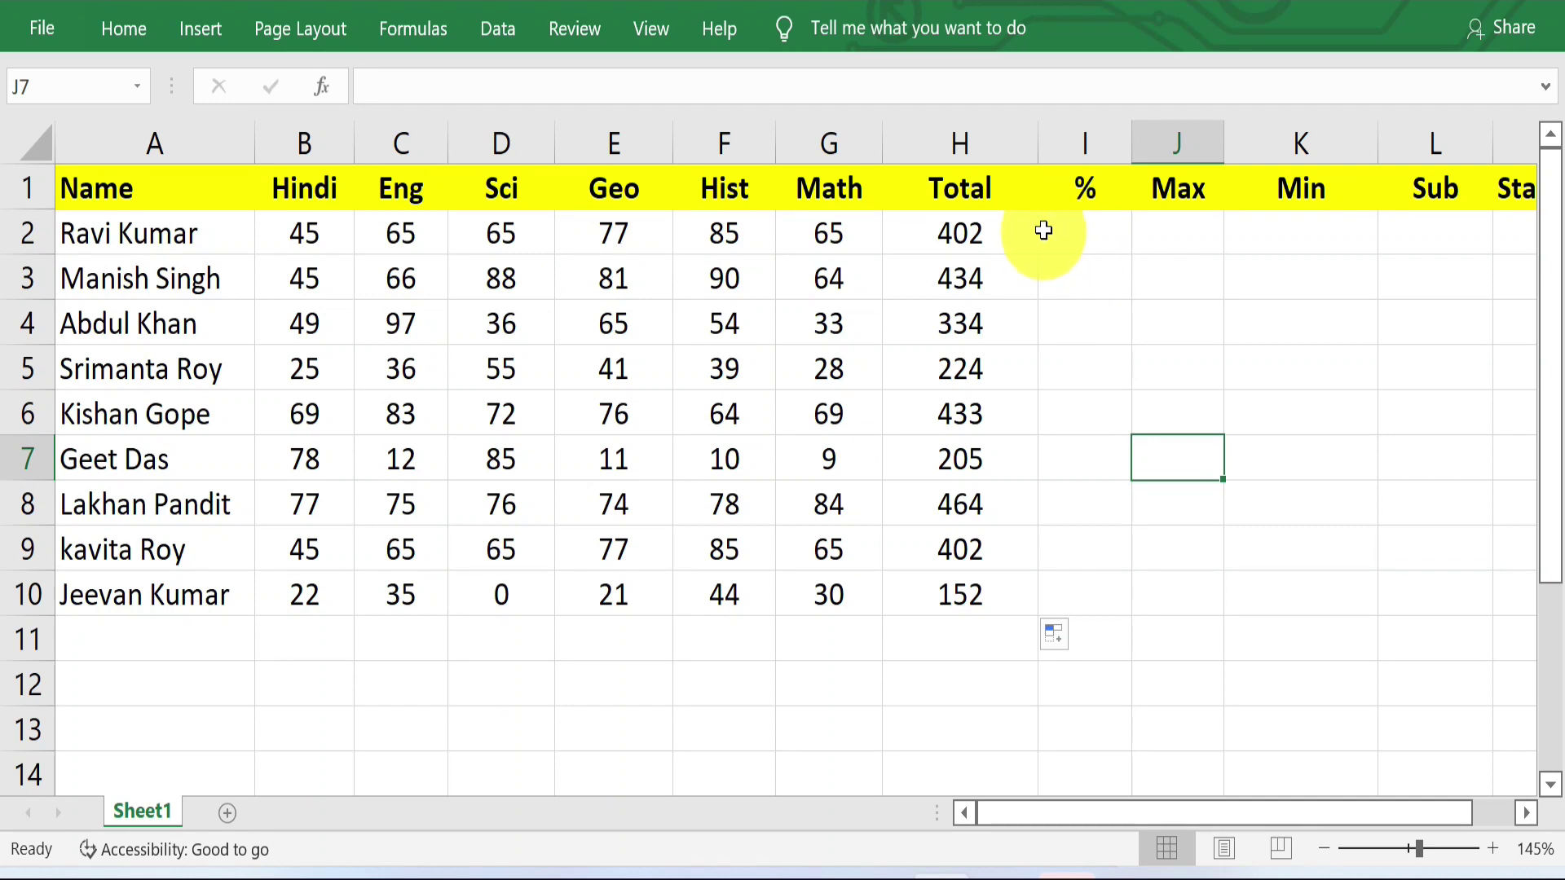
pyautogui.click(1084, 233)
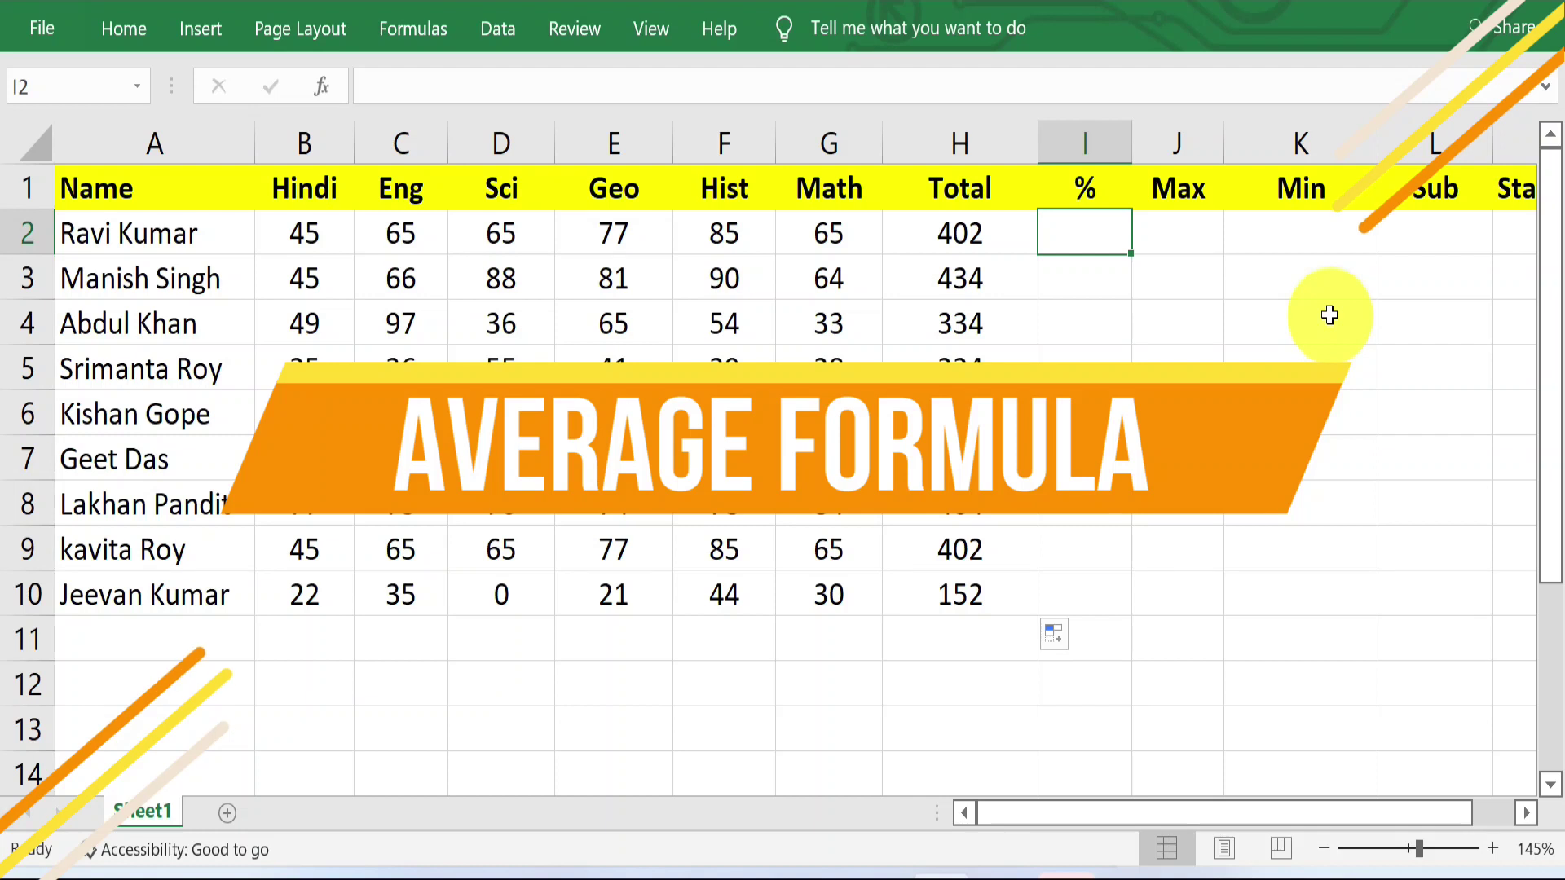
# - Enter =AVERAGE(B2:G2) in I2 and fill it down to I10, giving 67 to 25.33
pyautogui.write('=')
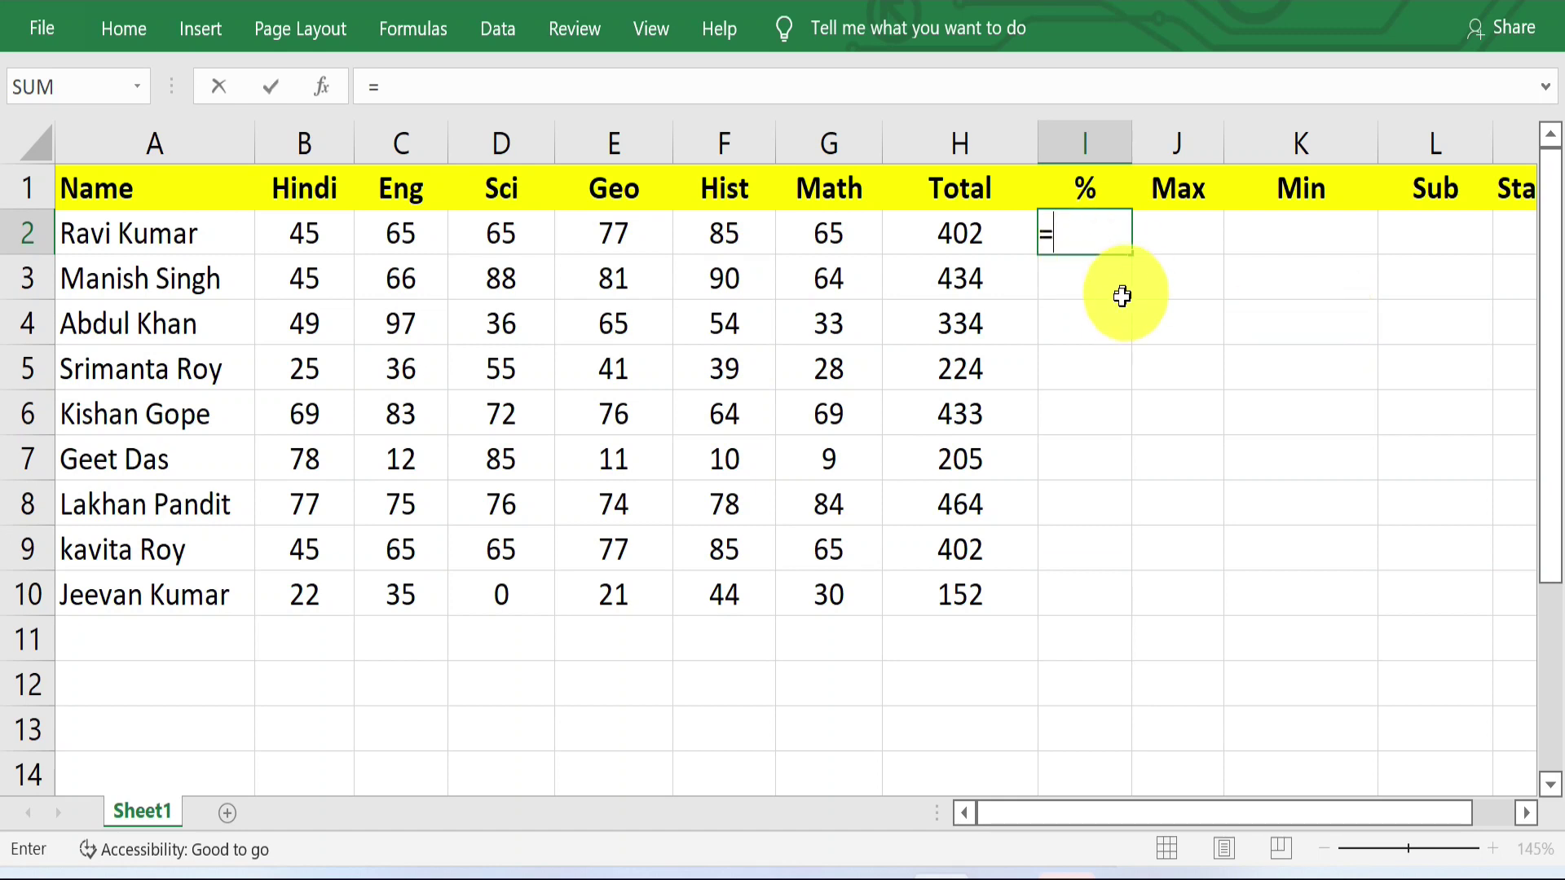
pyautogui.write('AVERAGE')
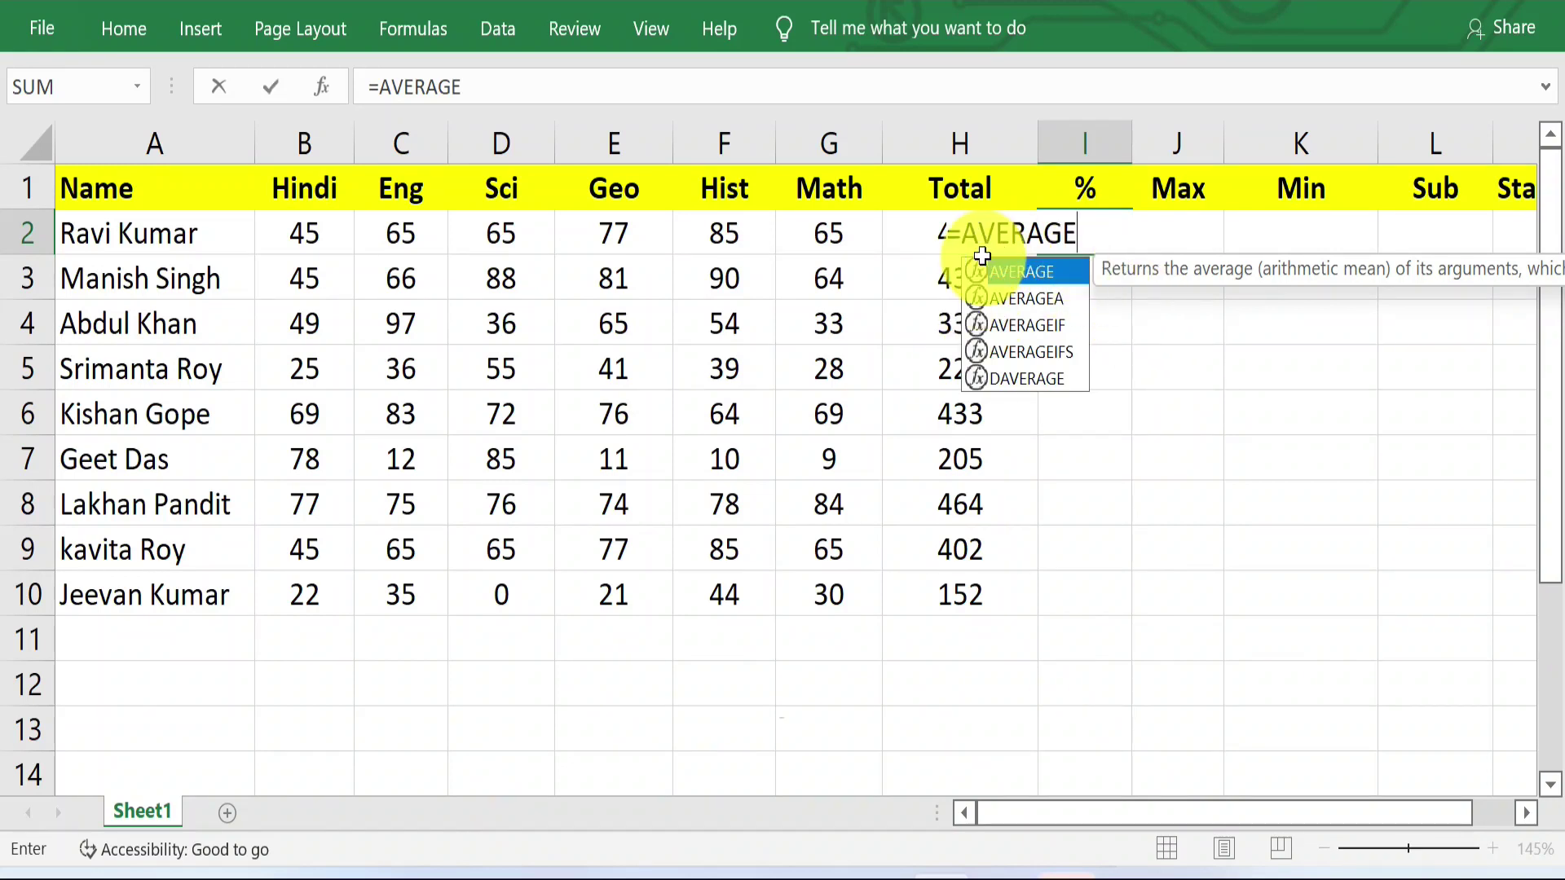
pyautogui.write('(')
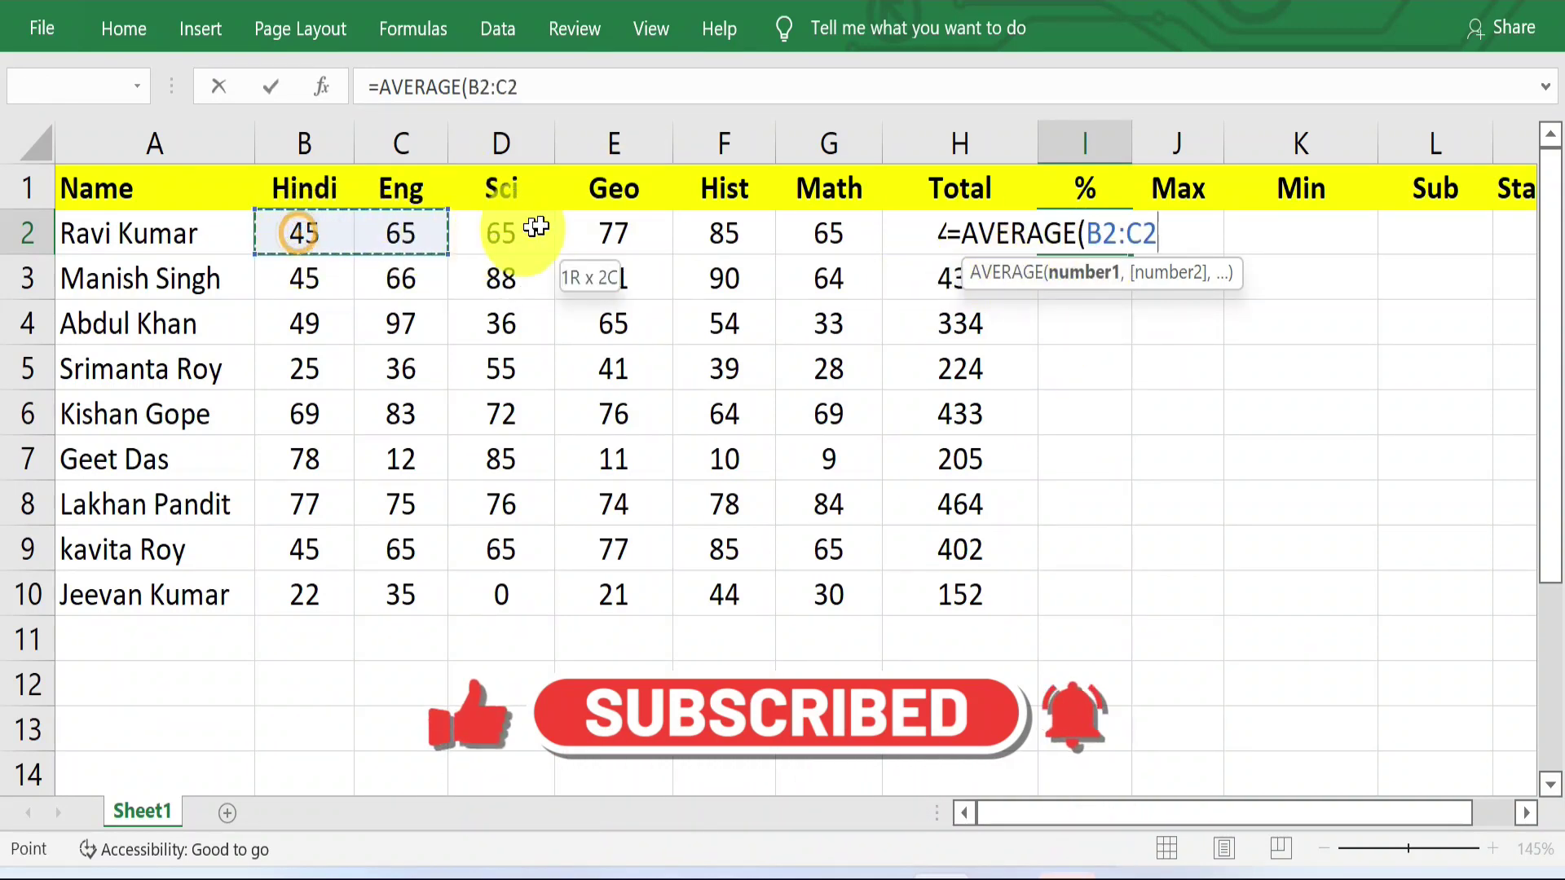
pyautogui.moveTo(299, 233); pyautogui.dragTo(823, 234)
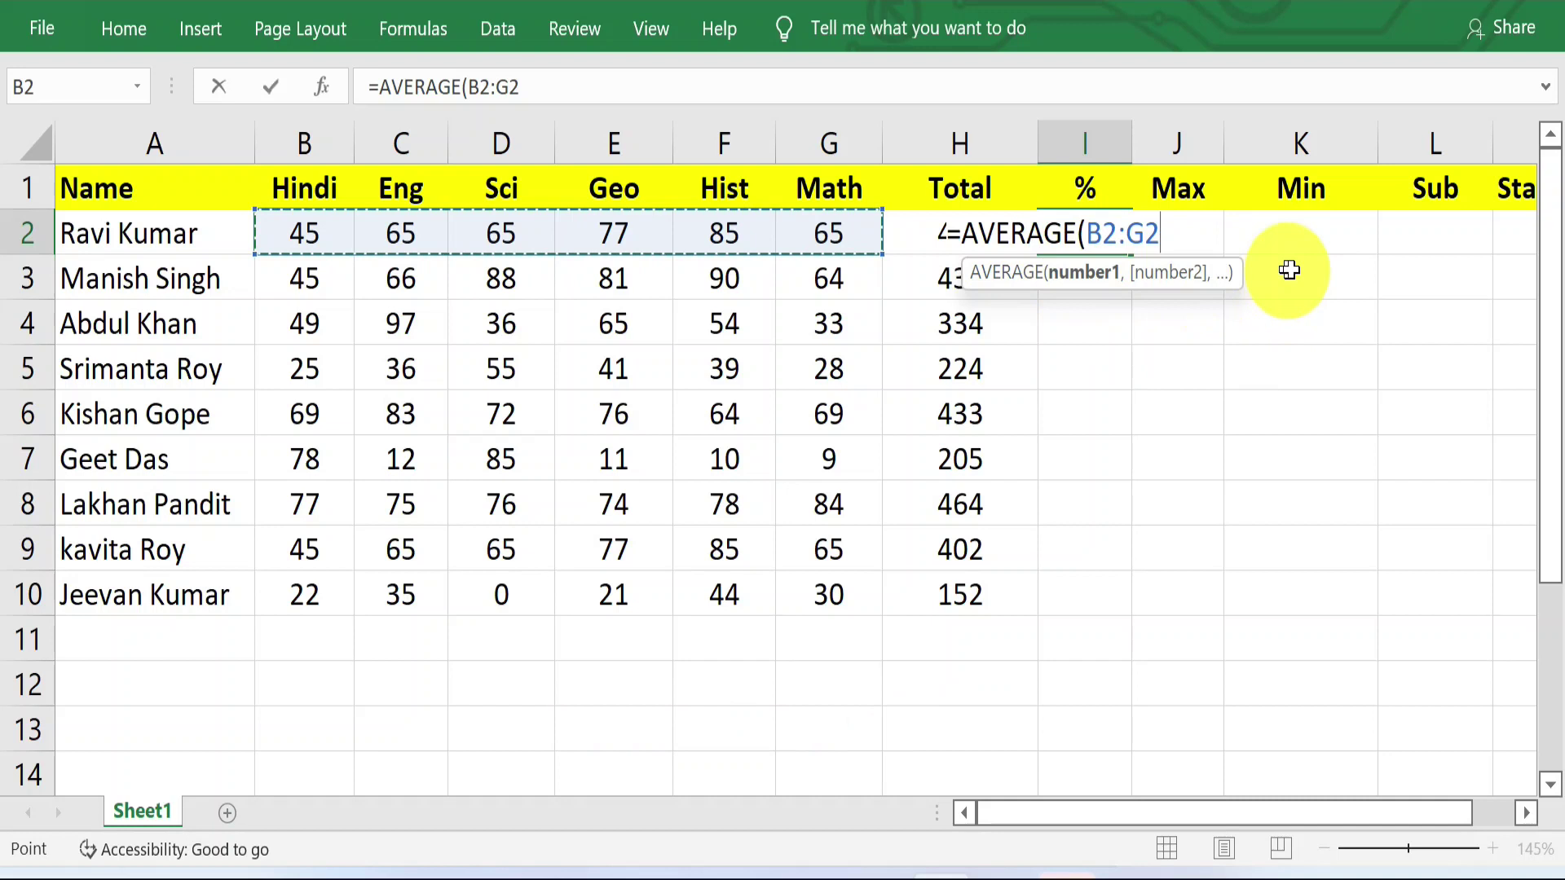
pyautogui.write(')')
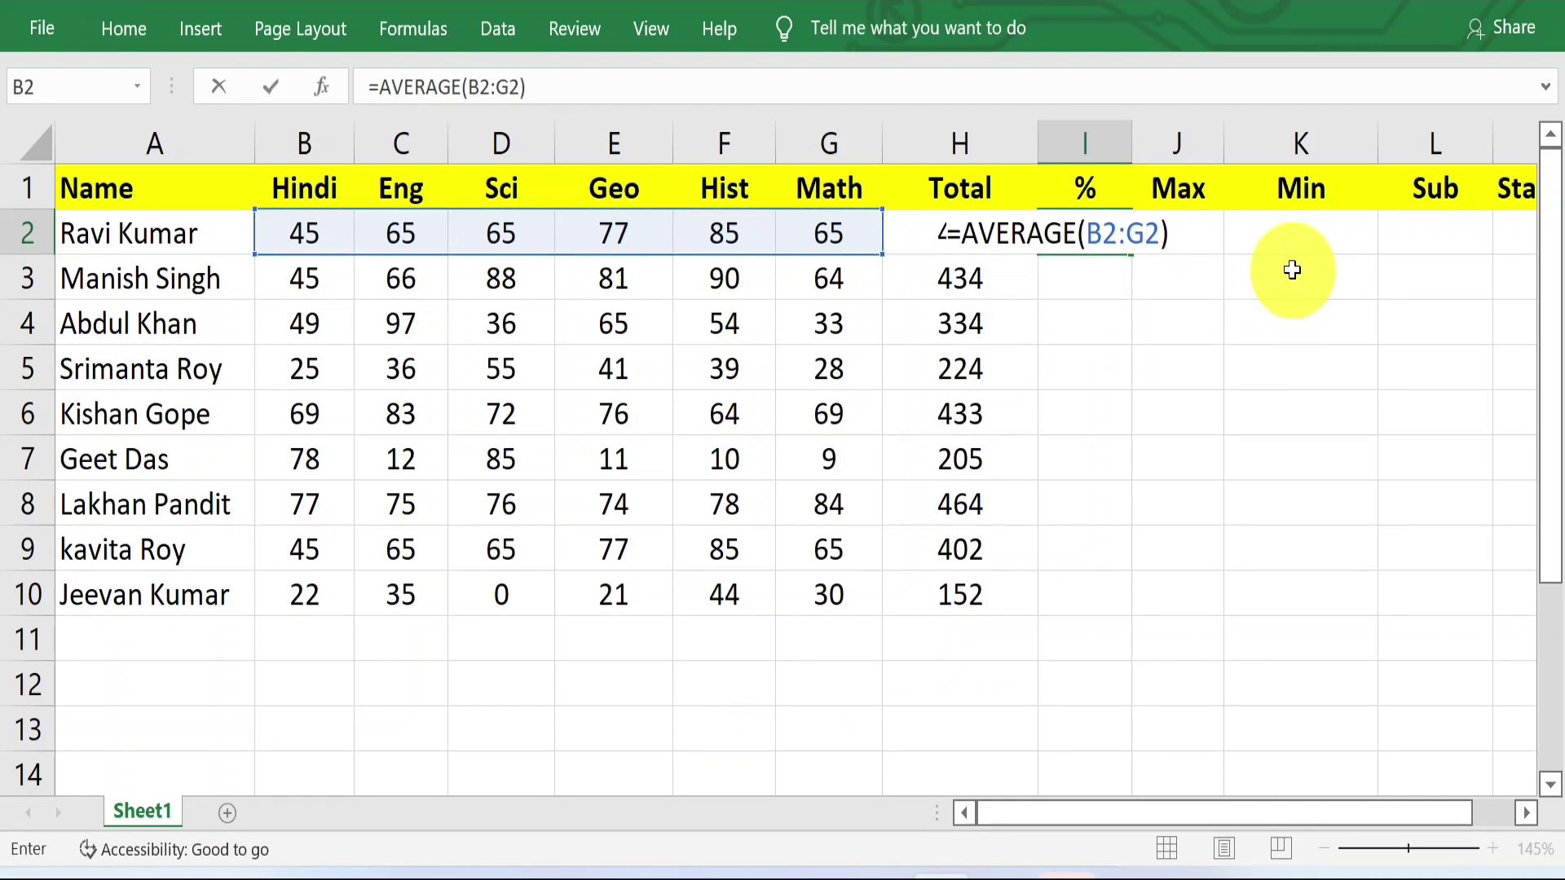
pyautogui.press('Return')
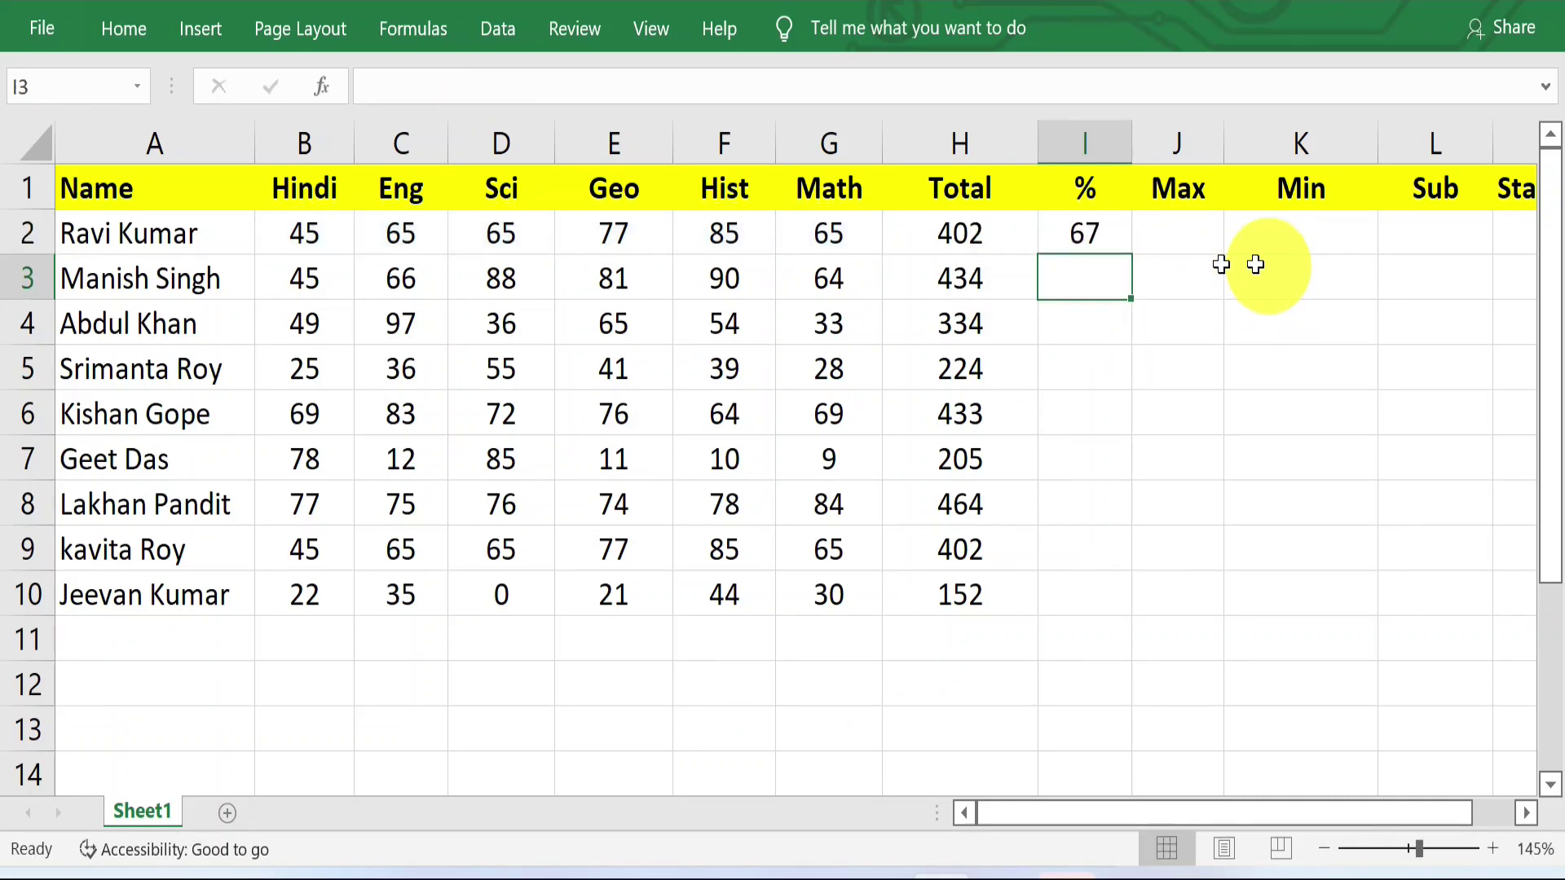
pyautogui.click(1088, 235)
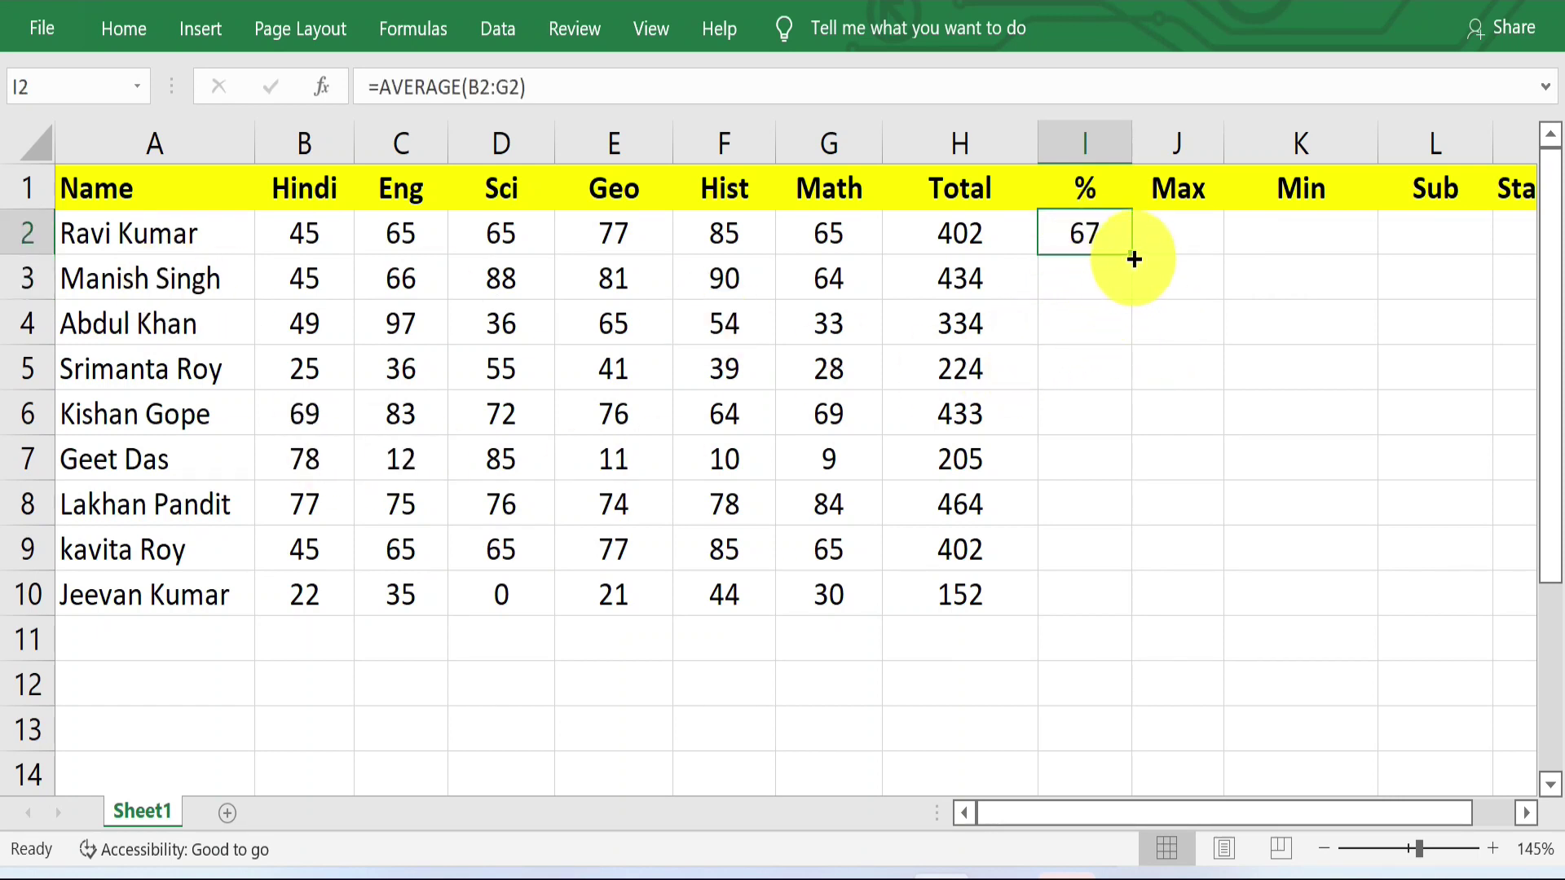
pyautogui.moveTo(1134, 257); pyautogui.dragTo(1163, 603)
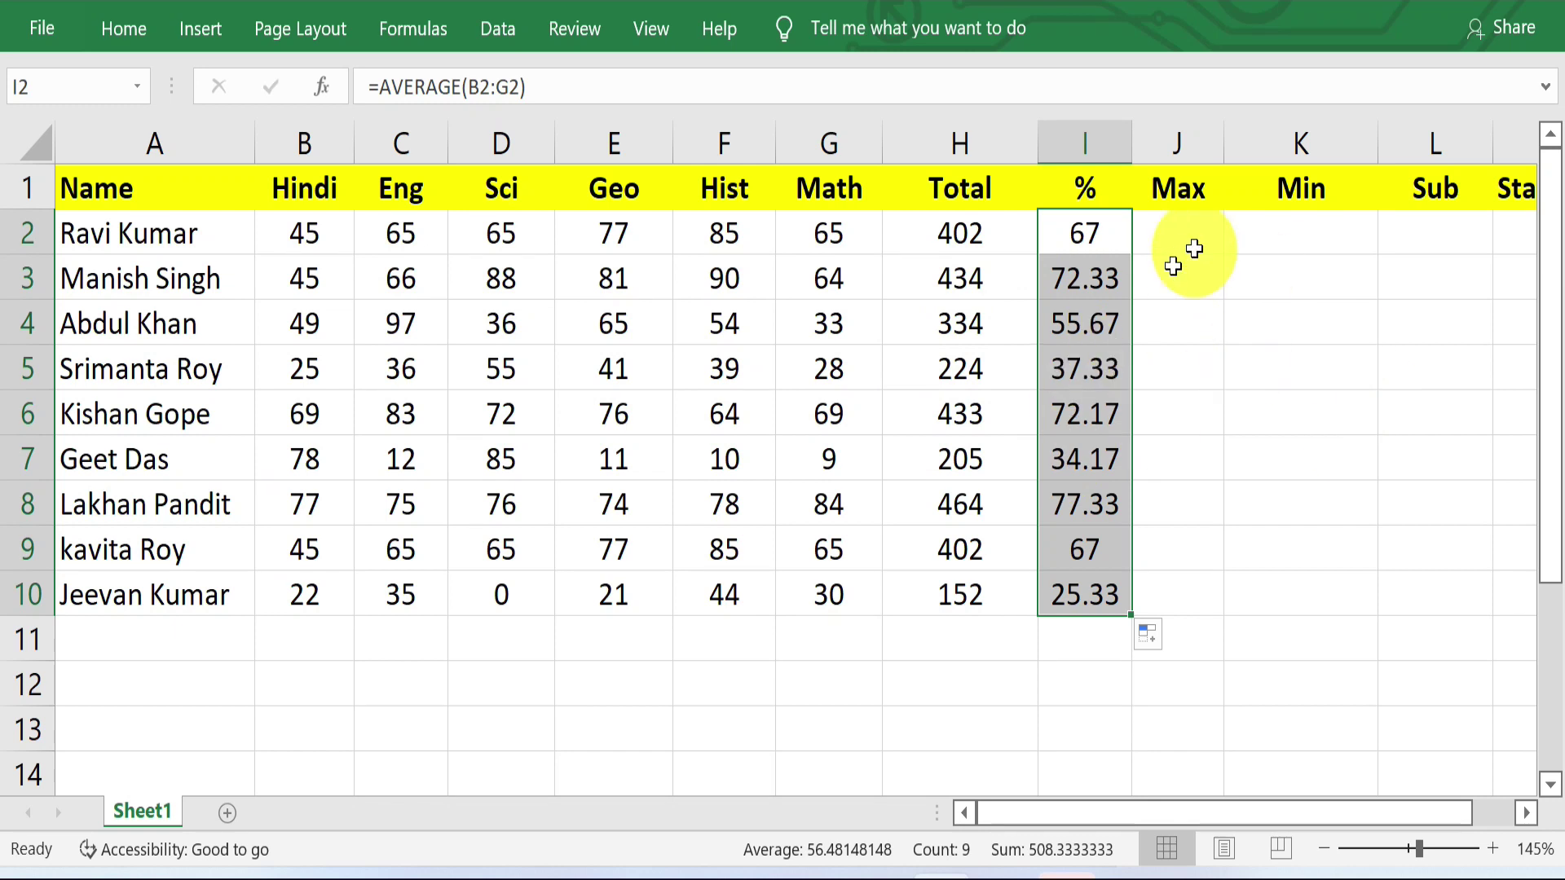
pyautogui.click(1183, 248)
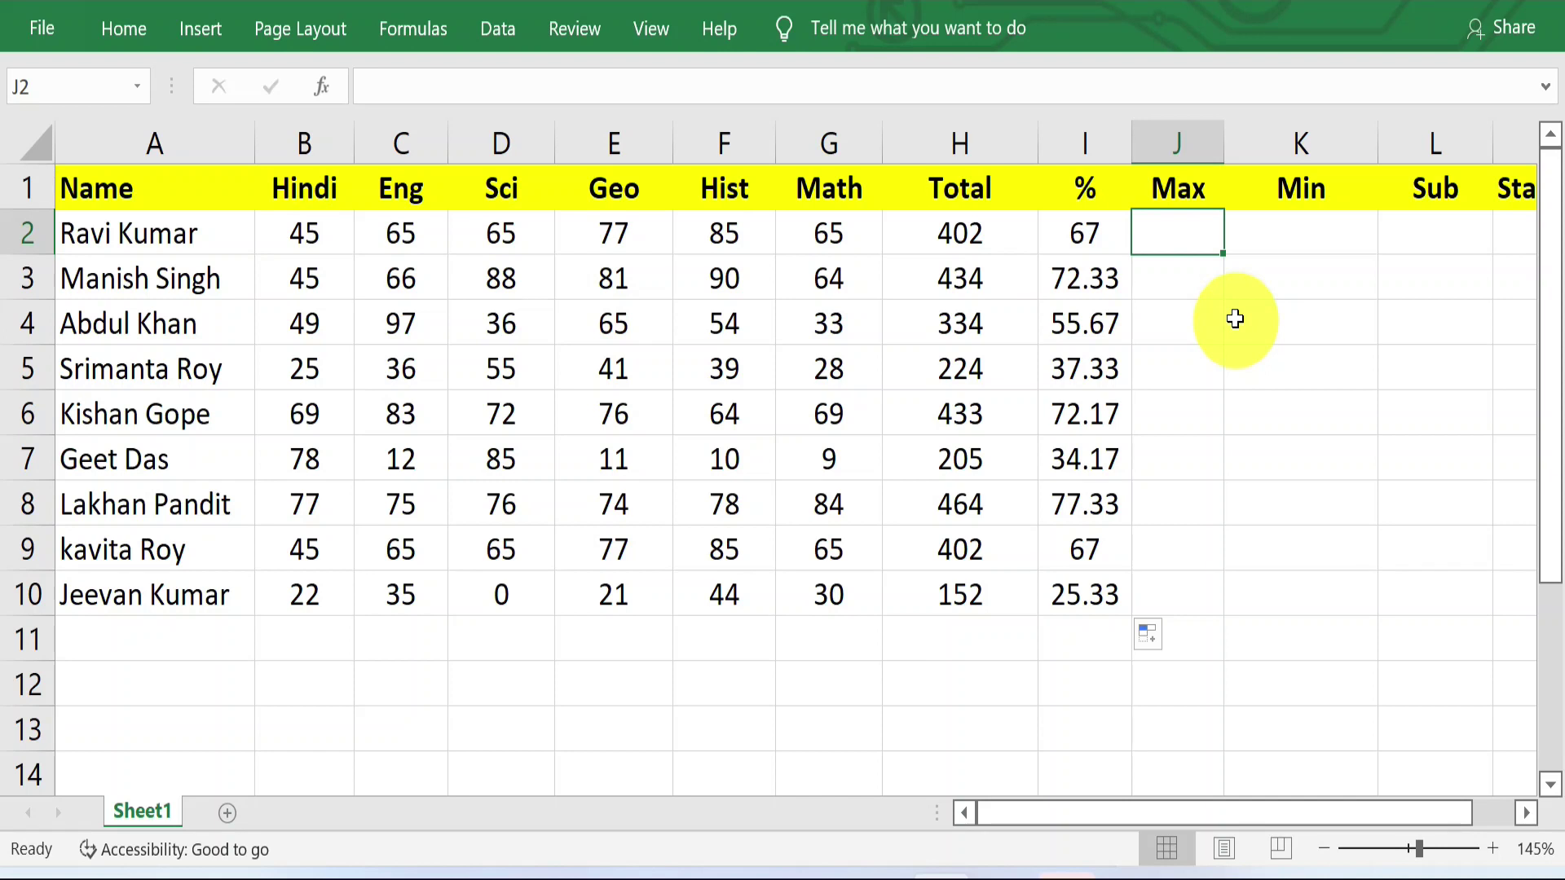
# - Enter =MAX(B2:G2) in J2 and fill it down to J10, 85 down to 44
pyautogui.write('=MAX')
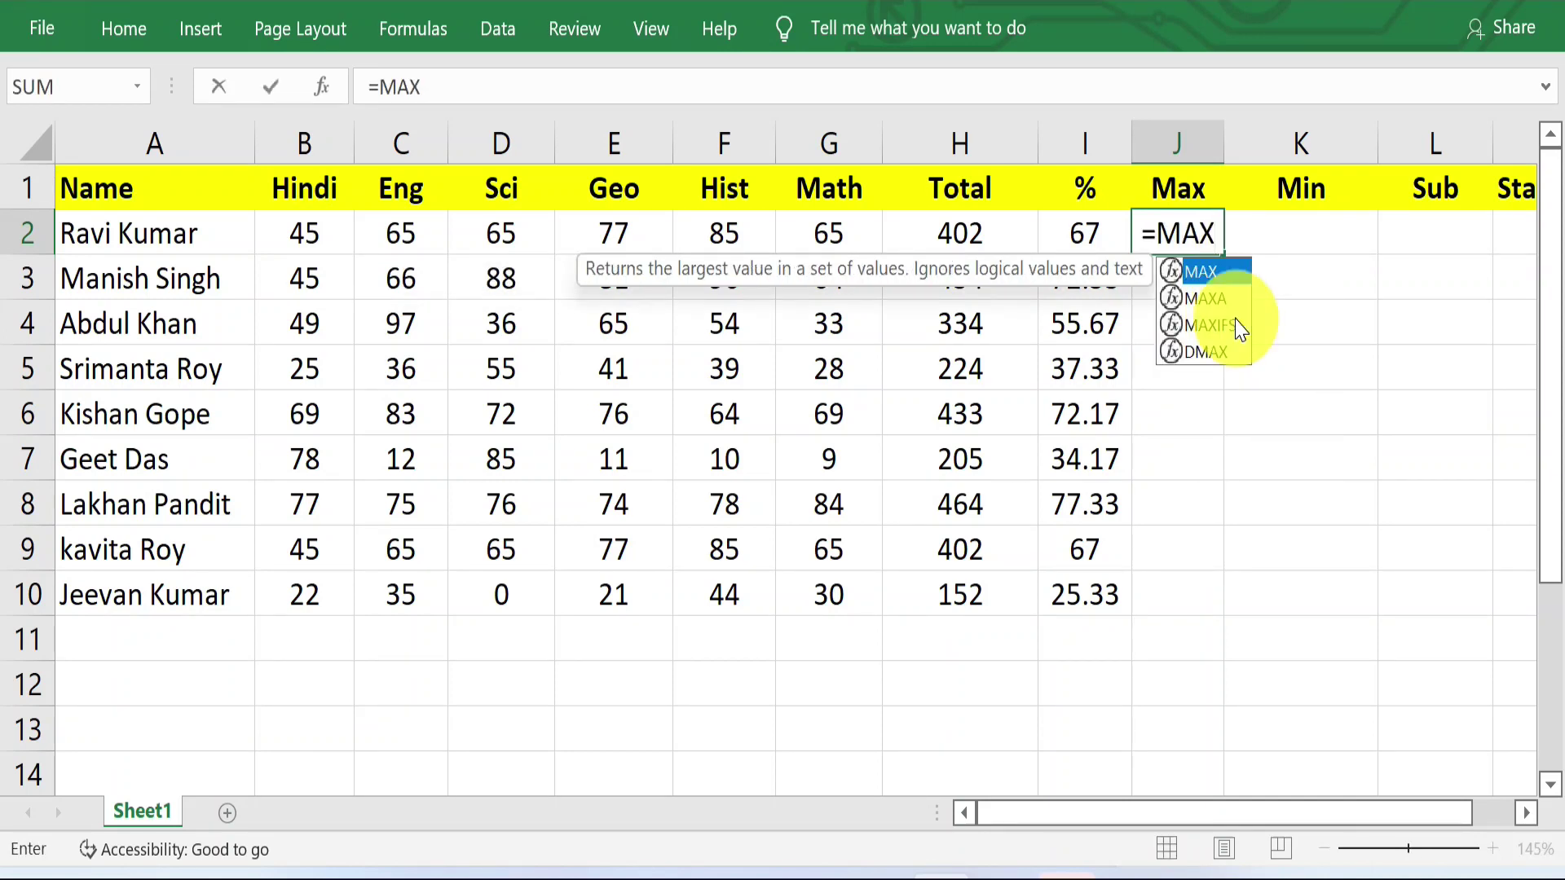
pyautogui.write('(')
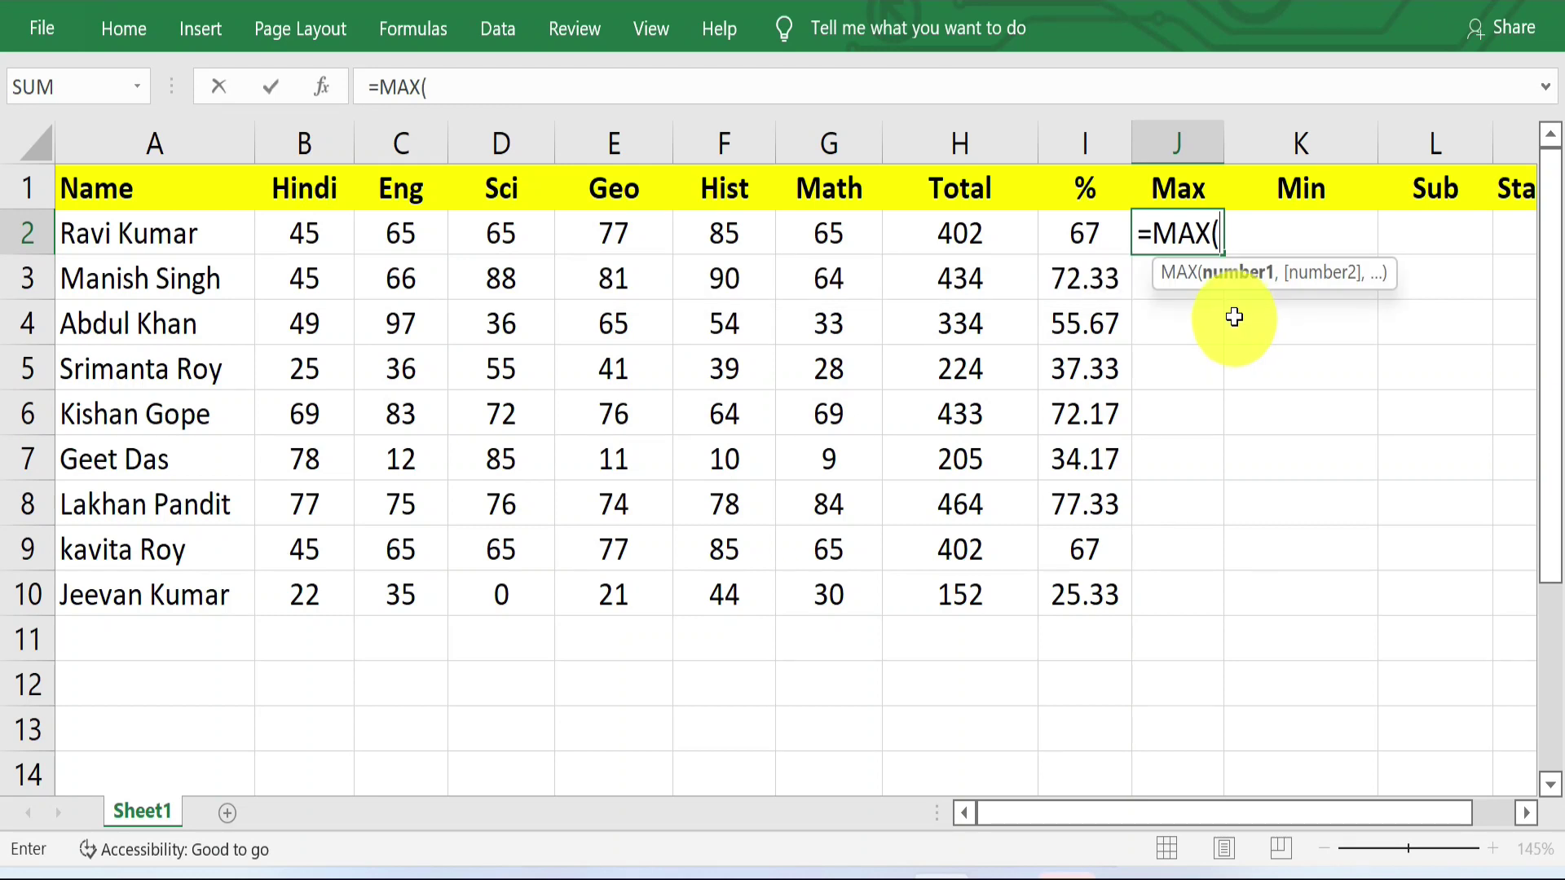
pyautogui.moveTo(314, 232); pyautogui.dragTo(829, 220)
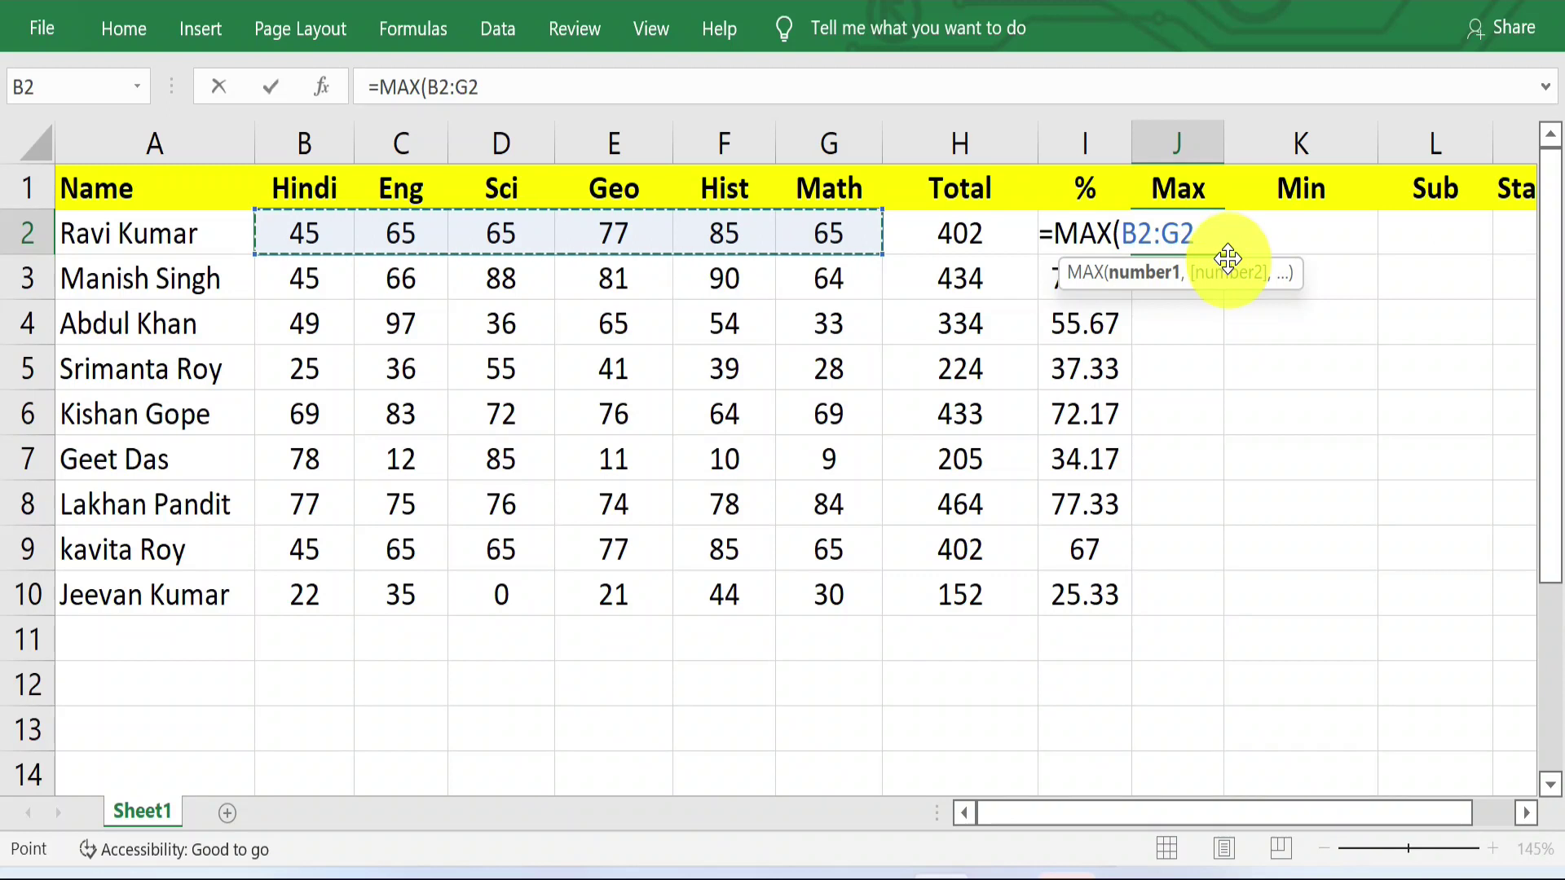
pyautogui.write(')')
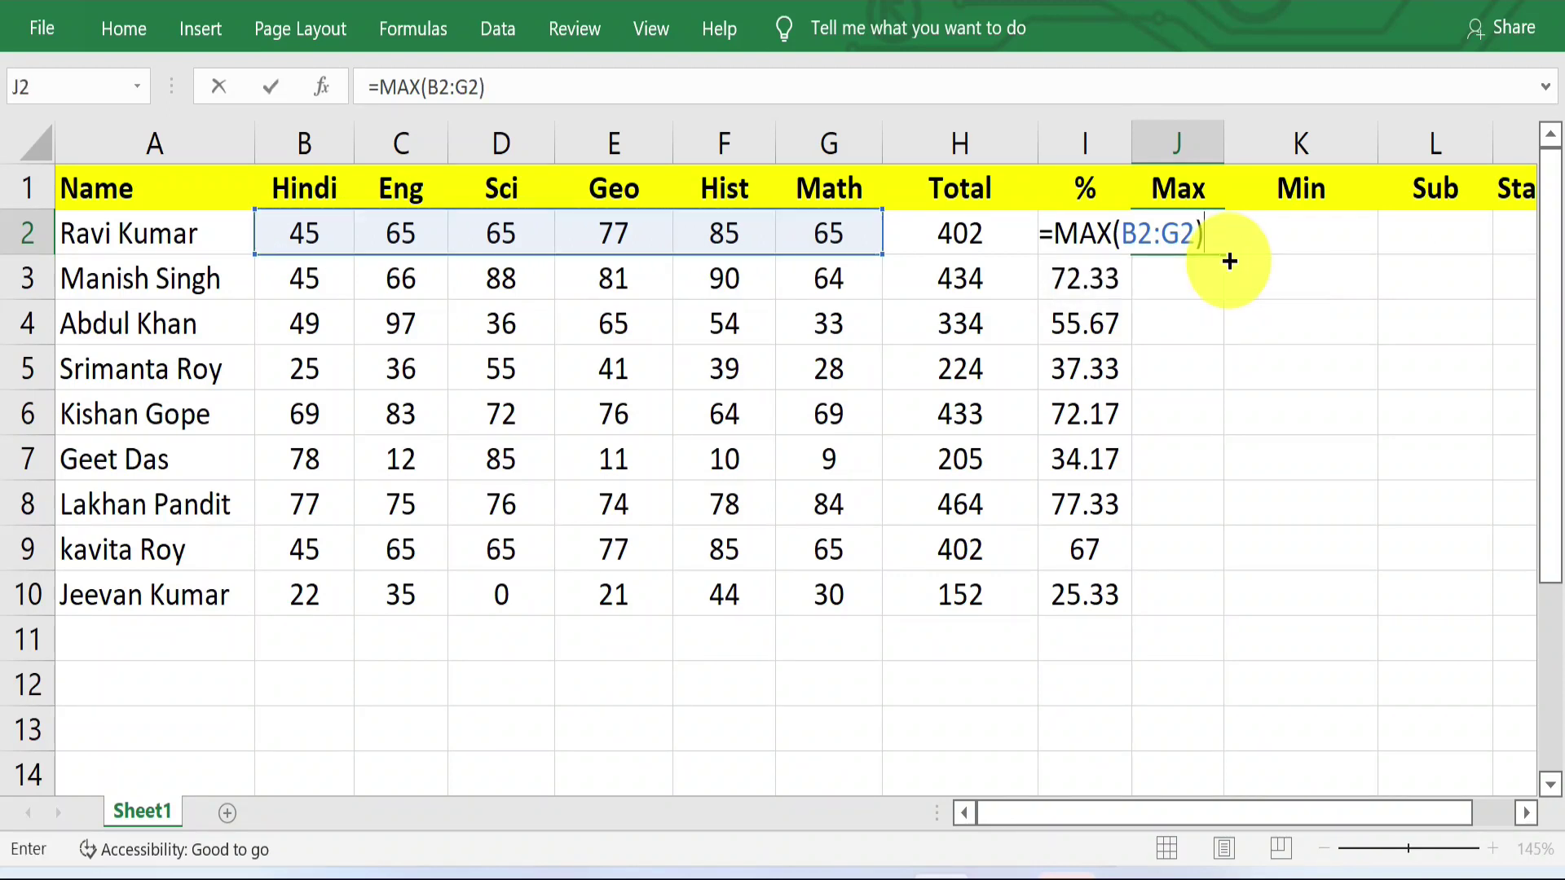
pyautogui.press('Return')
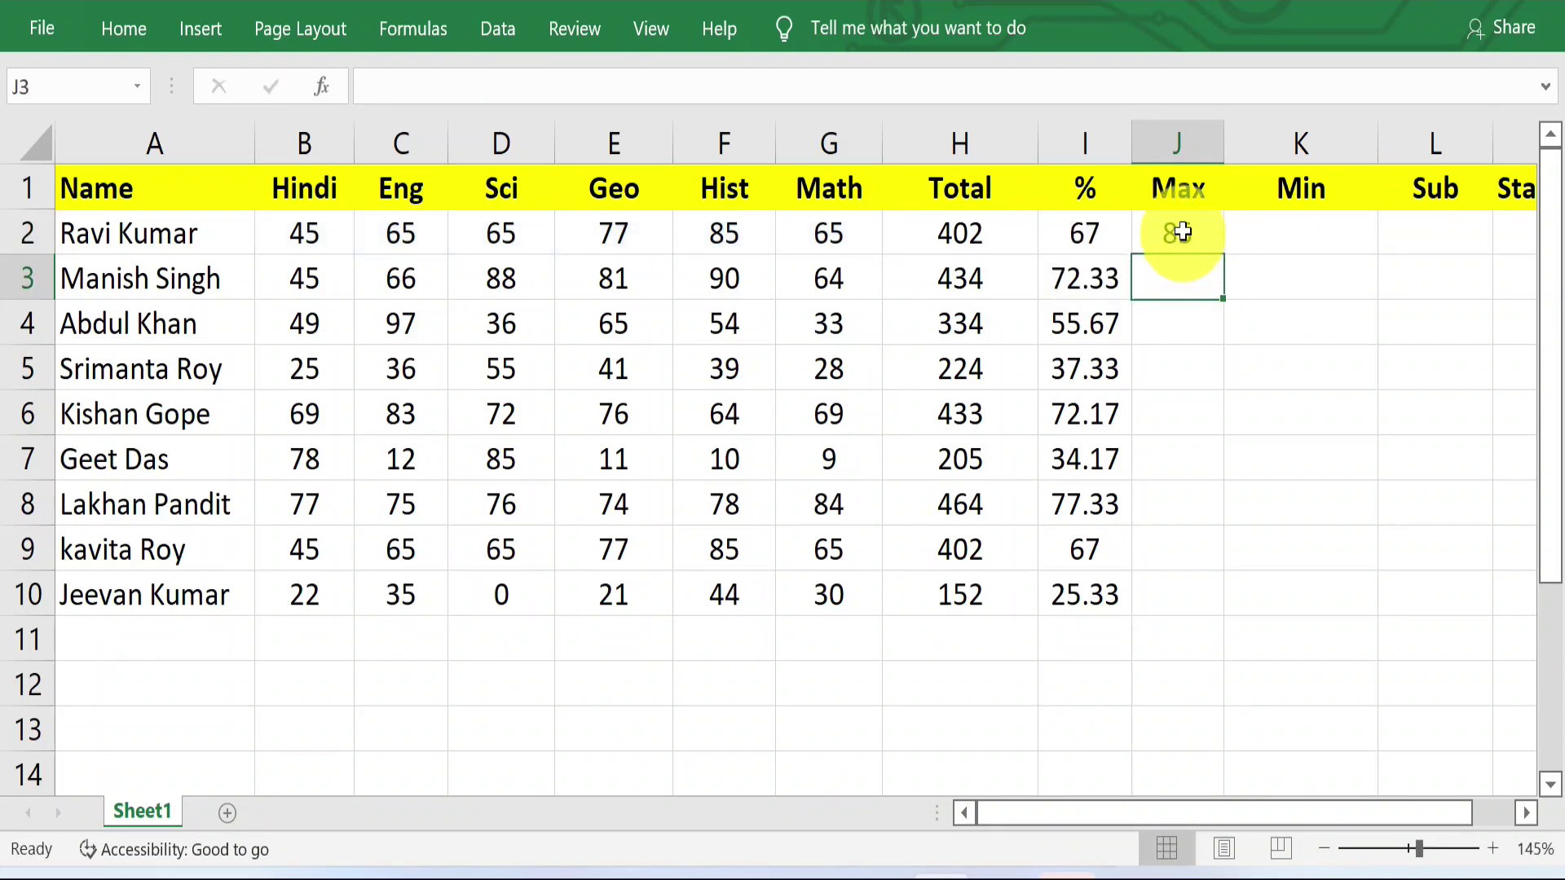
pyautogui.click(1177, 233)
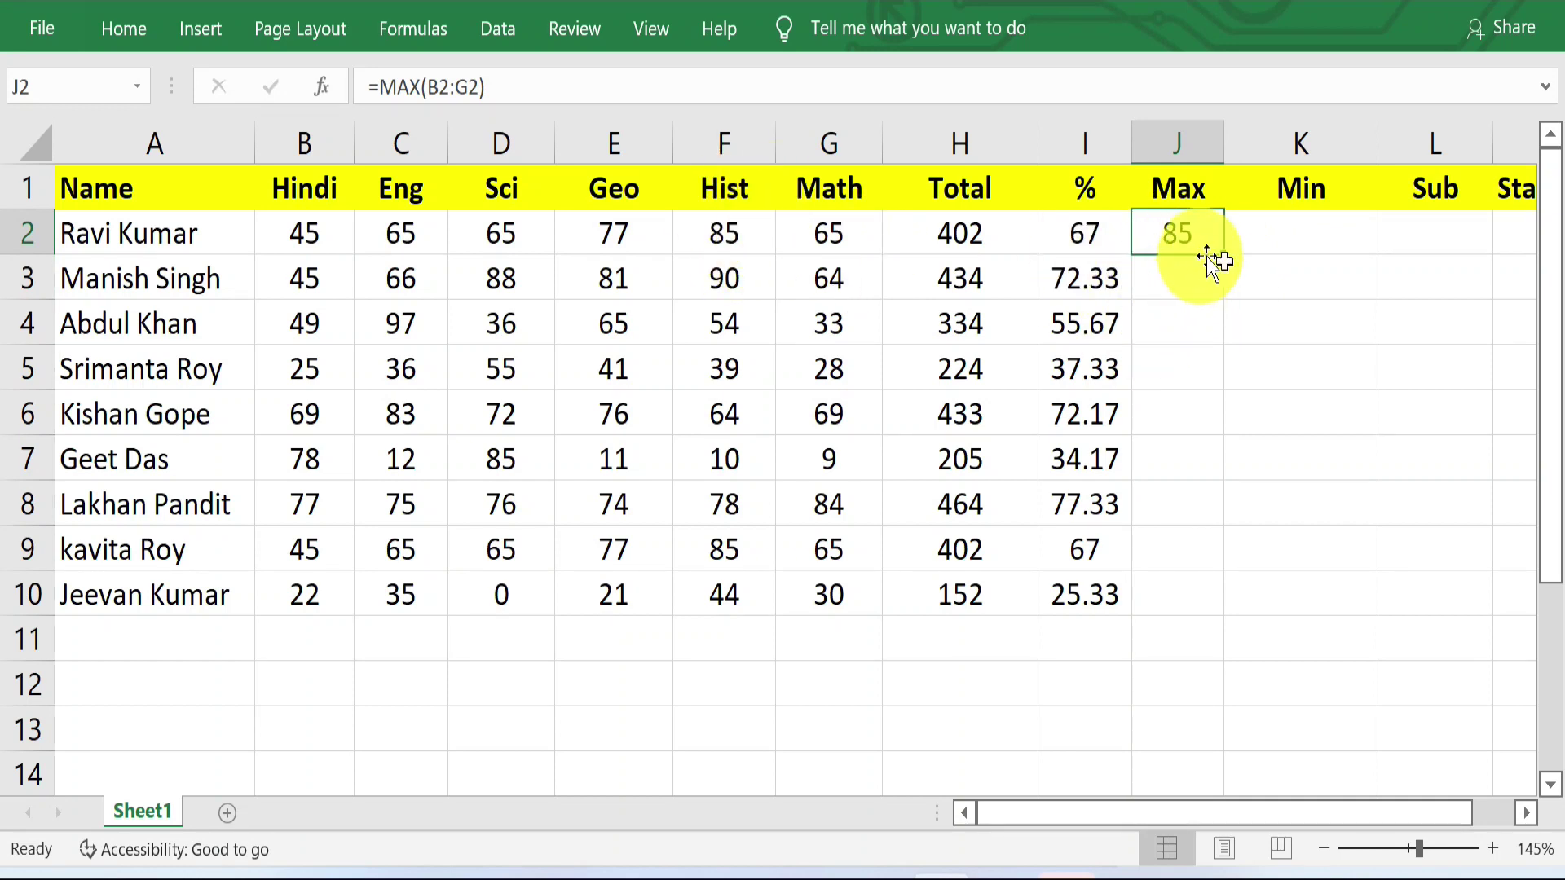
pyautogui.moveTo(1224, 276); pyautogui.dragTo(1239, 612)
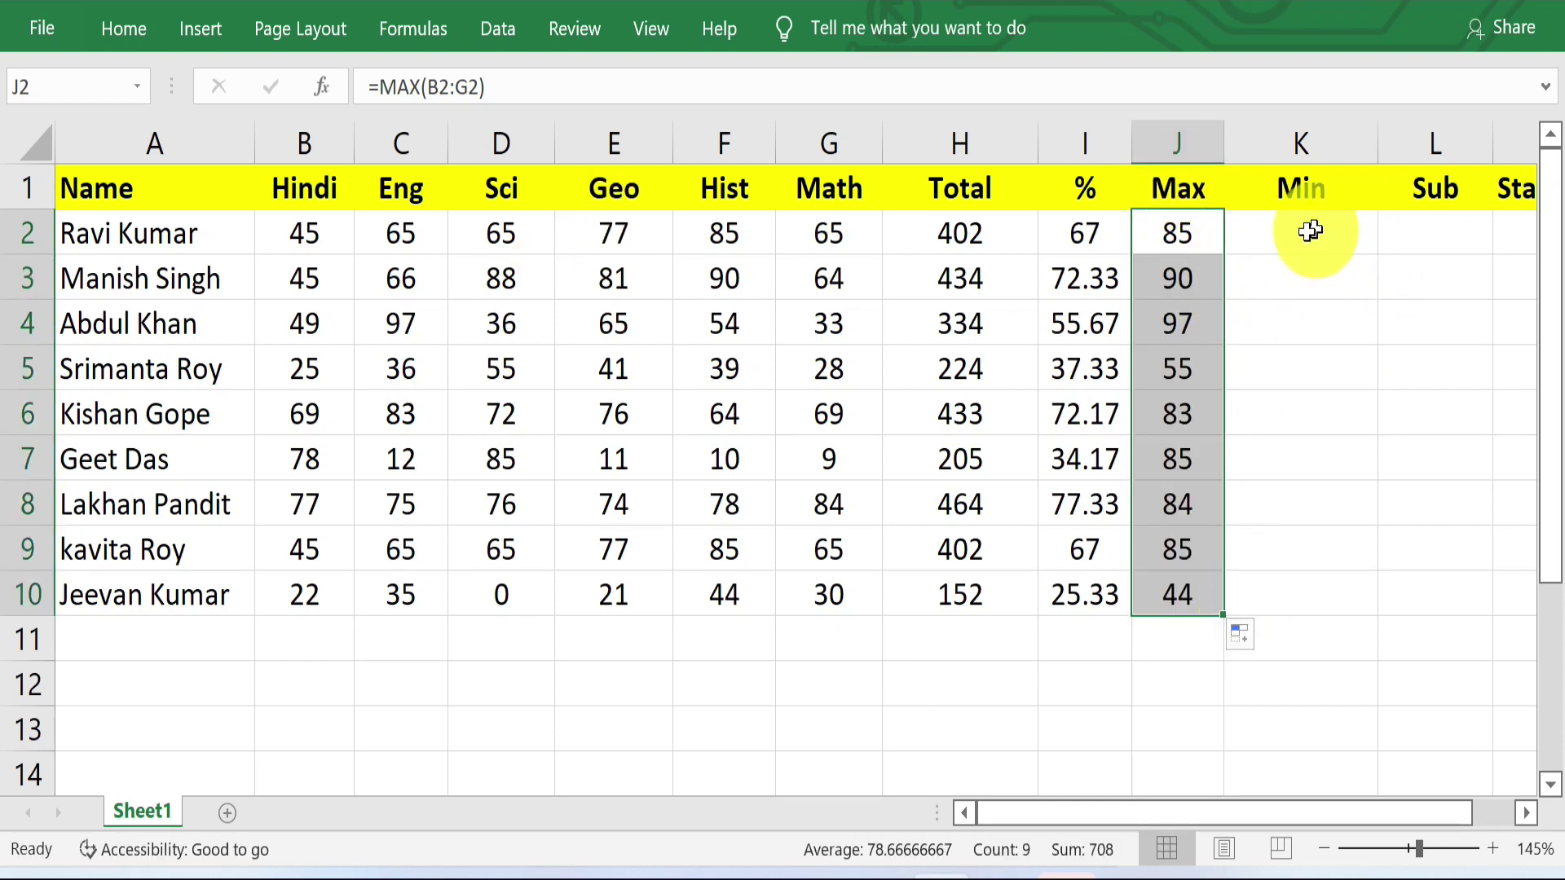
pyautogui.click(1312, 234)
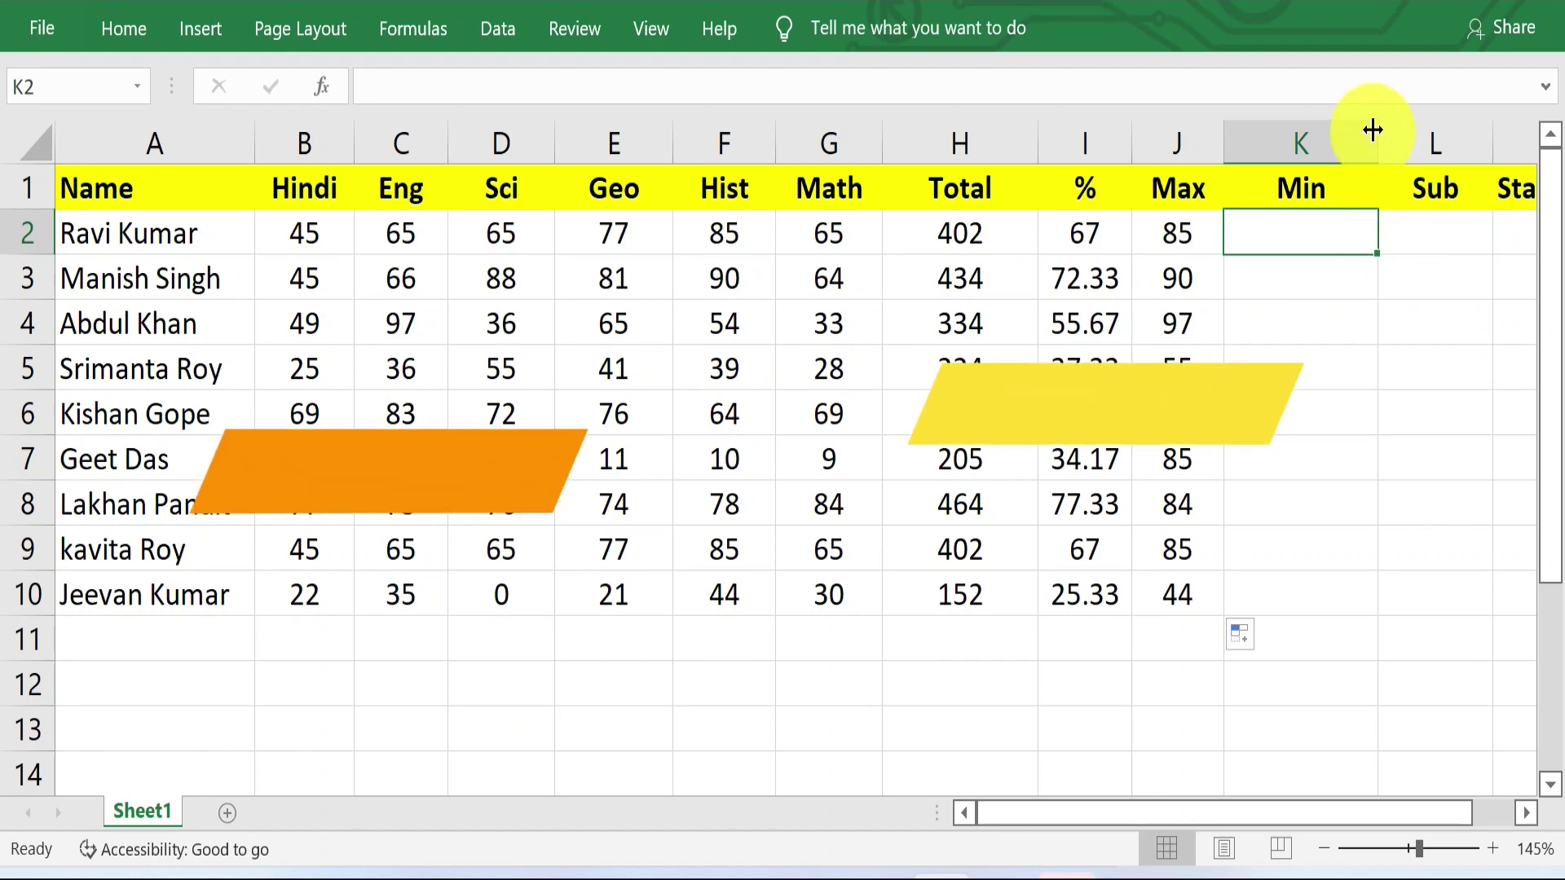
# - Narrow column K, then enter =MIN(B2:G2) in K2 and fill down to K10 (45 to 0)
pyautogui.moveTo(1377, 135); pyautogui.dragTo(1340, 135)
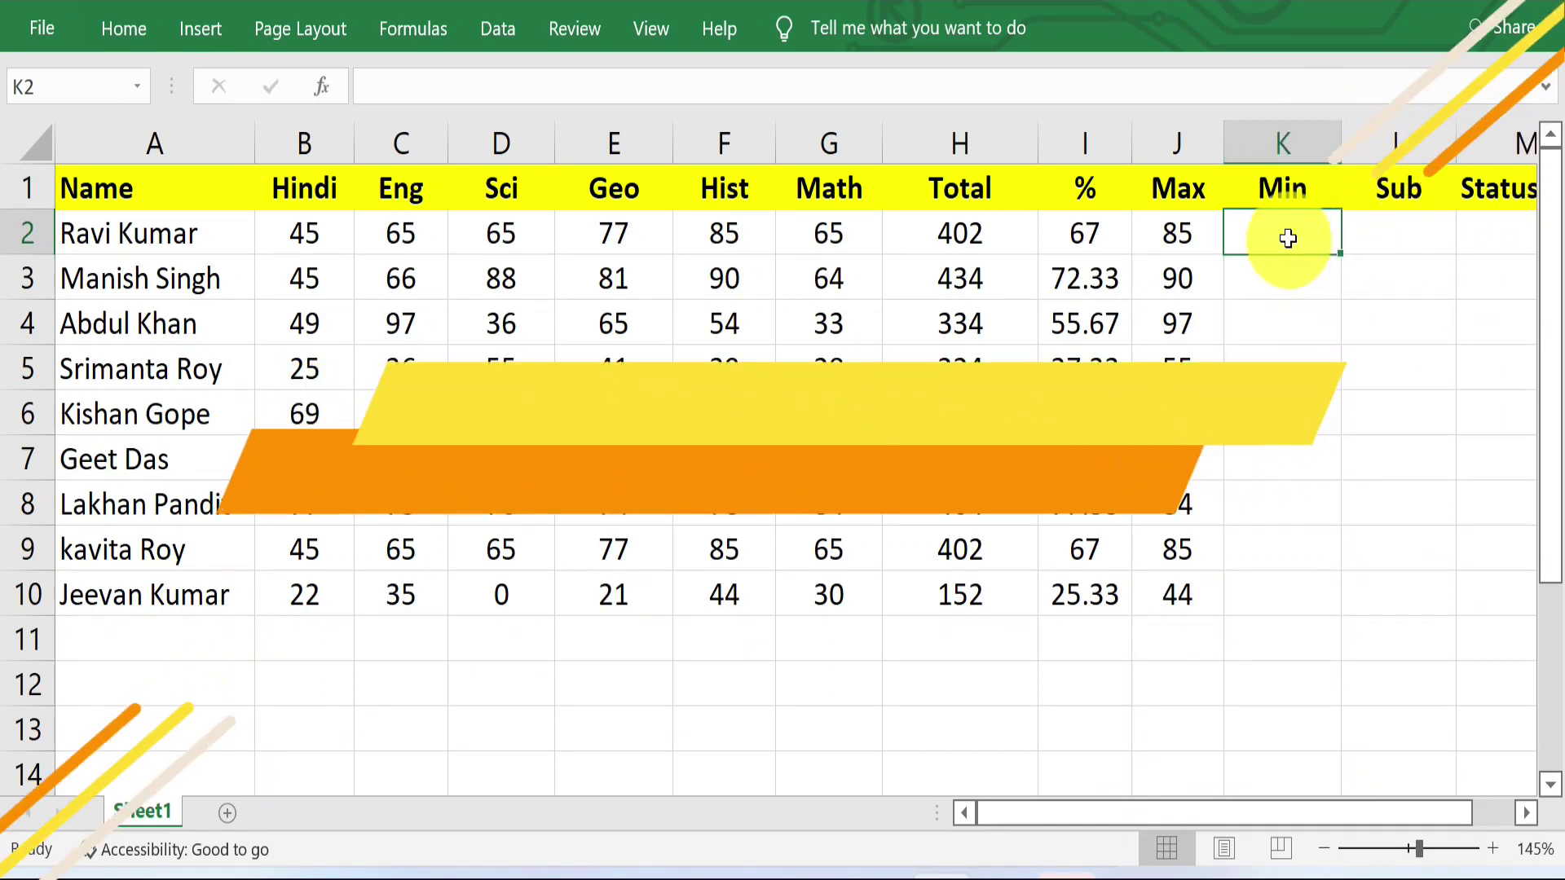
pyautogui.write('=')
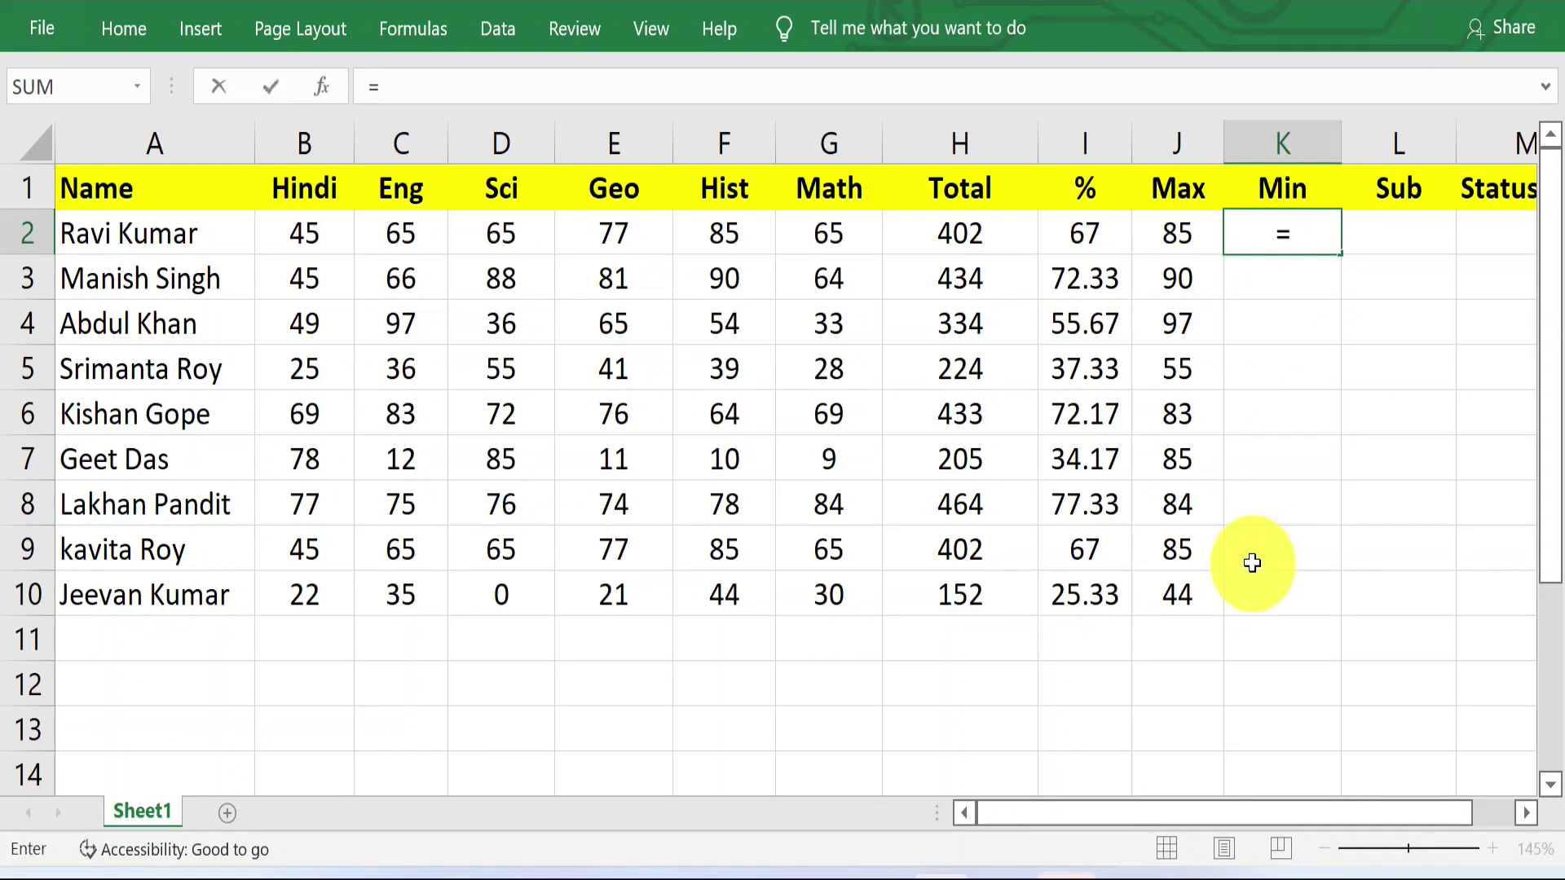
pyautogui.write('MIN')
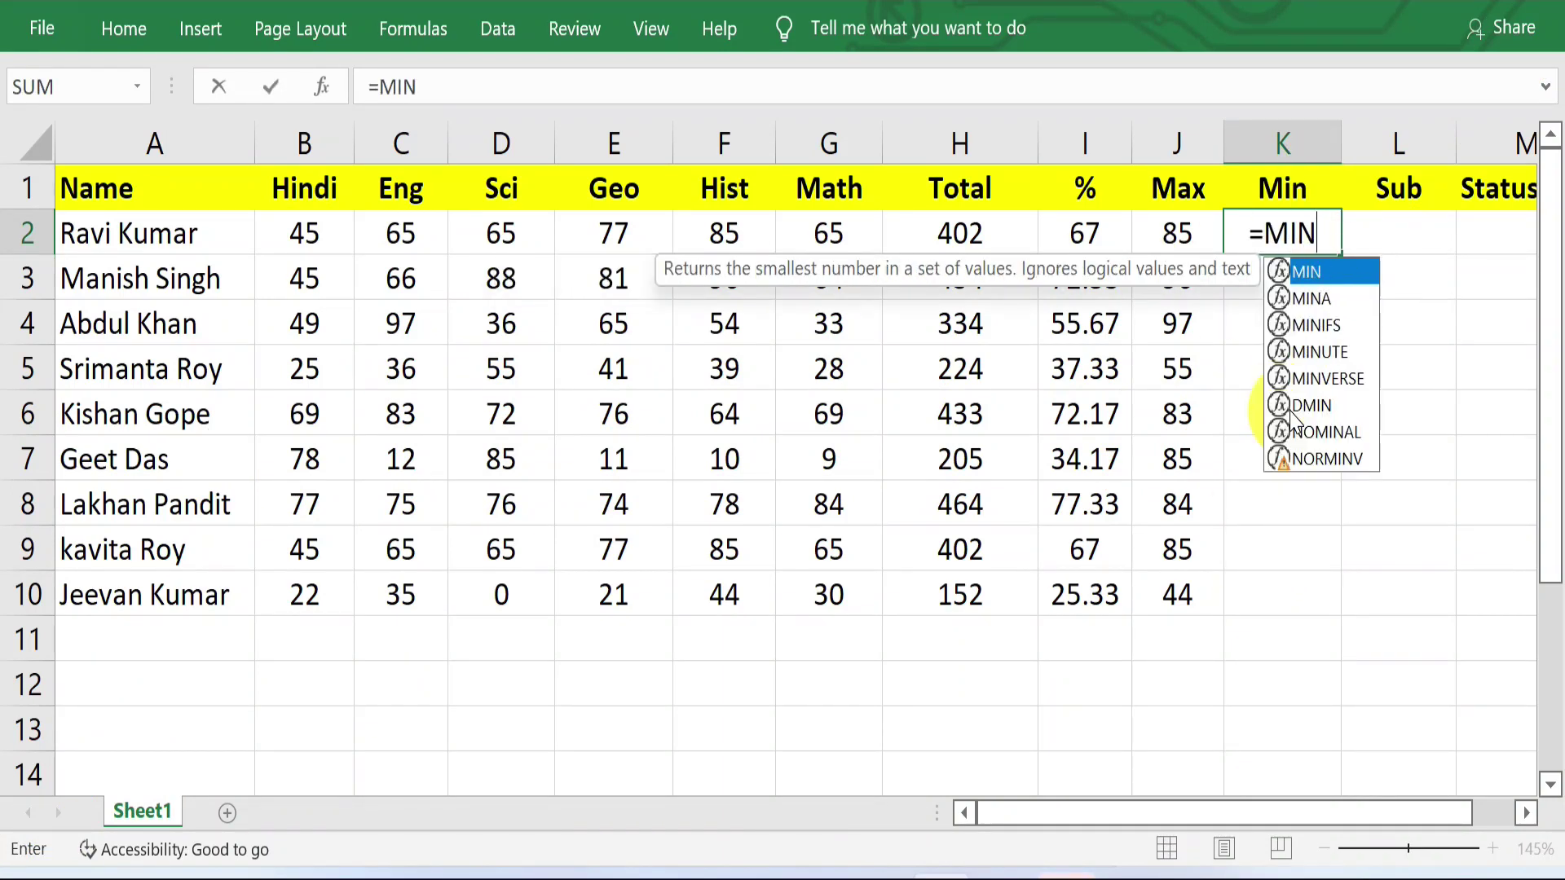
pyautogui.write('(')
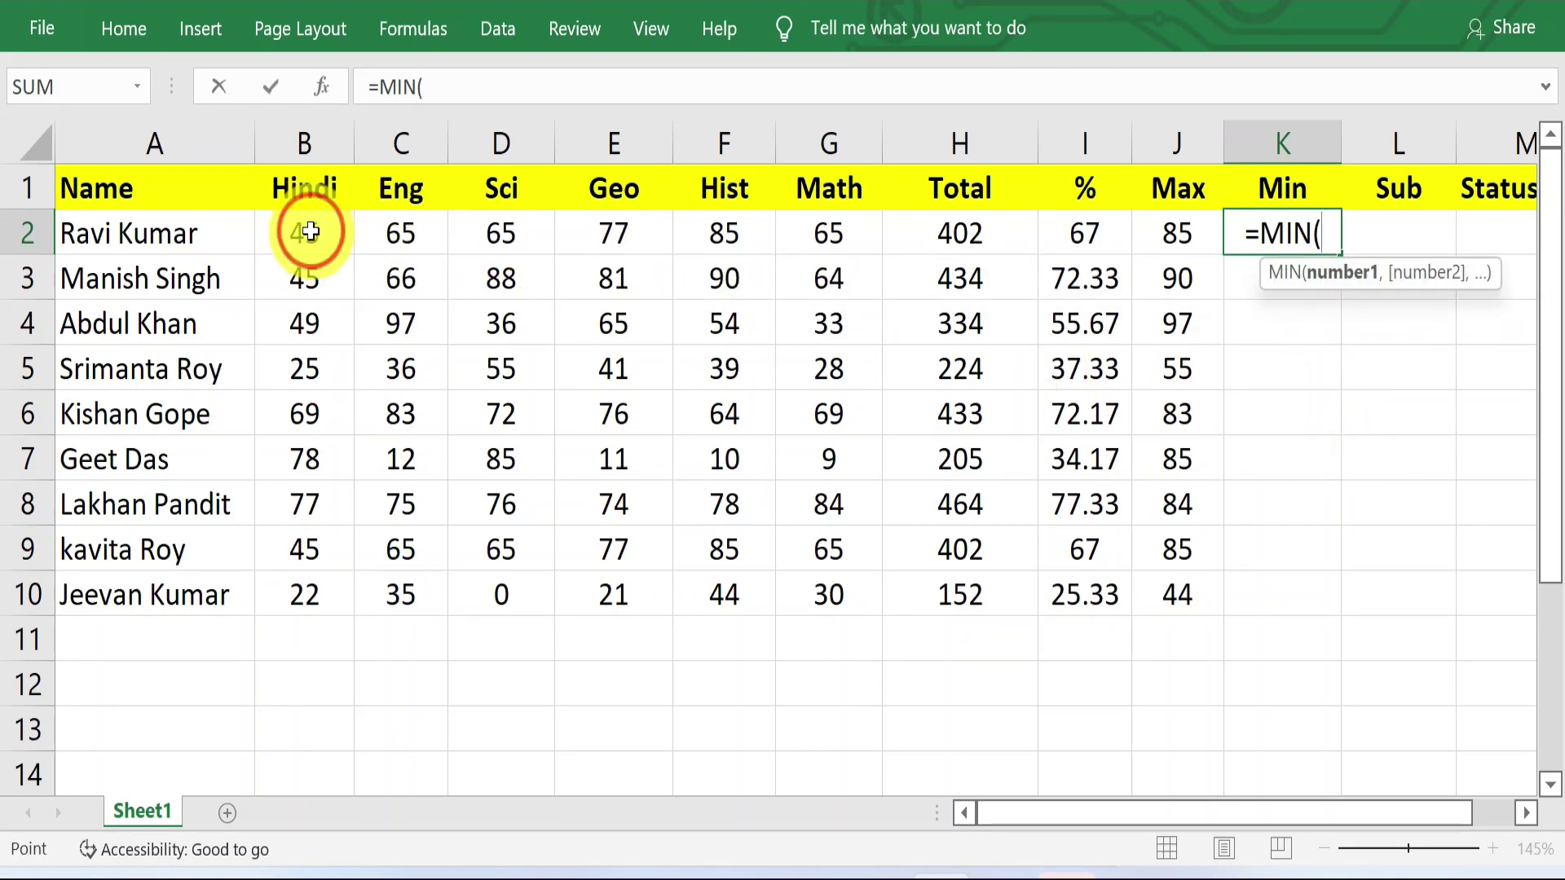
pyautogui.moveTo(310, 232); pyautogui.dragTo(827, 232)
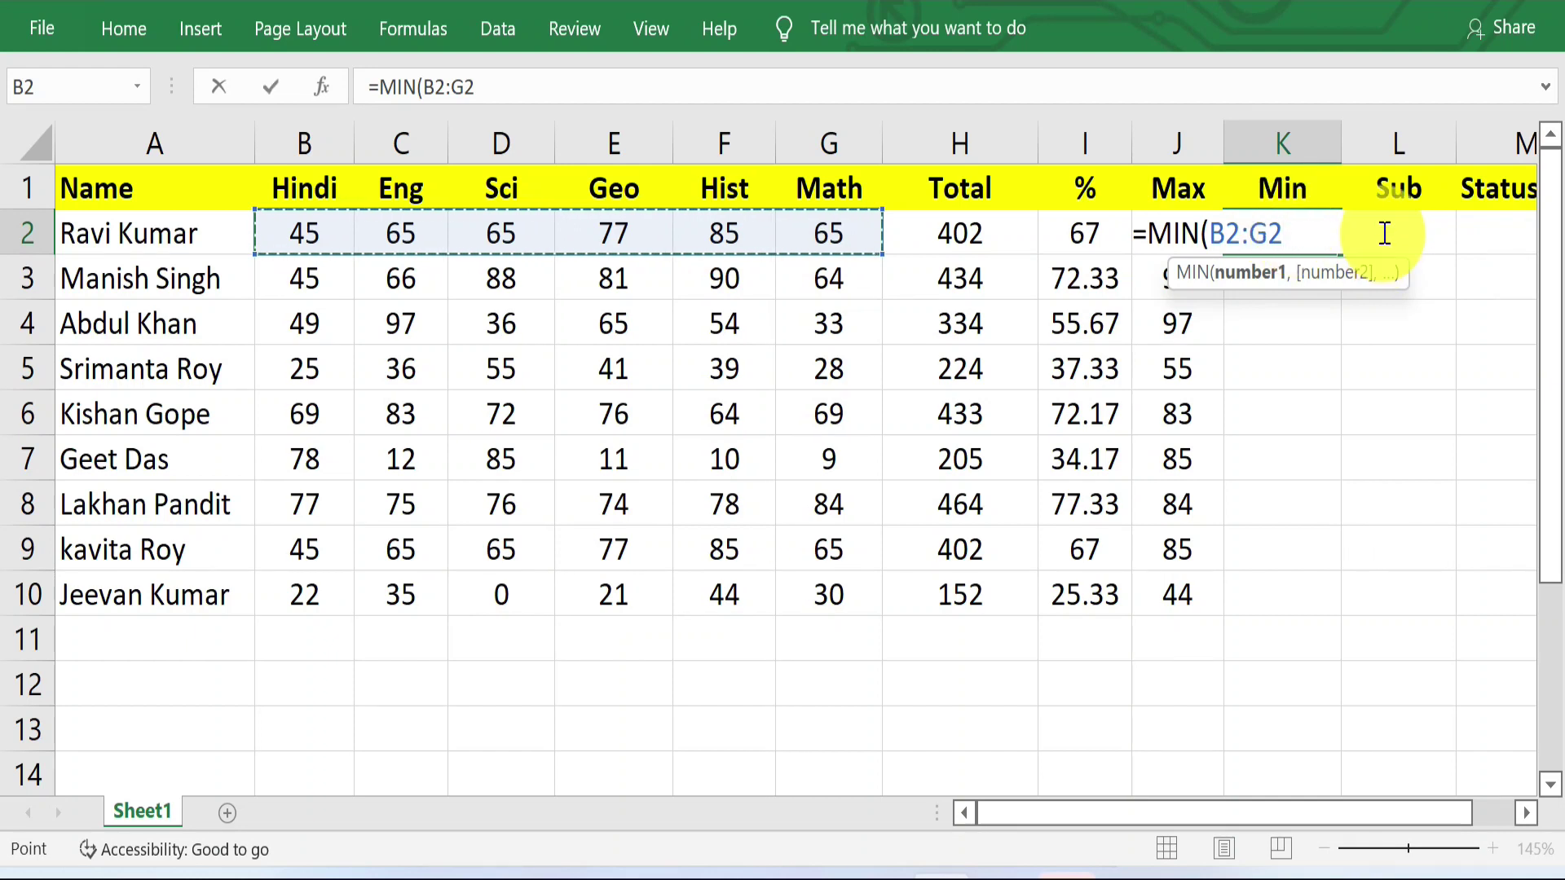
pyautogui.write(')')
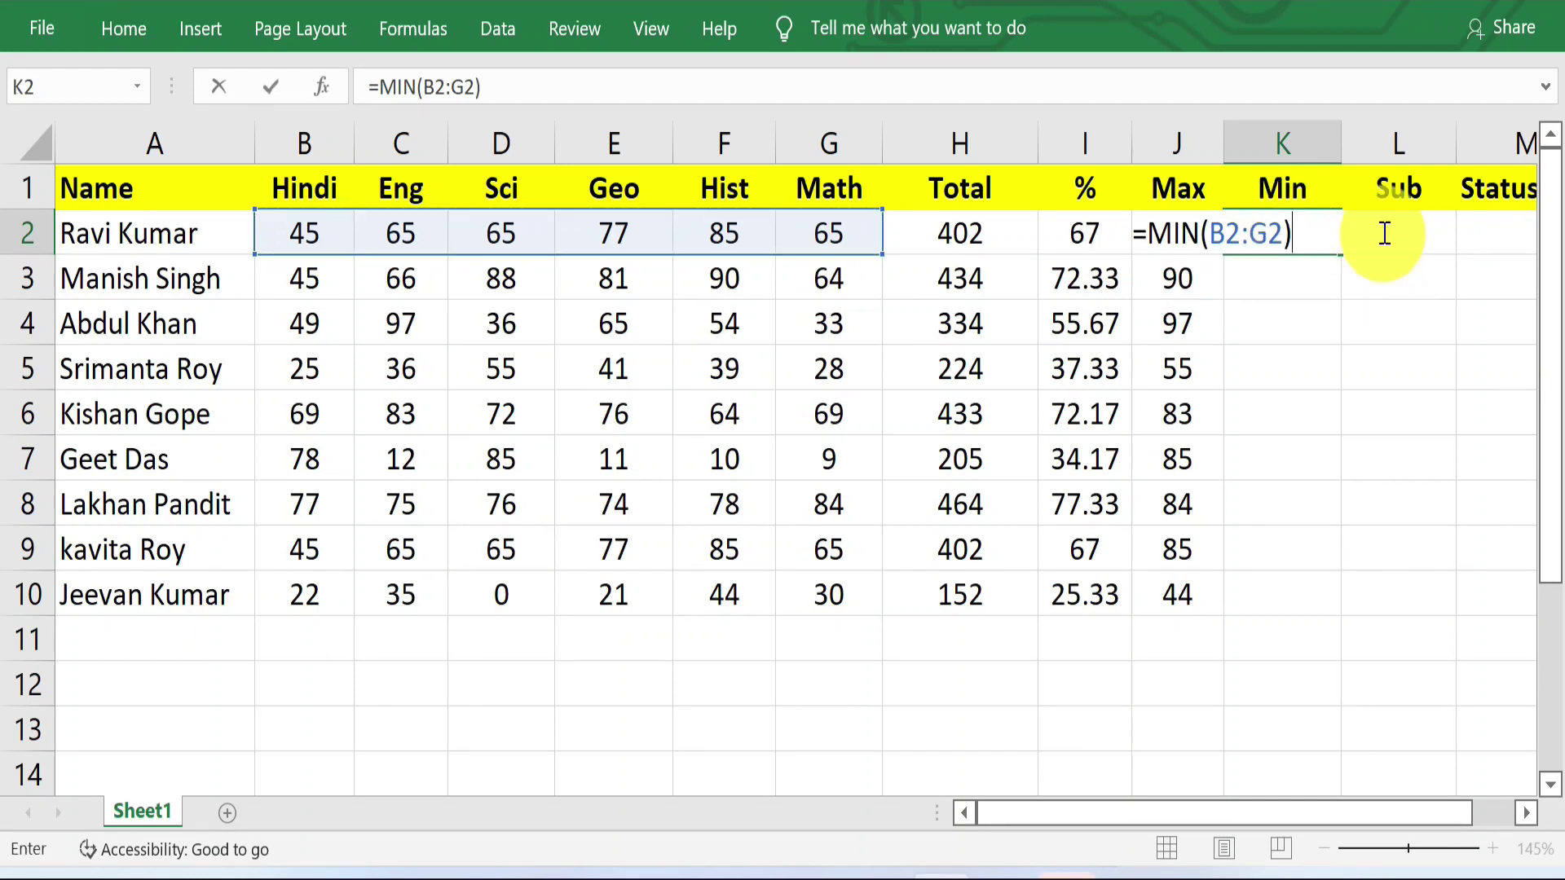
pyautogui.press('Return')
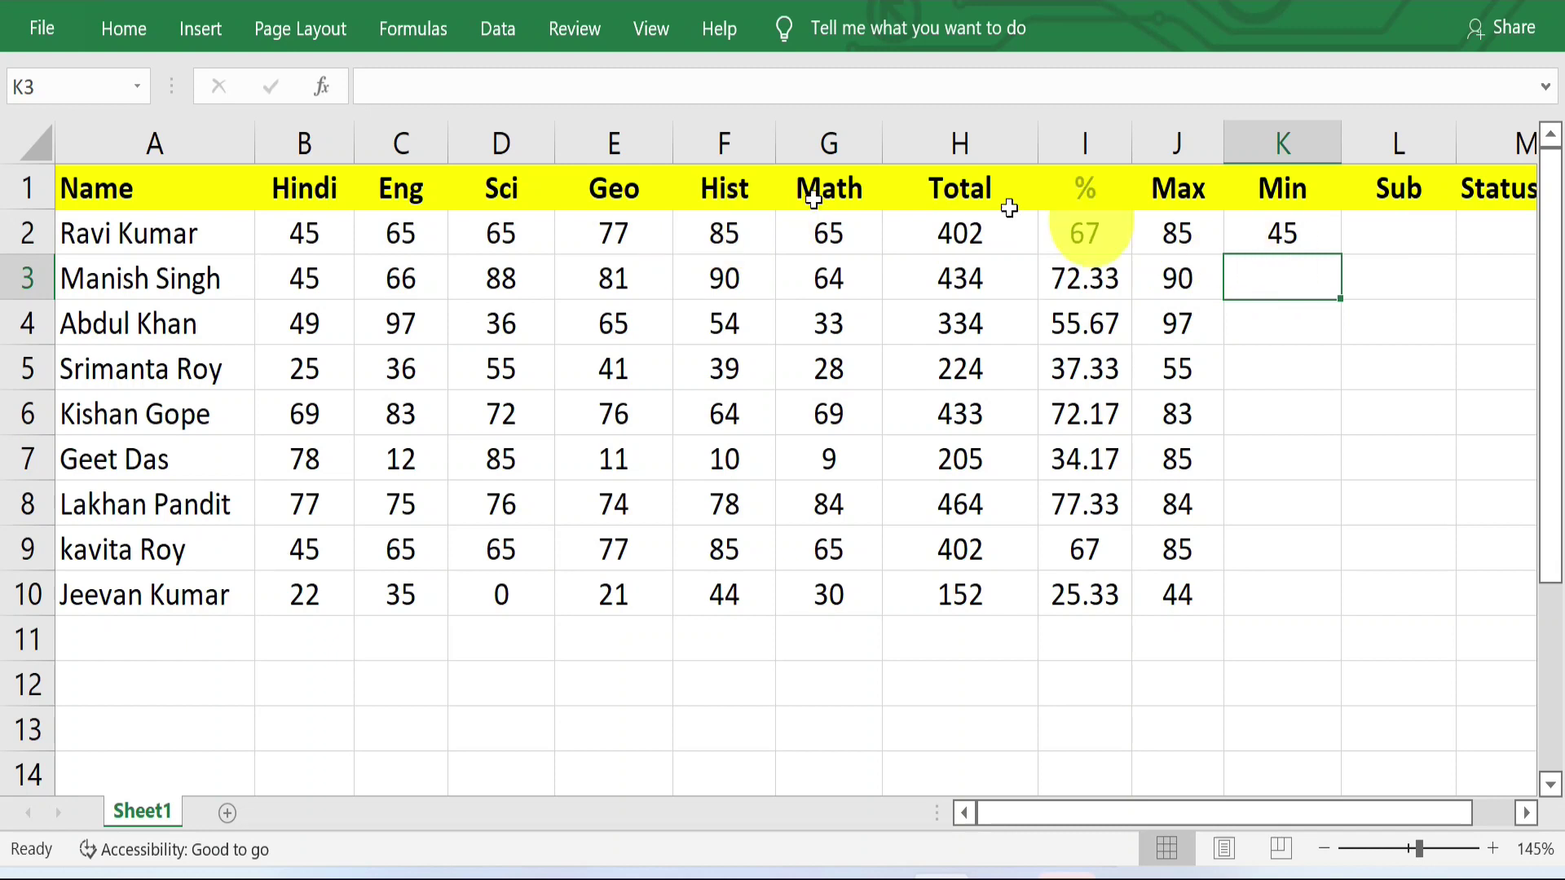
pyautogui.click(1309, 242)
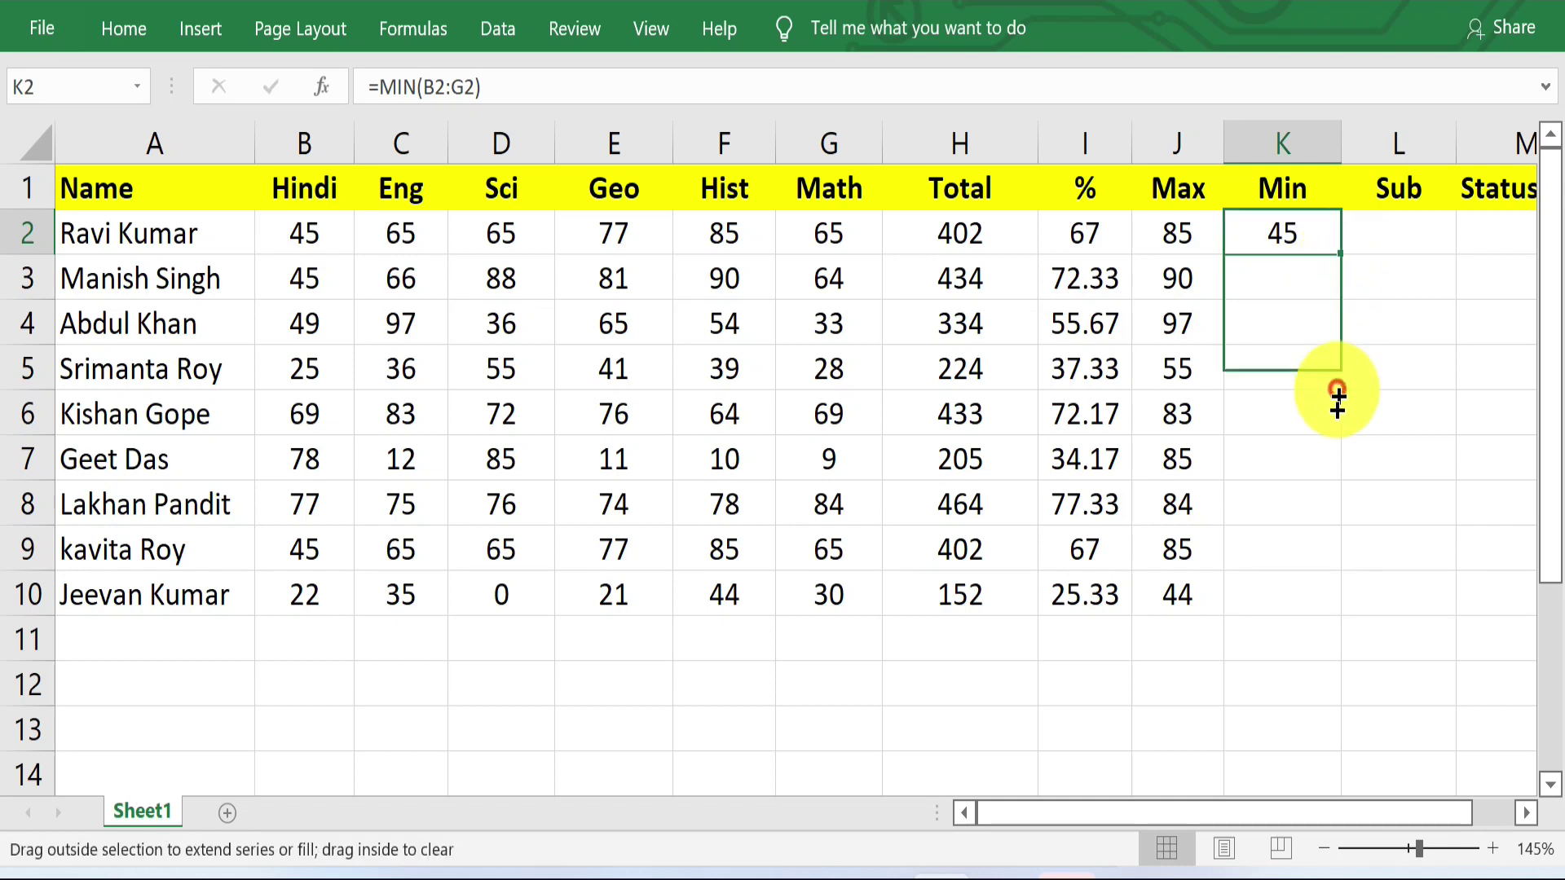
pyautogui.moveTo(1340, 255); pyautogui.dragTo(1326, 628)
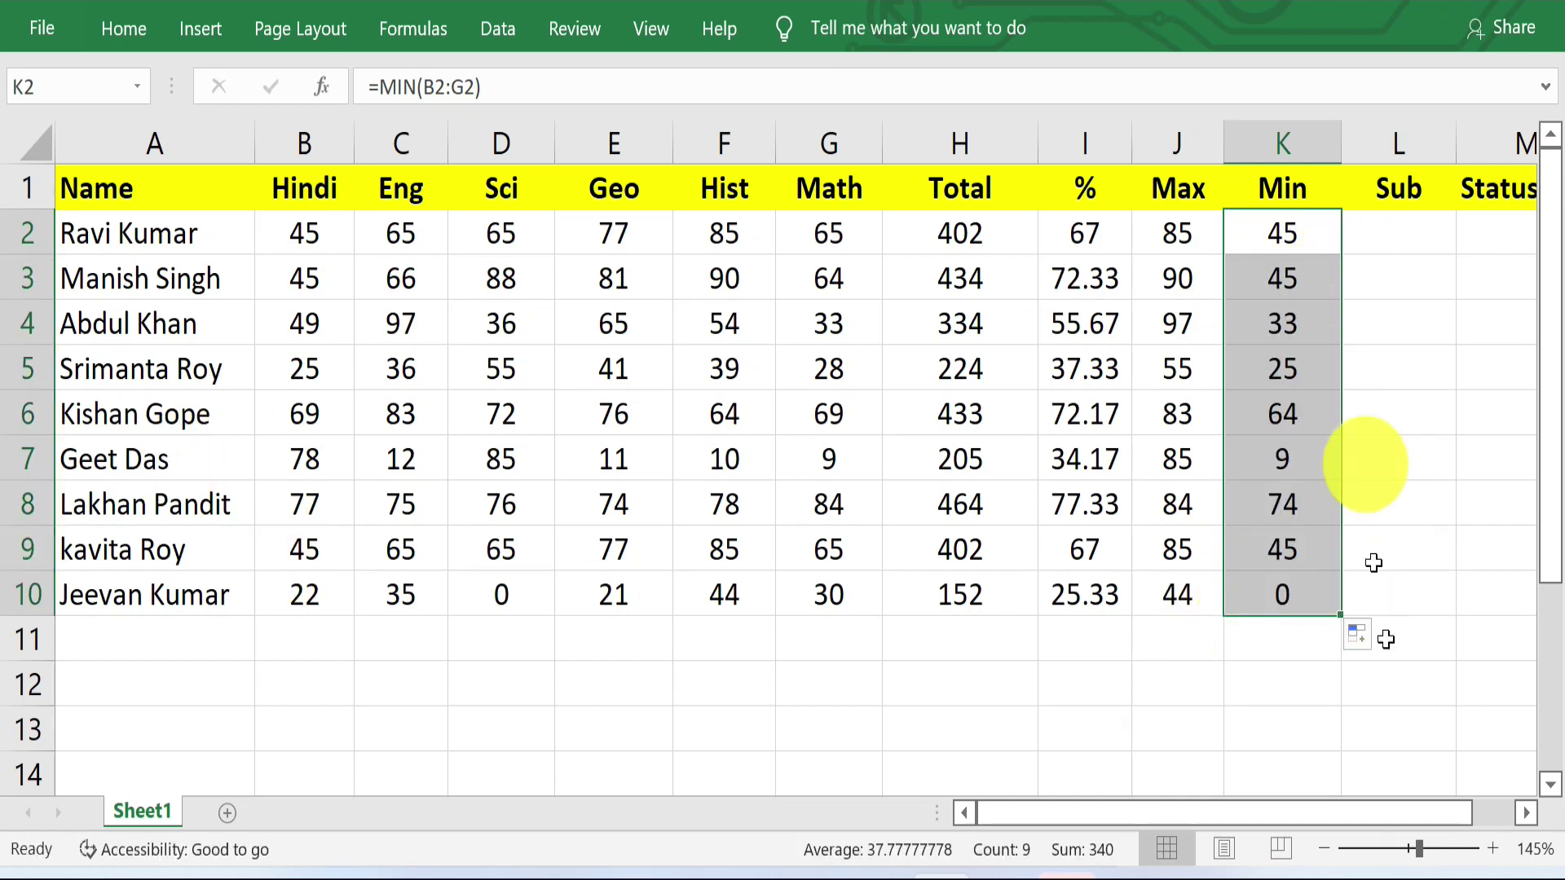
pyautogui.click(1415, 238)
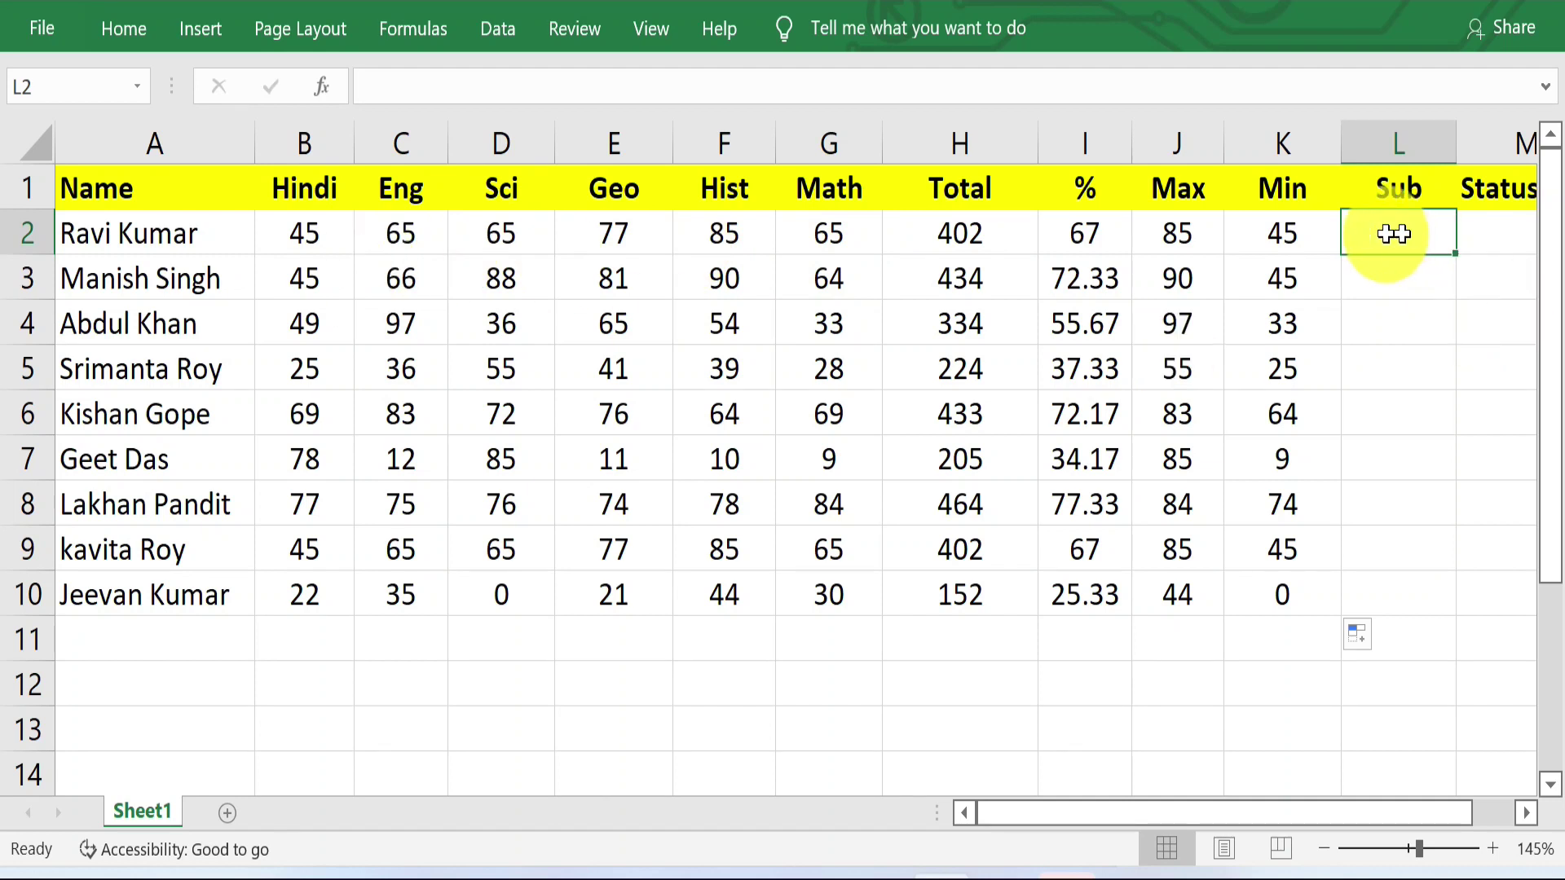
# - Enter =COUNT(B2:G2) in L2 and fill it down to L10, each row showing 6
pyautogui.click(1497, 248)
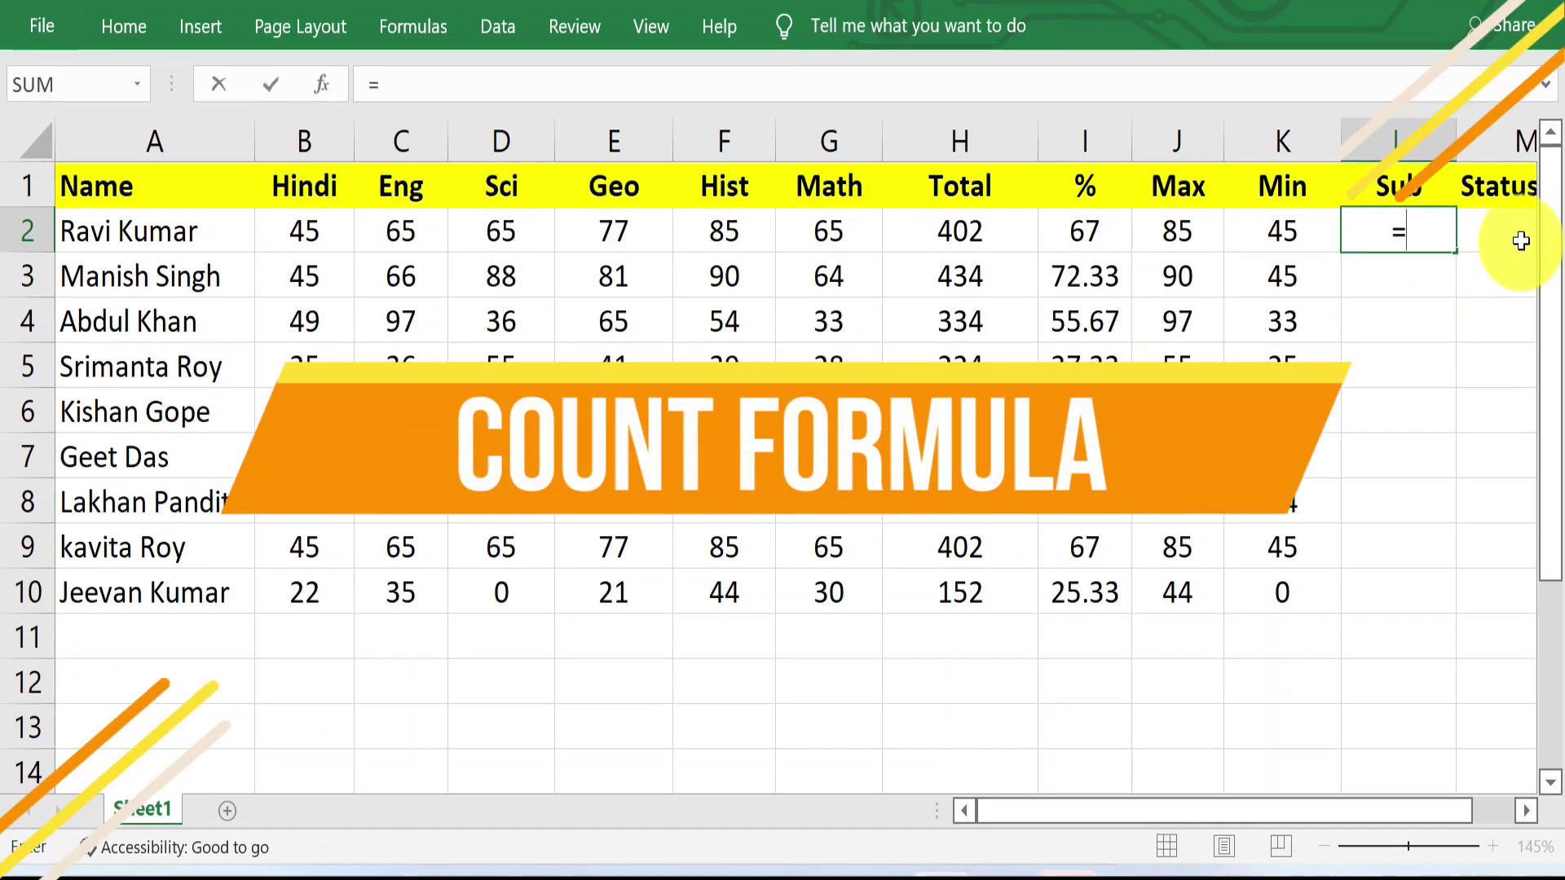
pyautogui.write('COUNT')
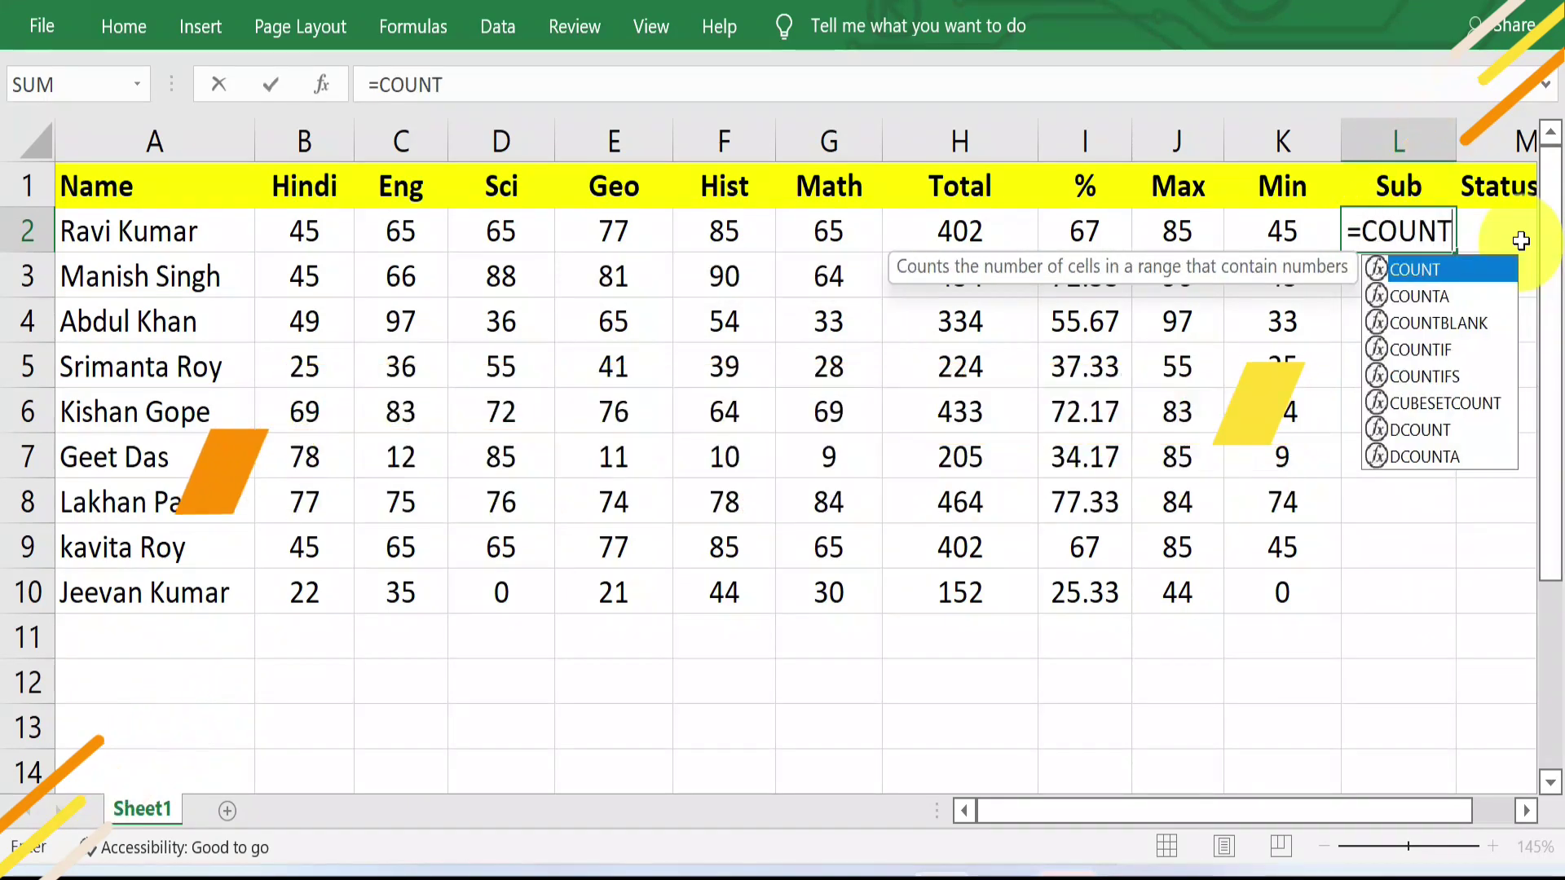
pyautogui.write('(')
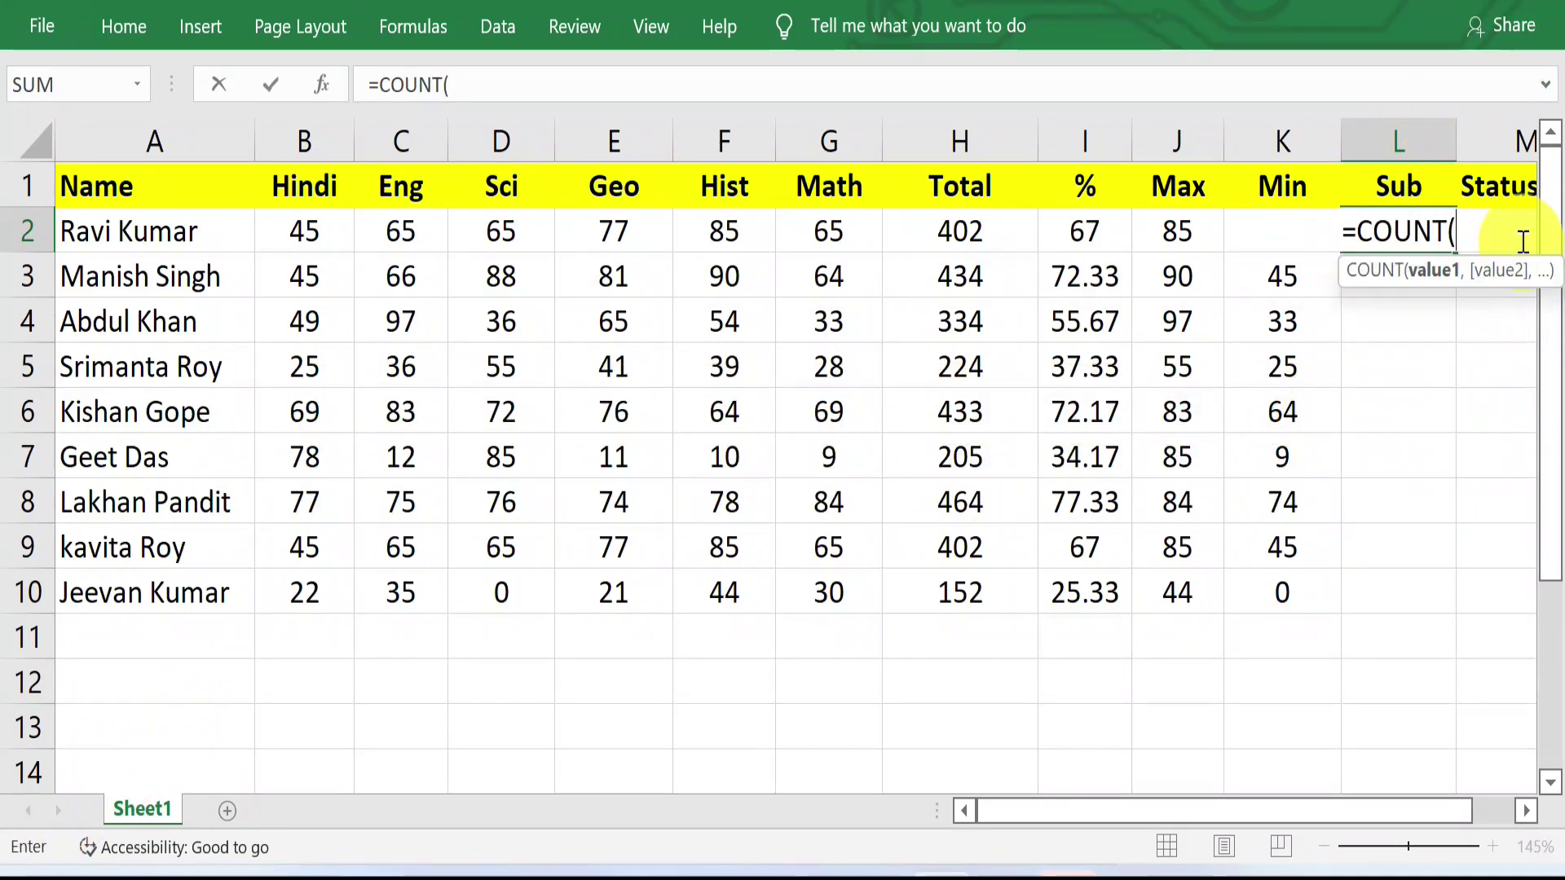
pyautogui.moveTo(304, 230); pyautogui.dragTo(804, 239)
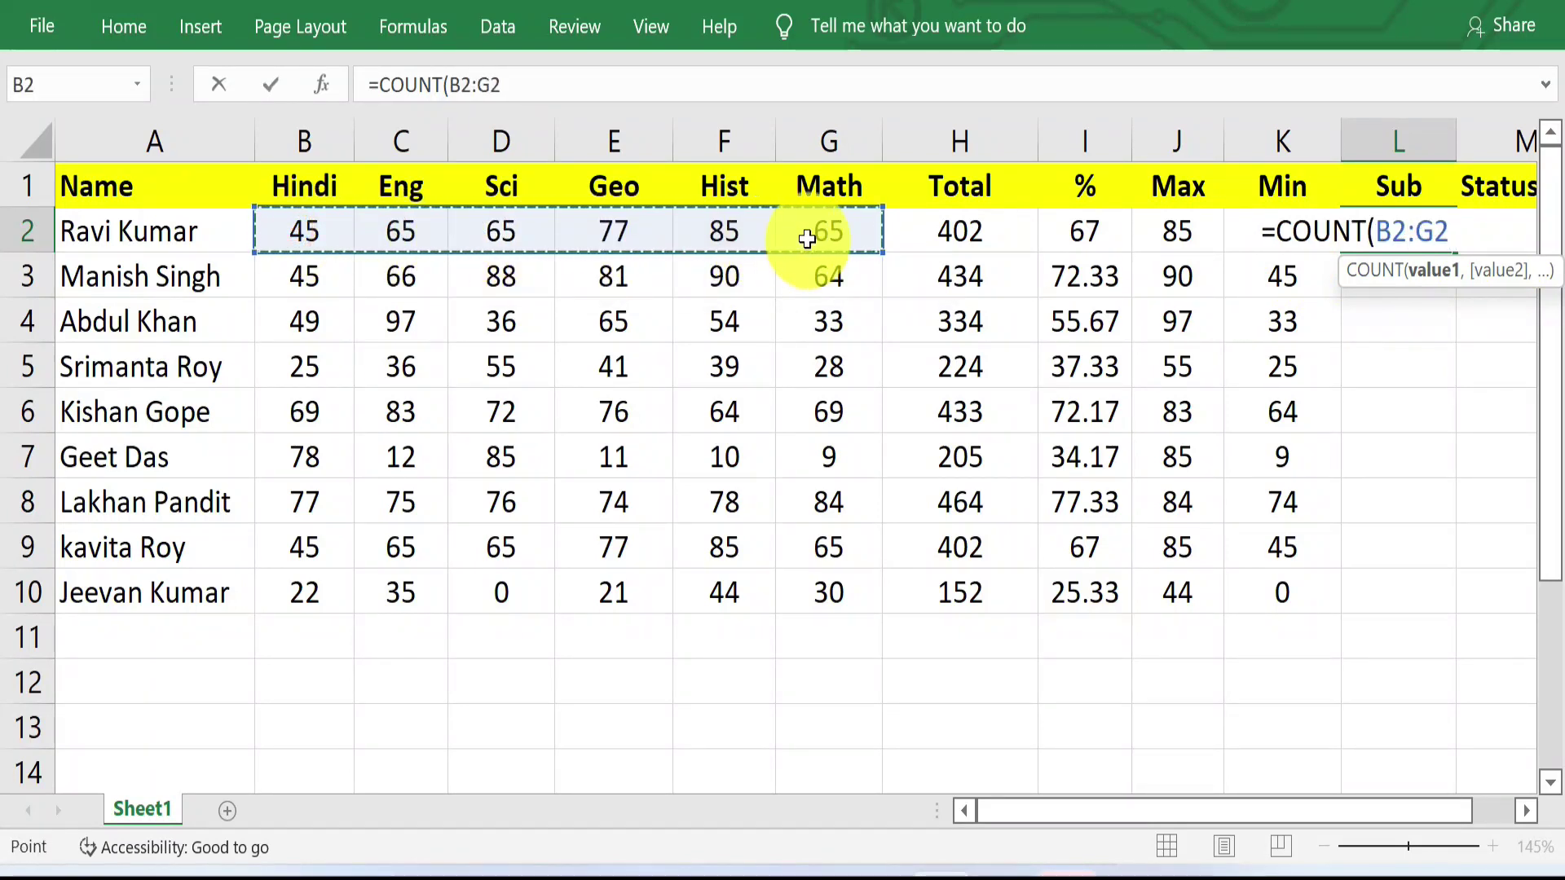
pyautogui.write(')')
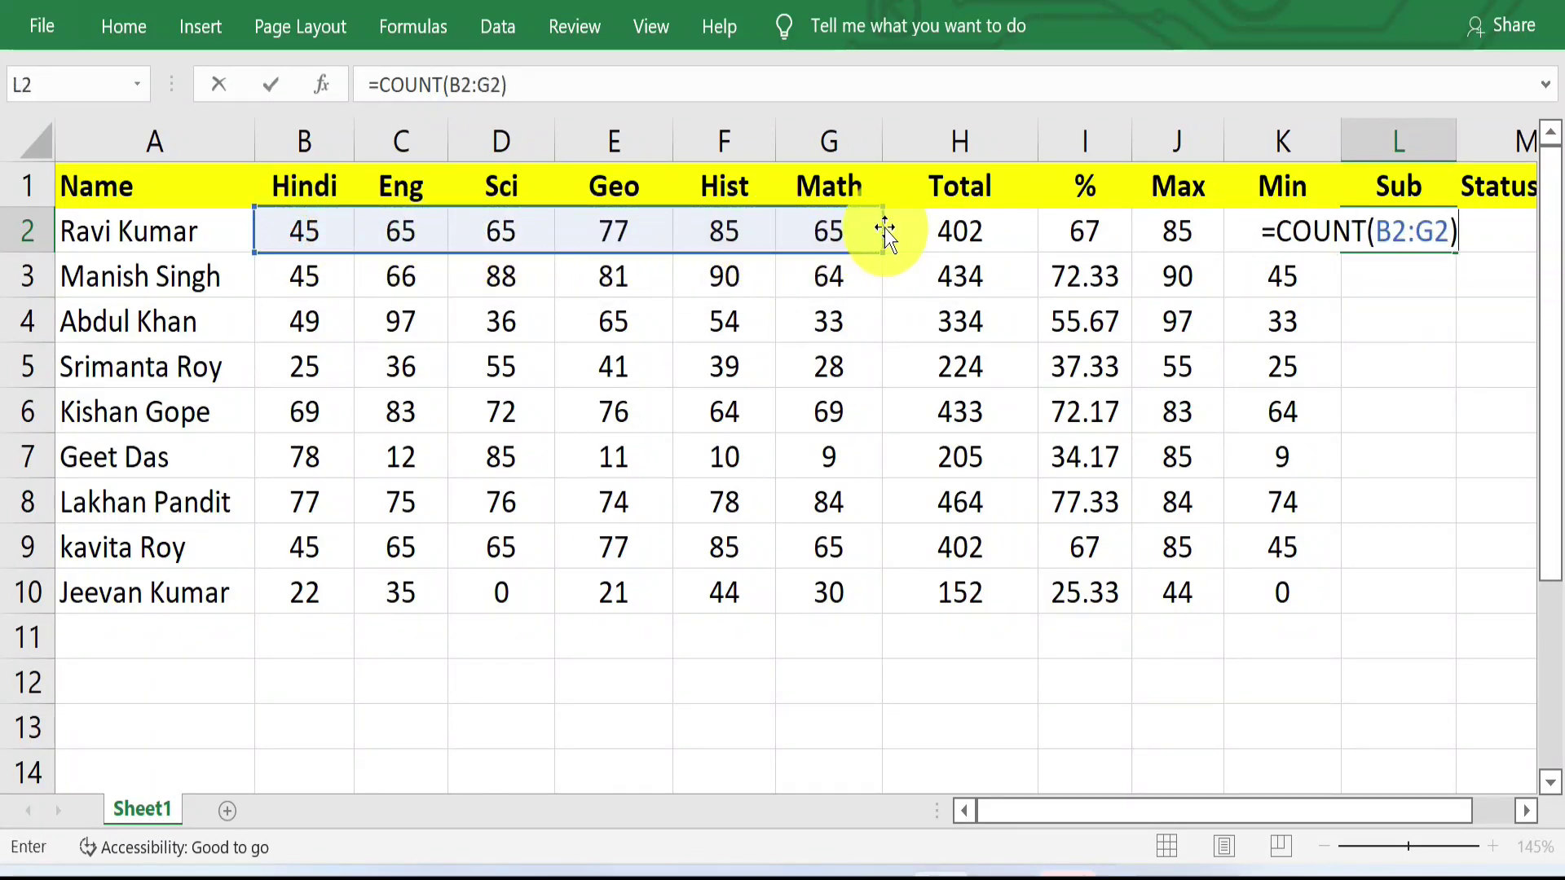
pyautogui.press('Return')
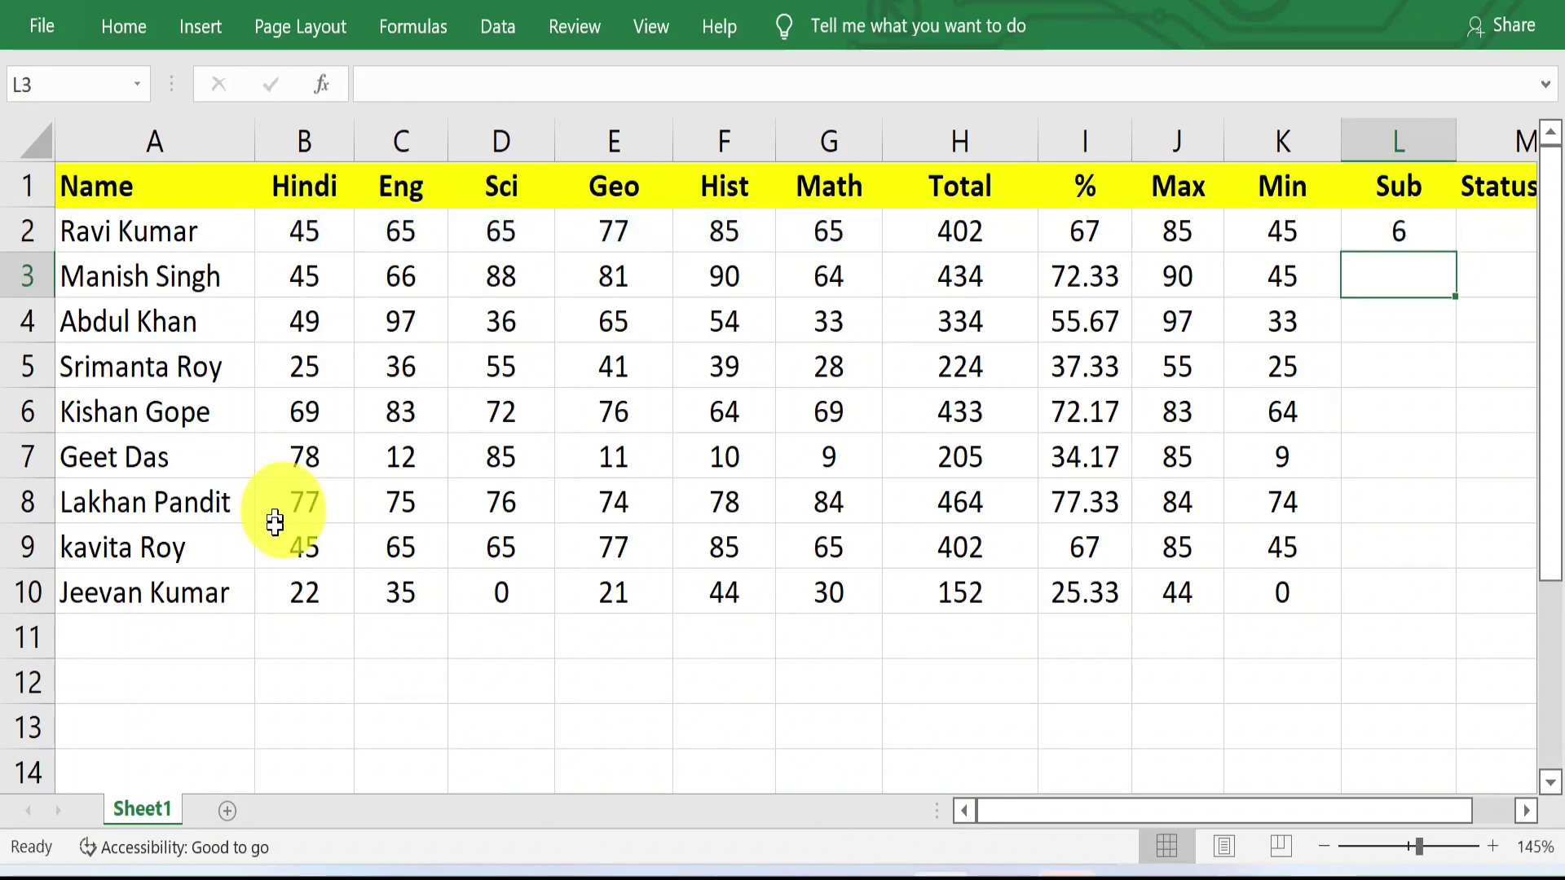
pyautogui.click(1418, 235)
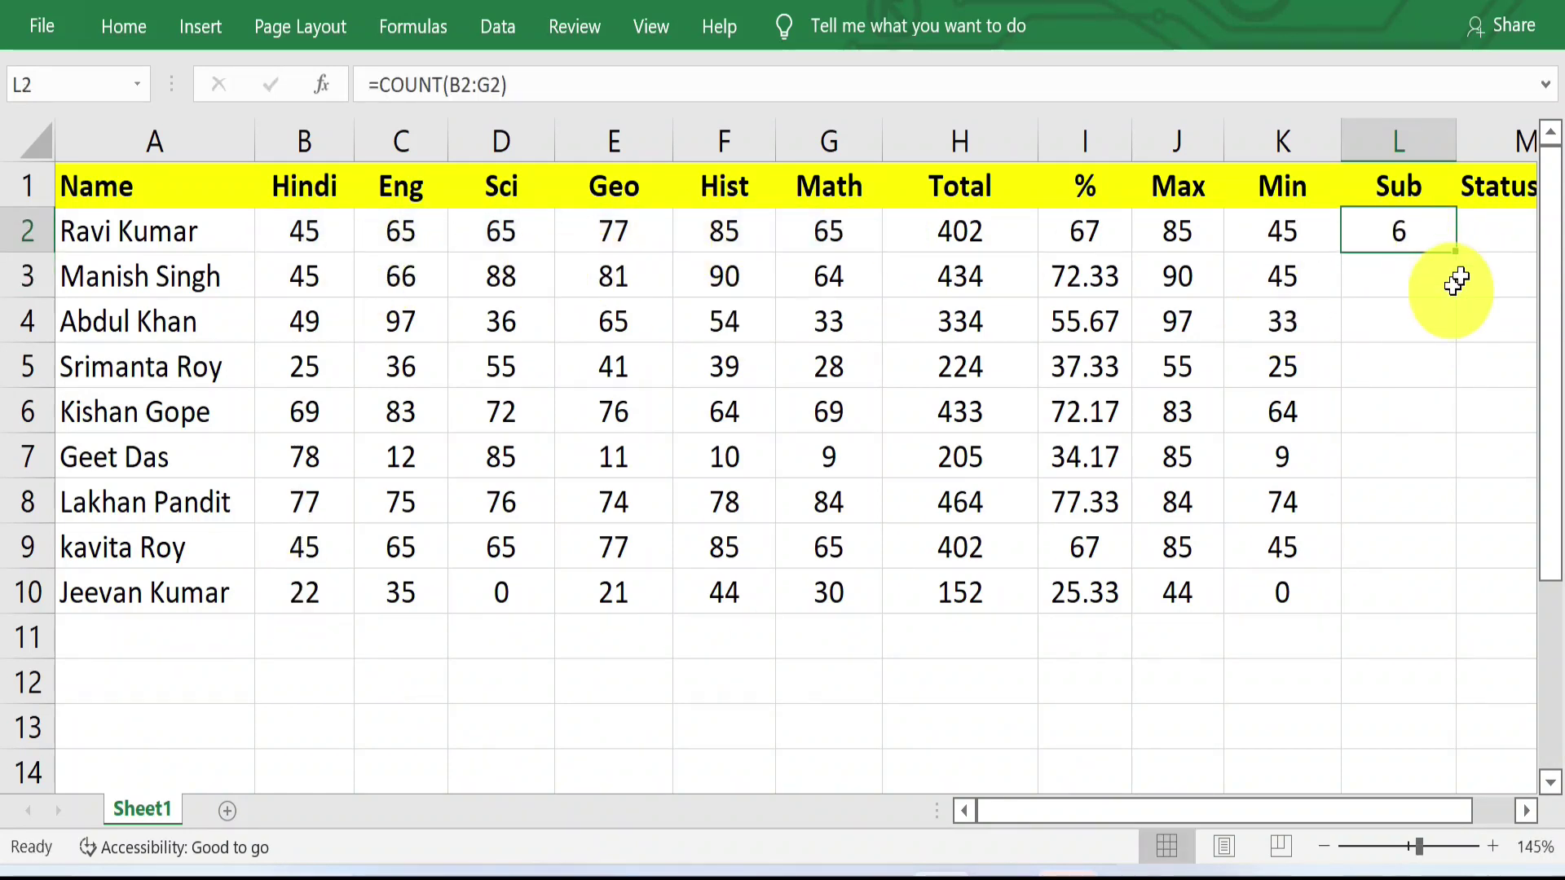
pyautogui.moveTo(1461, 258); pyautogui.dragTo(1443, 607)
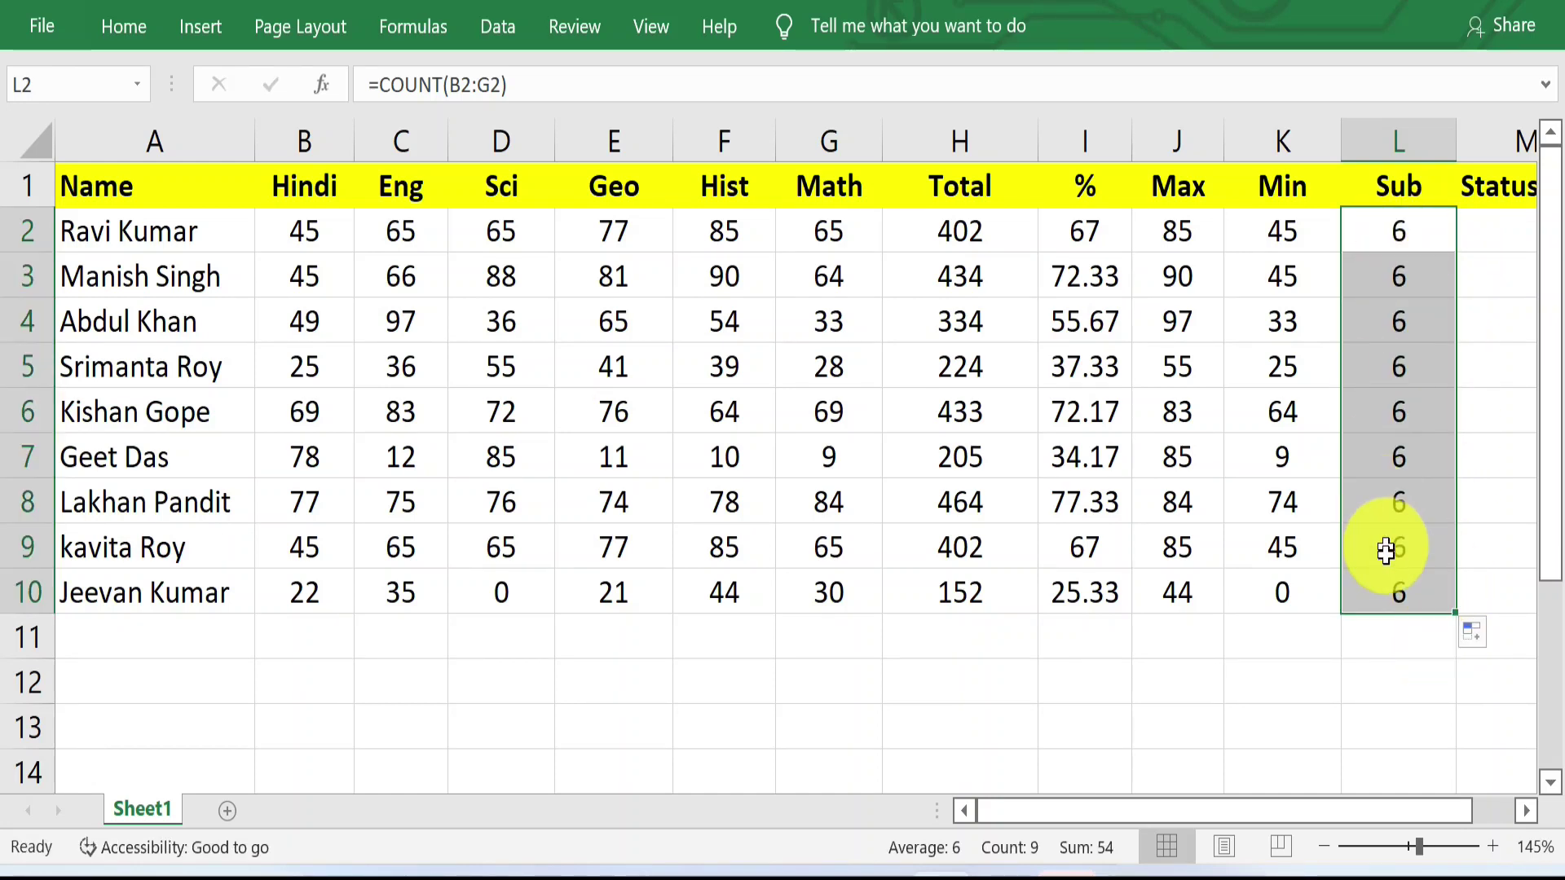
pyautogui.click(1386, 632)
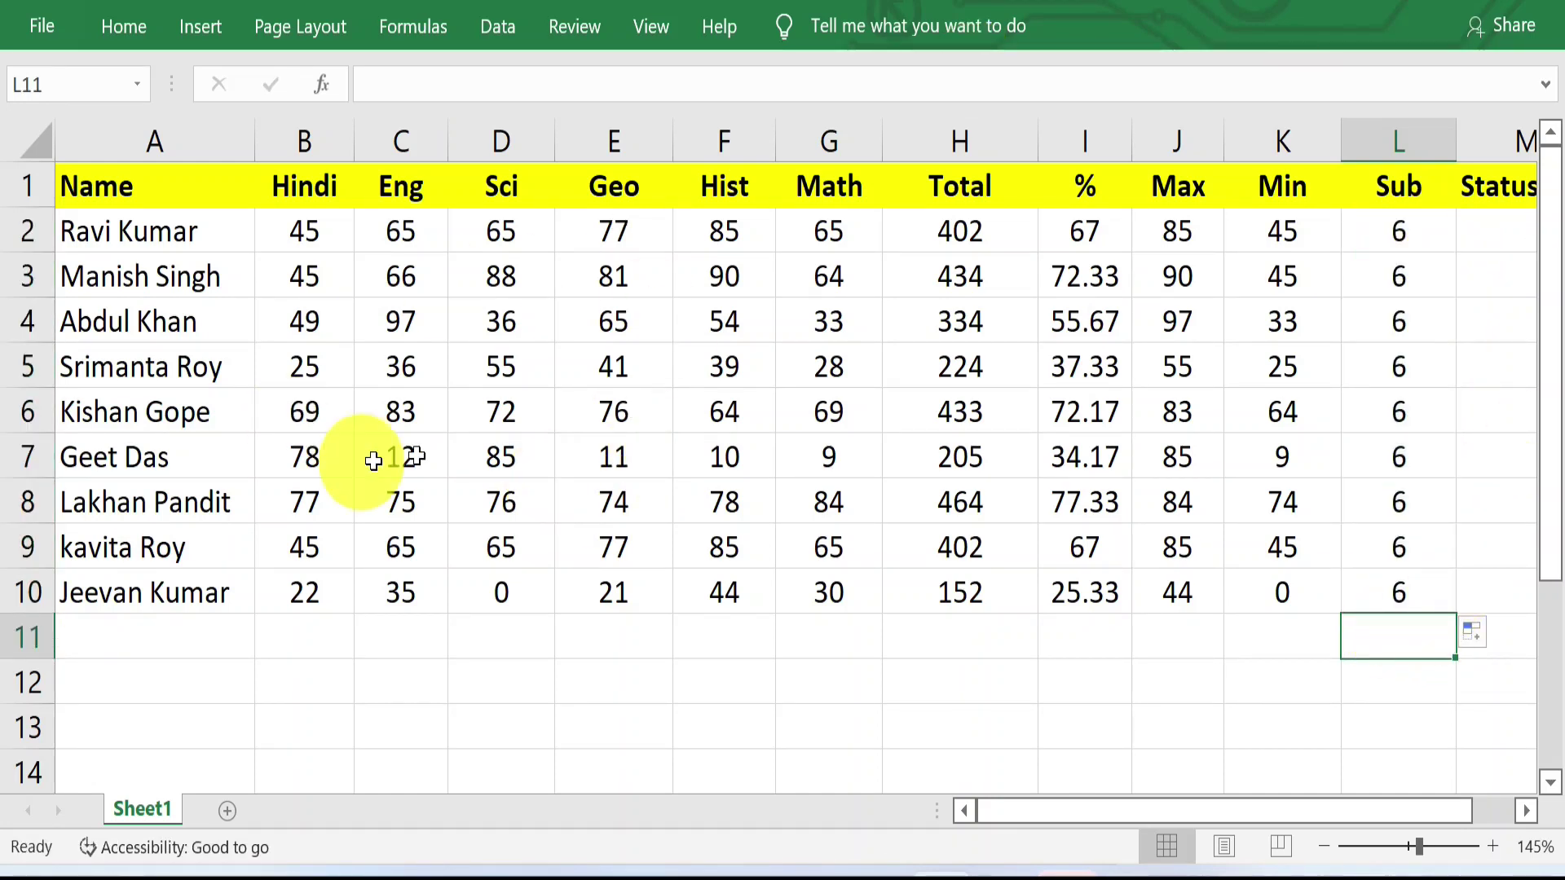
# - Clear row 6's Sci mark of 72 so its Sub drops to 5, then autofit column L
pyautogui.click(153, 420)
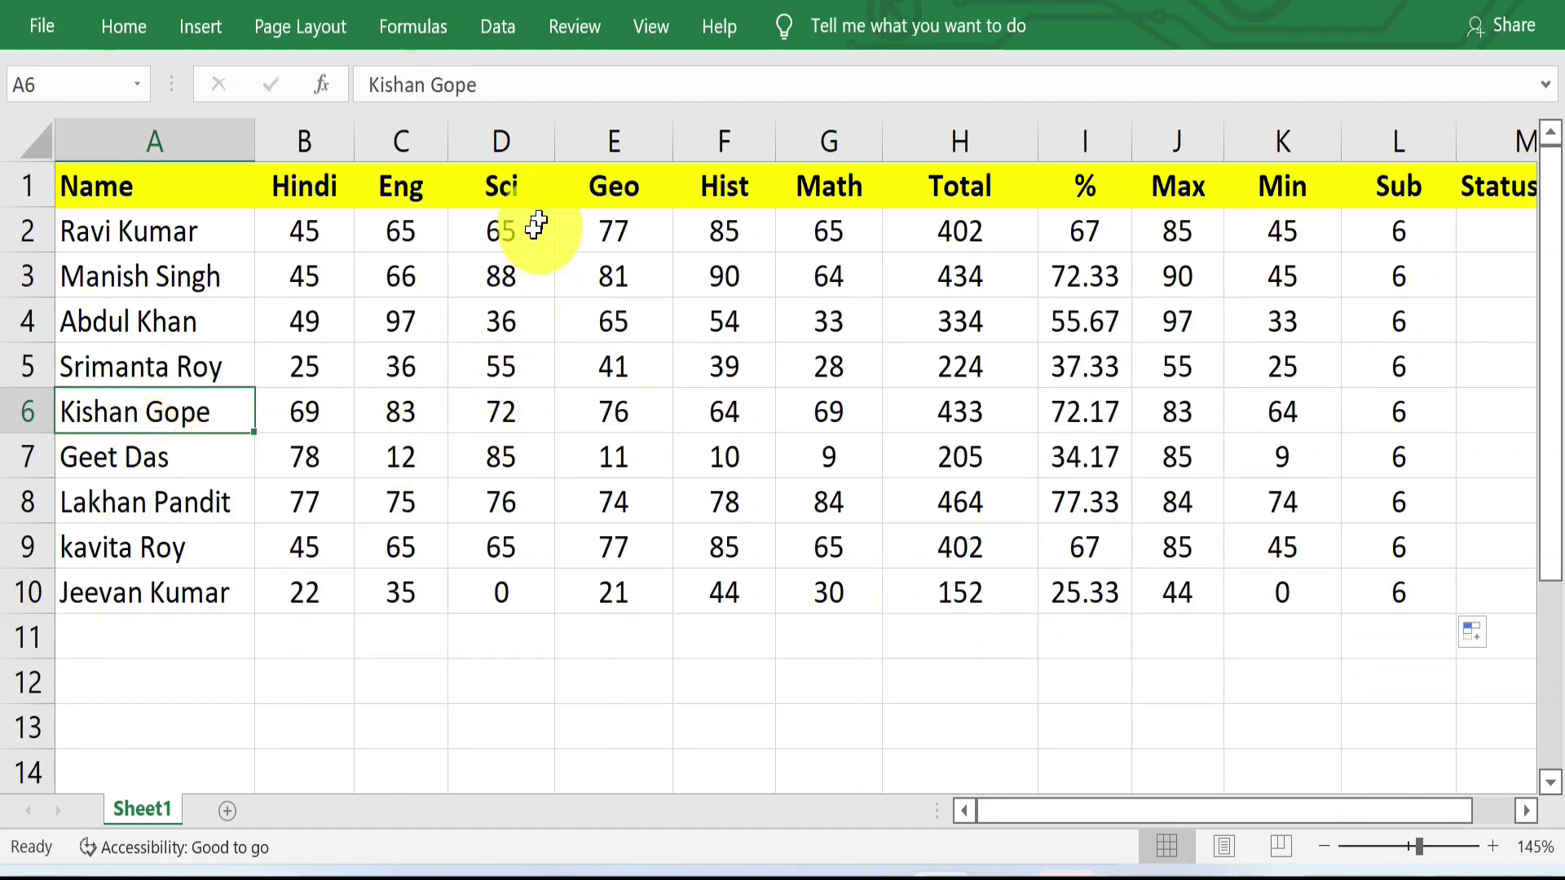
pyautogui.click(501, 411)
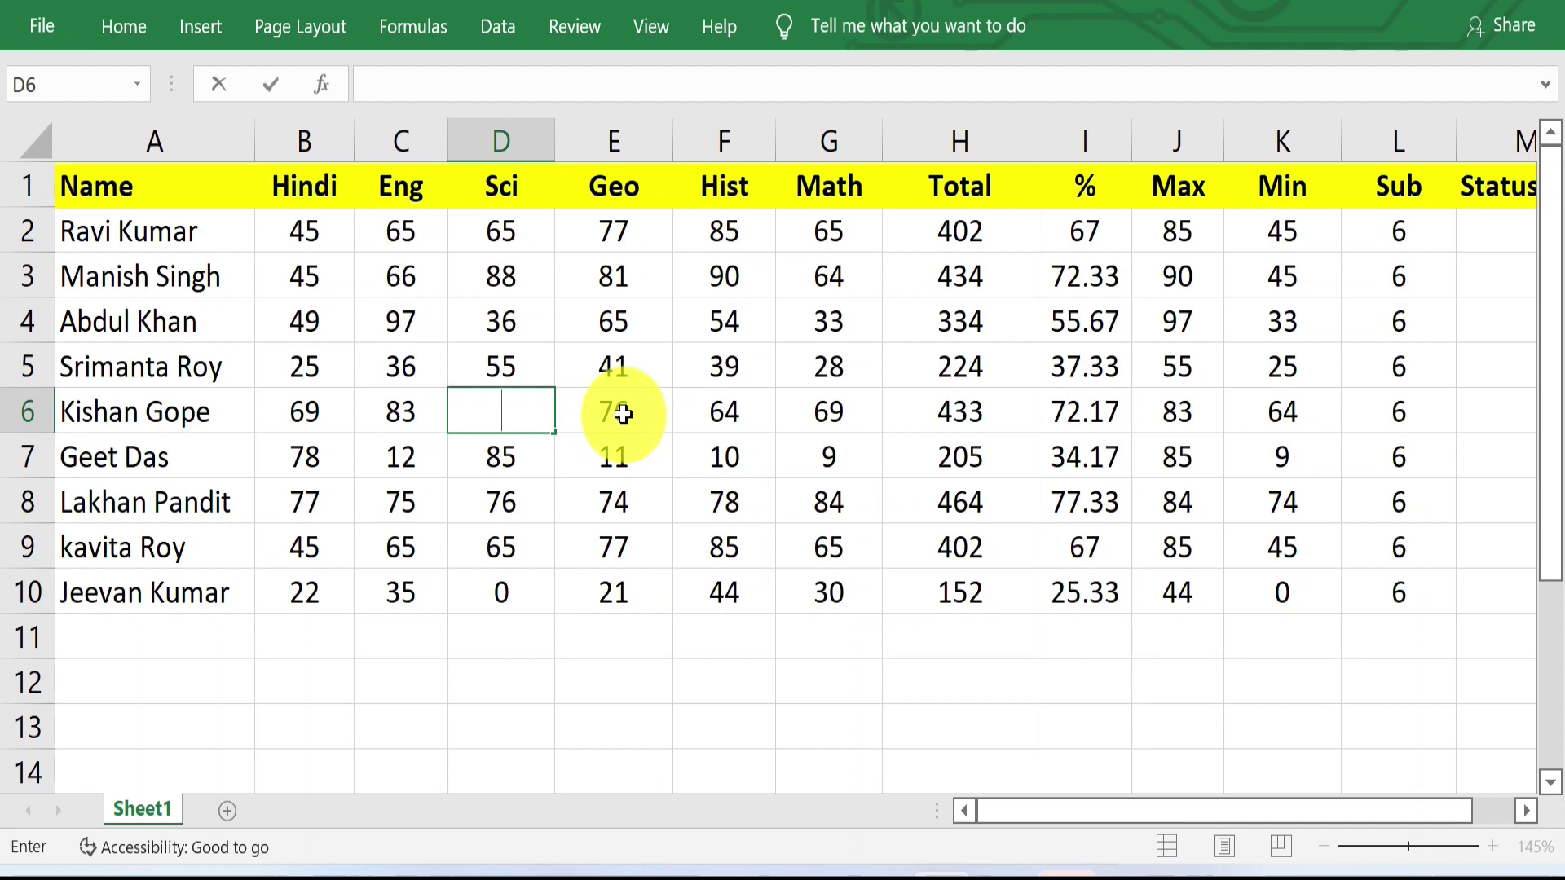
pyautogui.click(501, 412)
pyautogui.click(1430, 412)
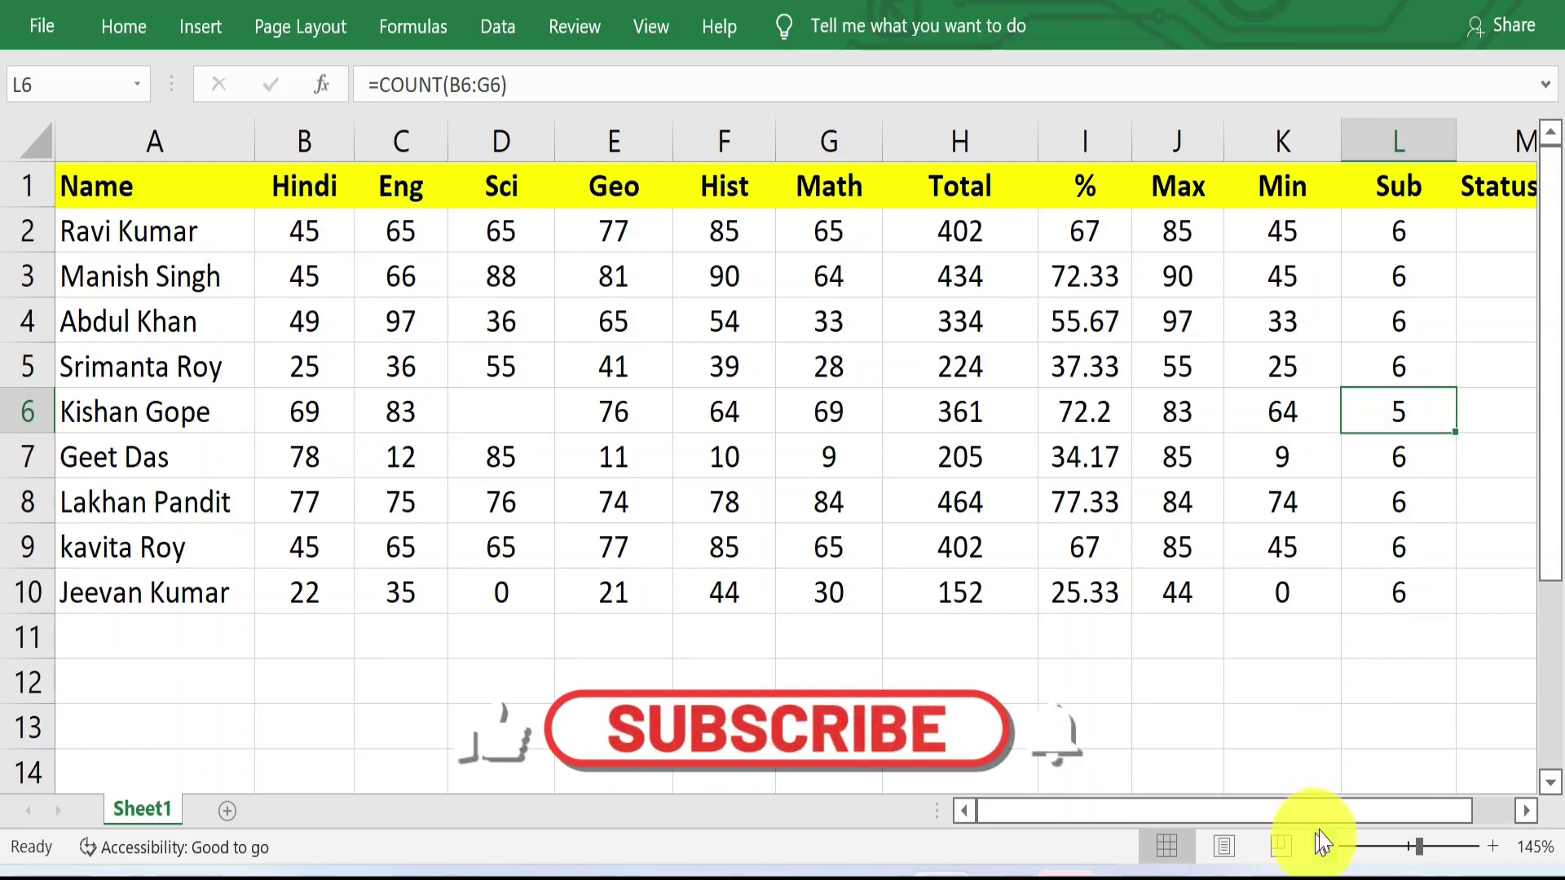
pyautogui.doubleClick(1456, 140)
pyautogui.click(1479, 231)
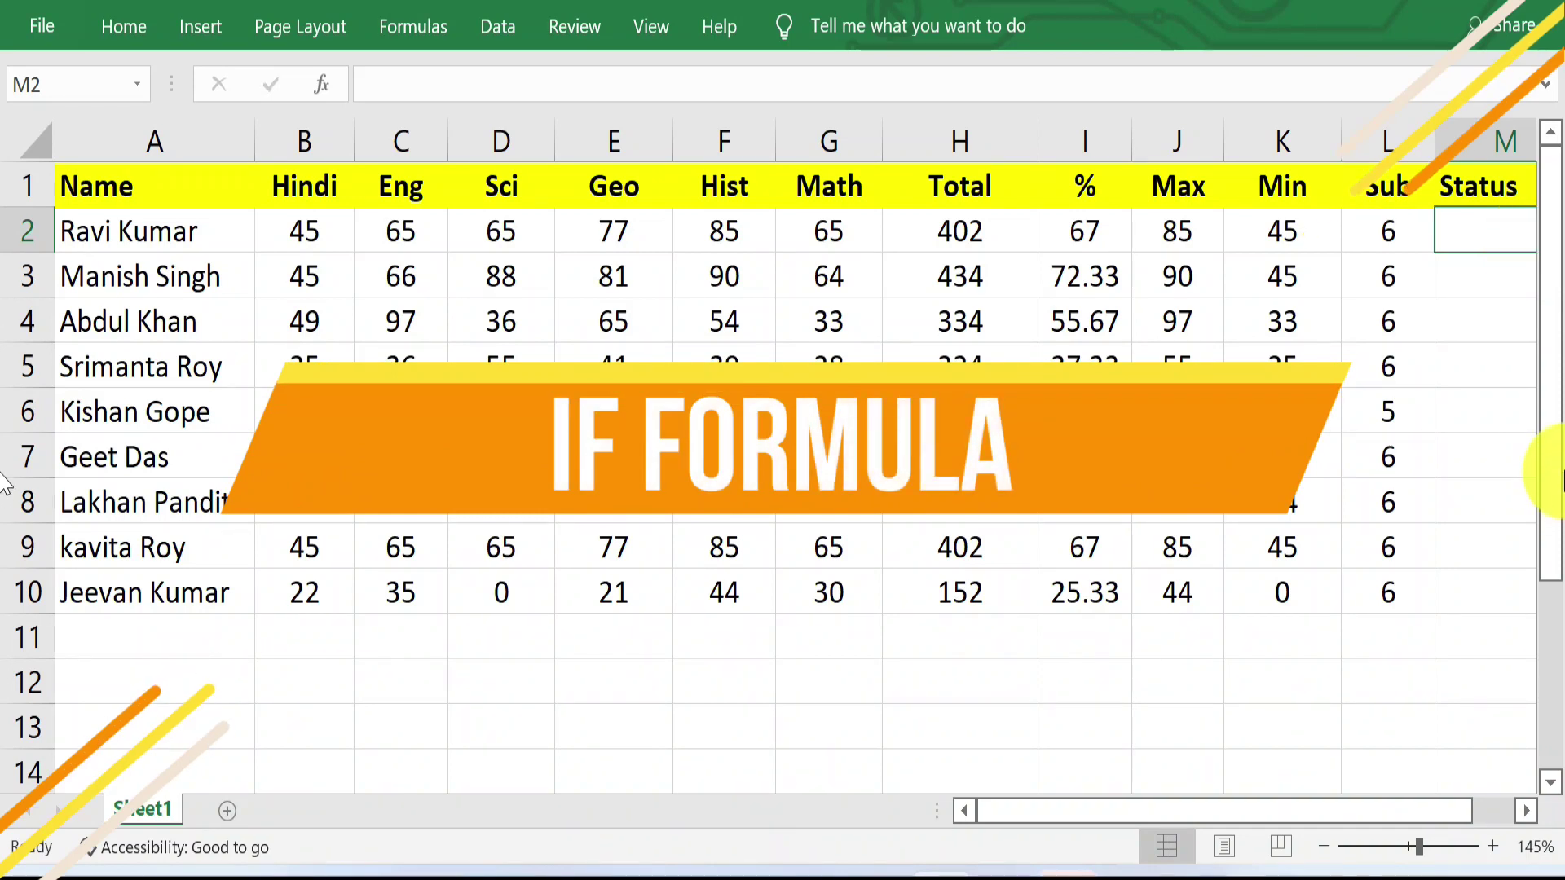
# - Write an IF formula in M2 testing I2<=39, returning "Failed" otherwise "Passed"
pyautogui.write('=')
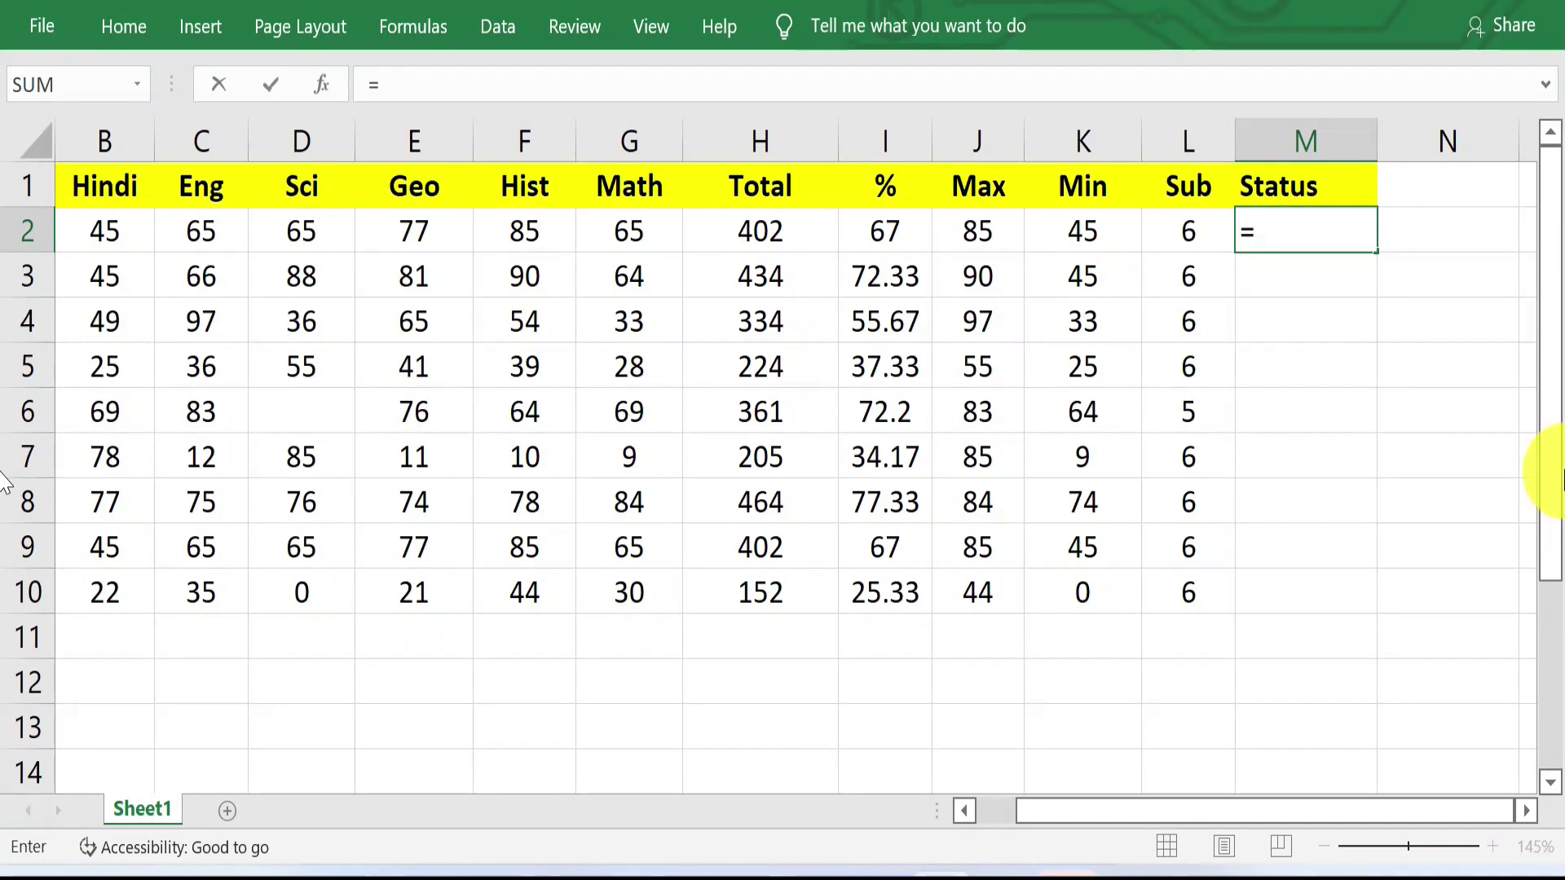
pyautogui.write('IF')
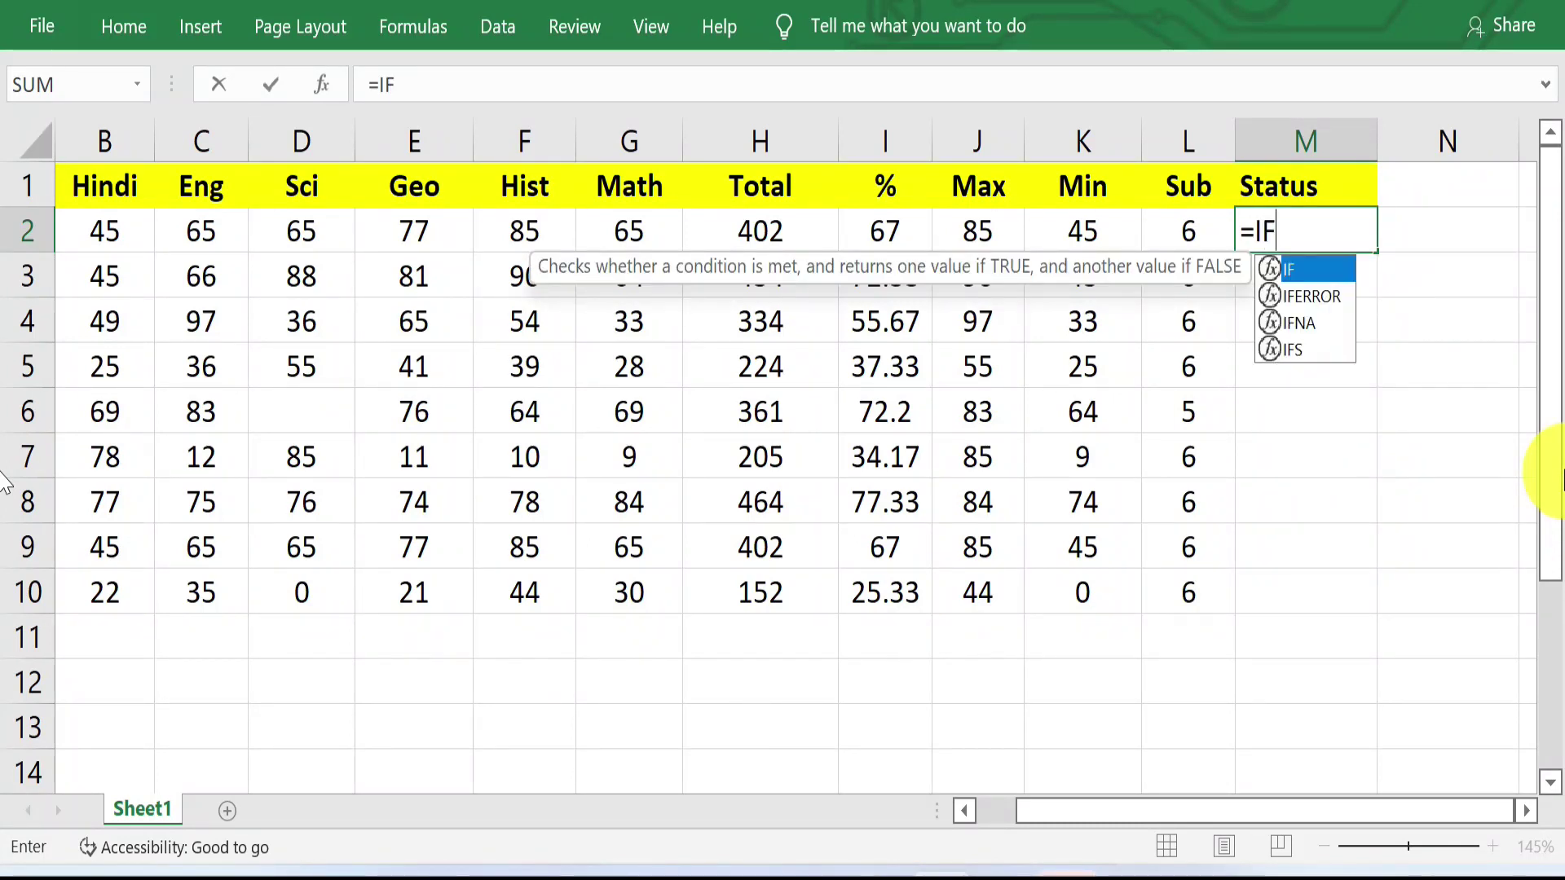
pyautogui.write('(')
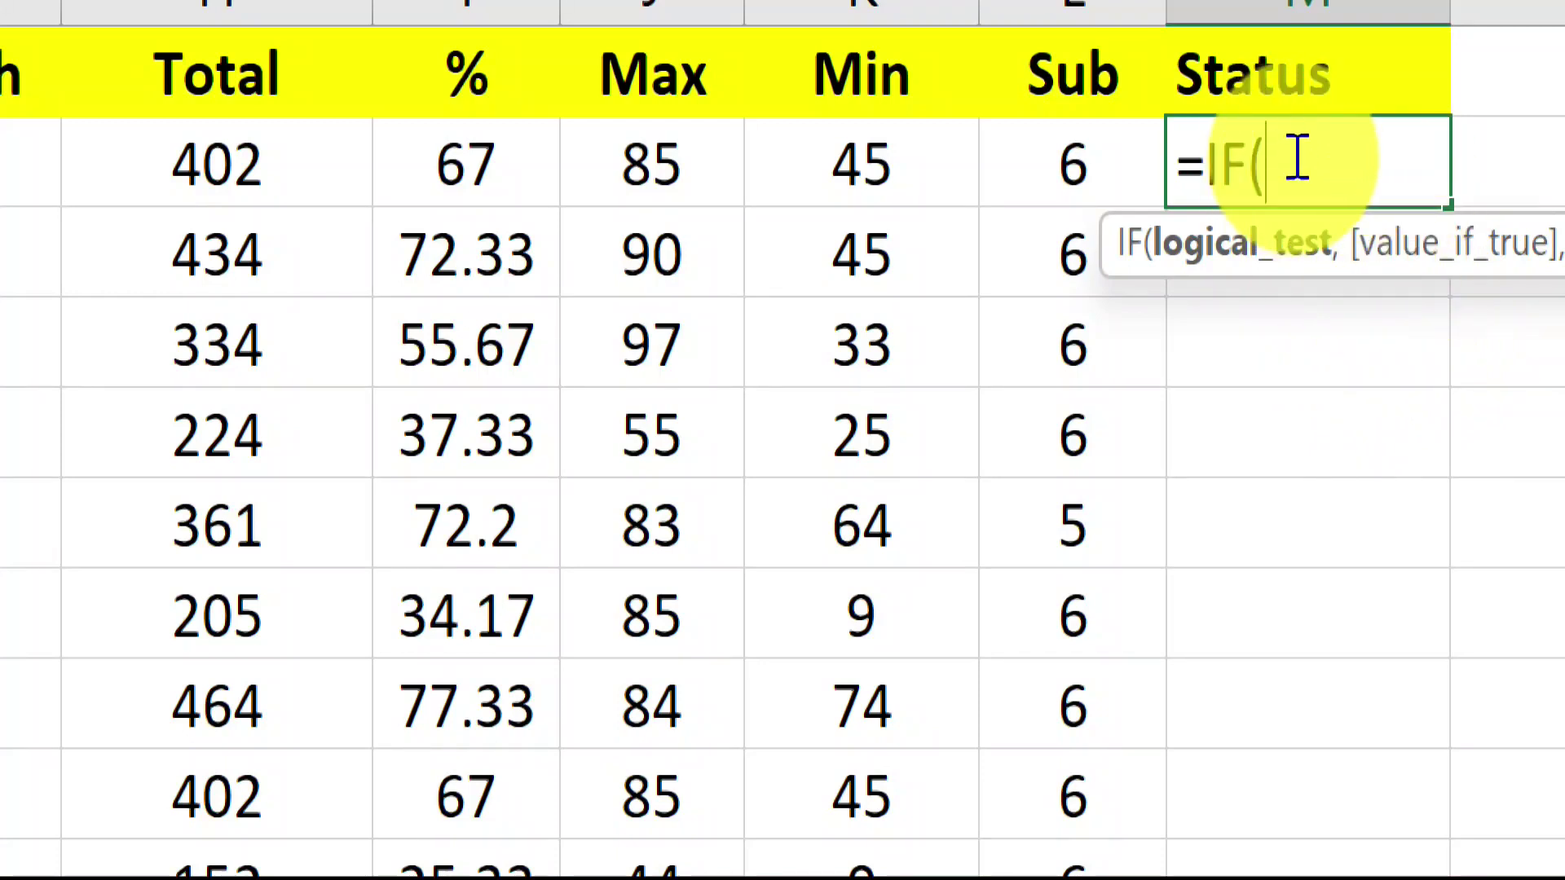
pyautogui.click(473, 173)
pyautogui.write('=')
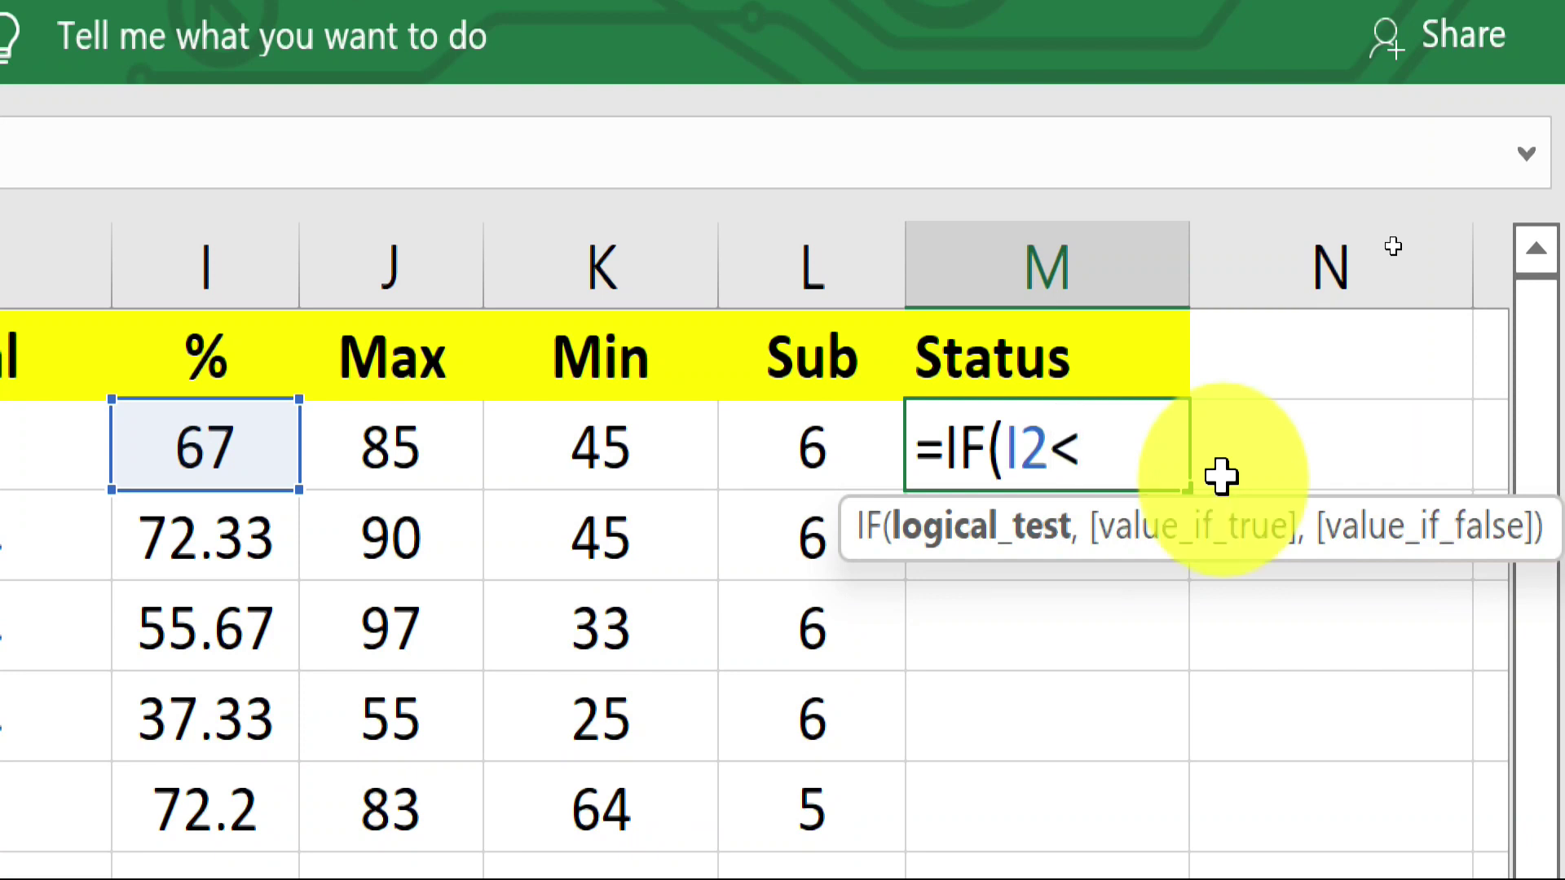
pyautogui.write('=39')
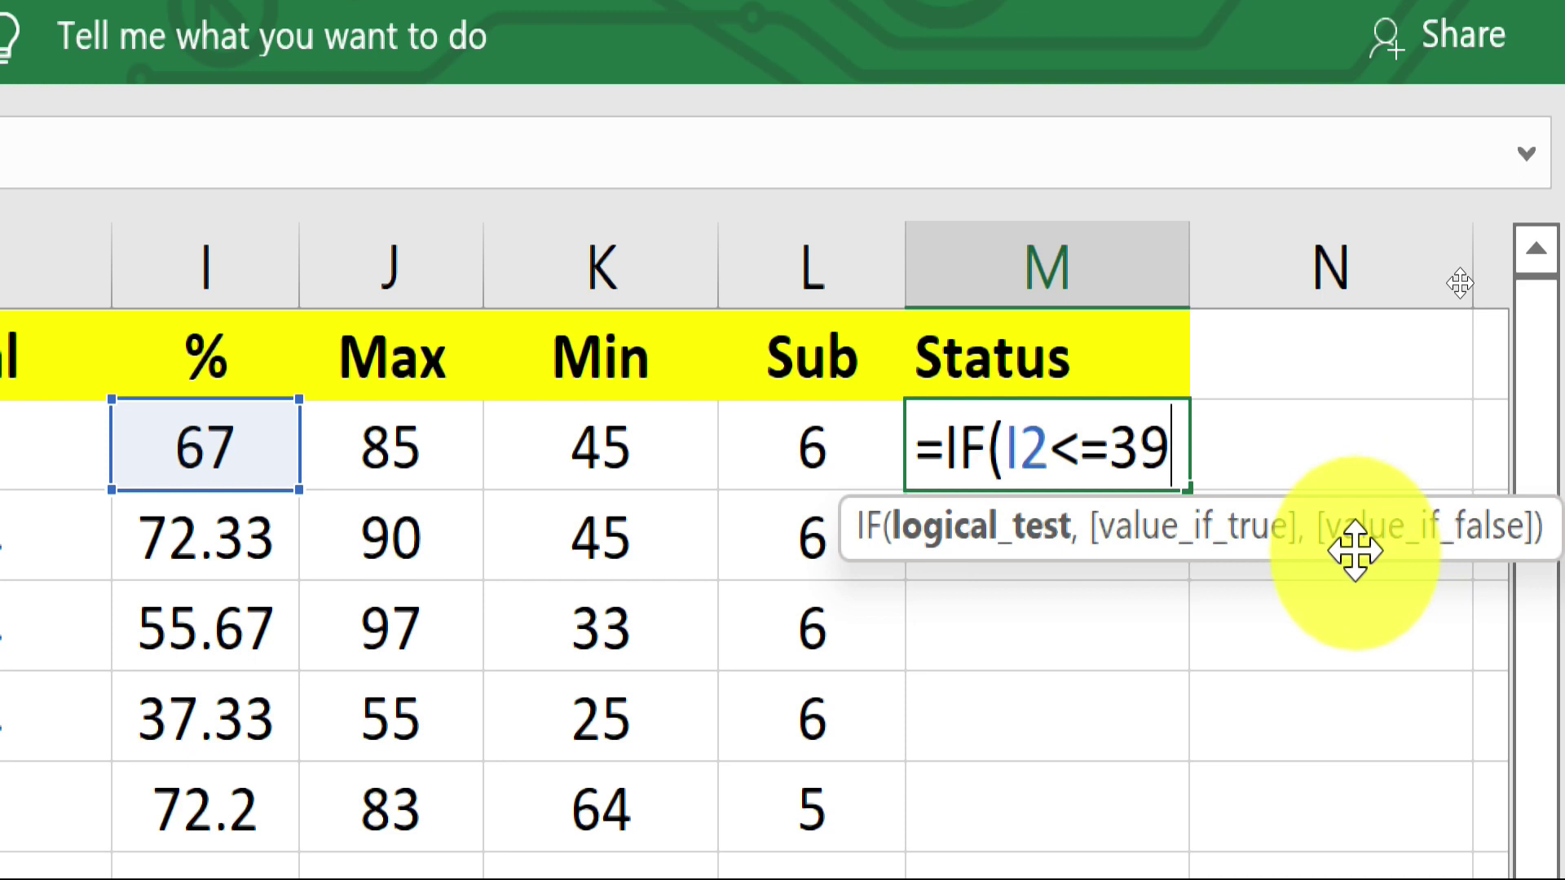
pyautogui.write(',')
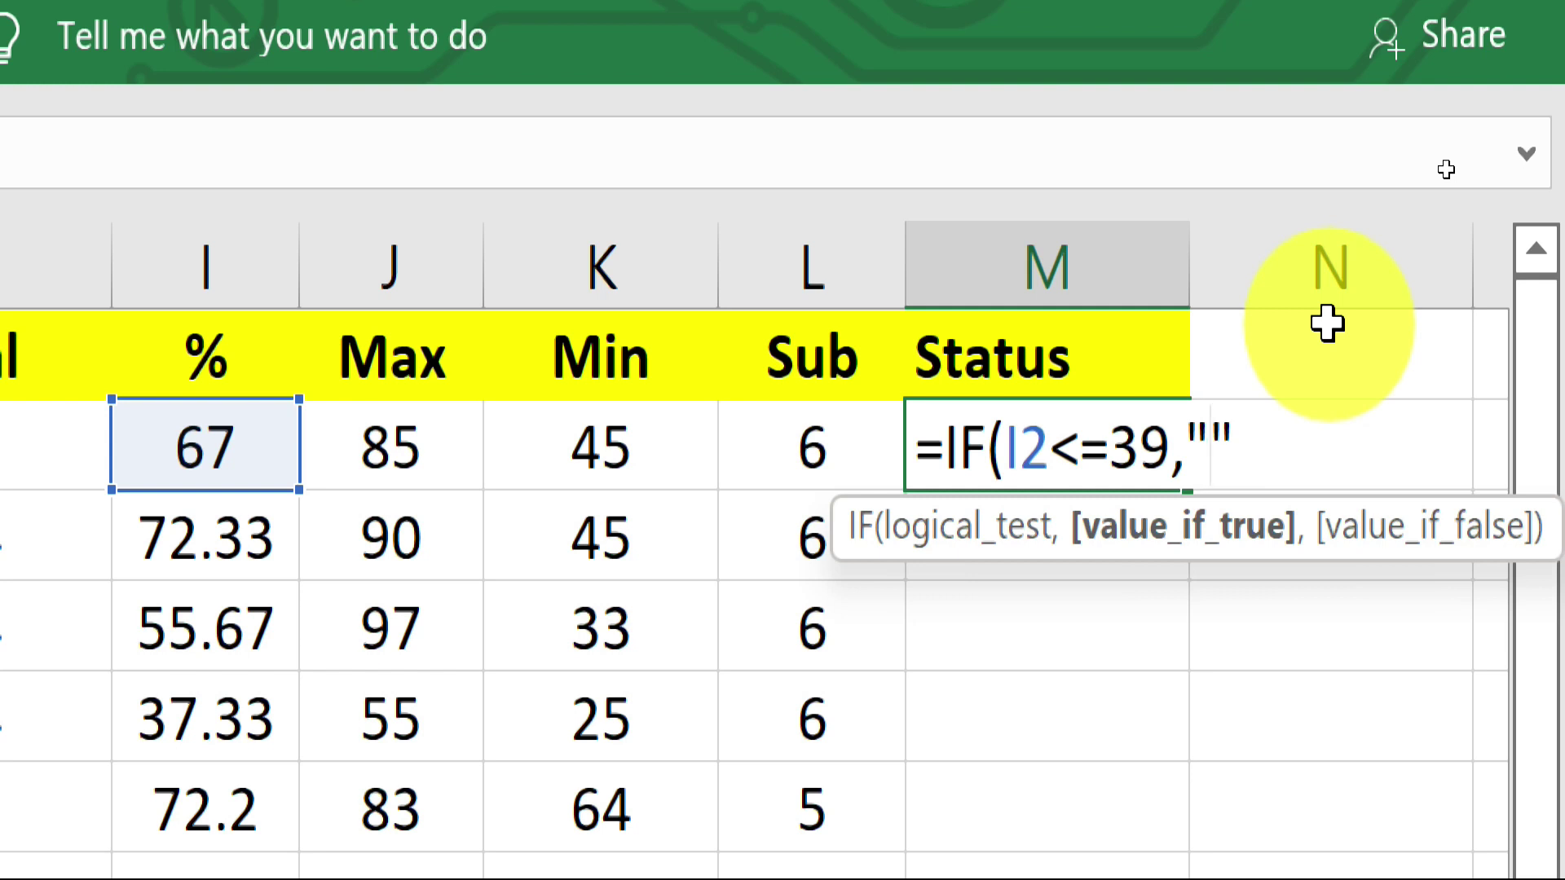
pyautogui.write('d')
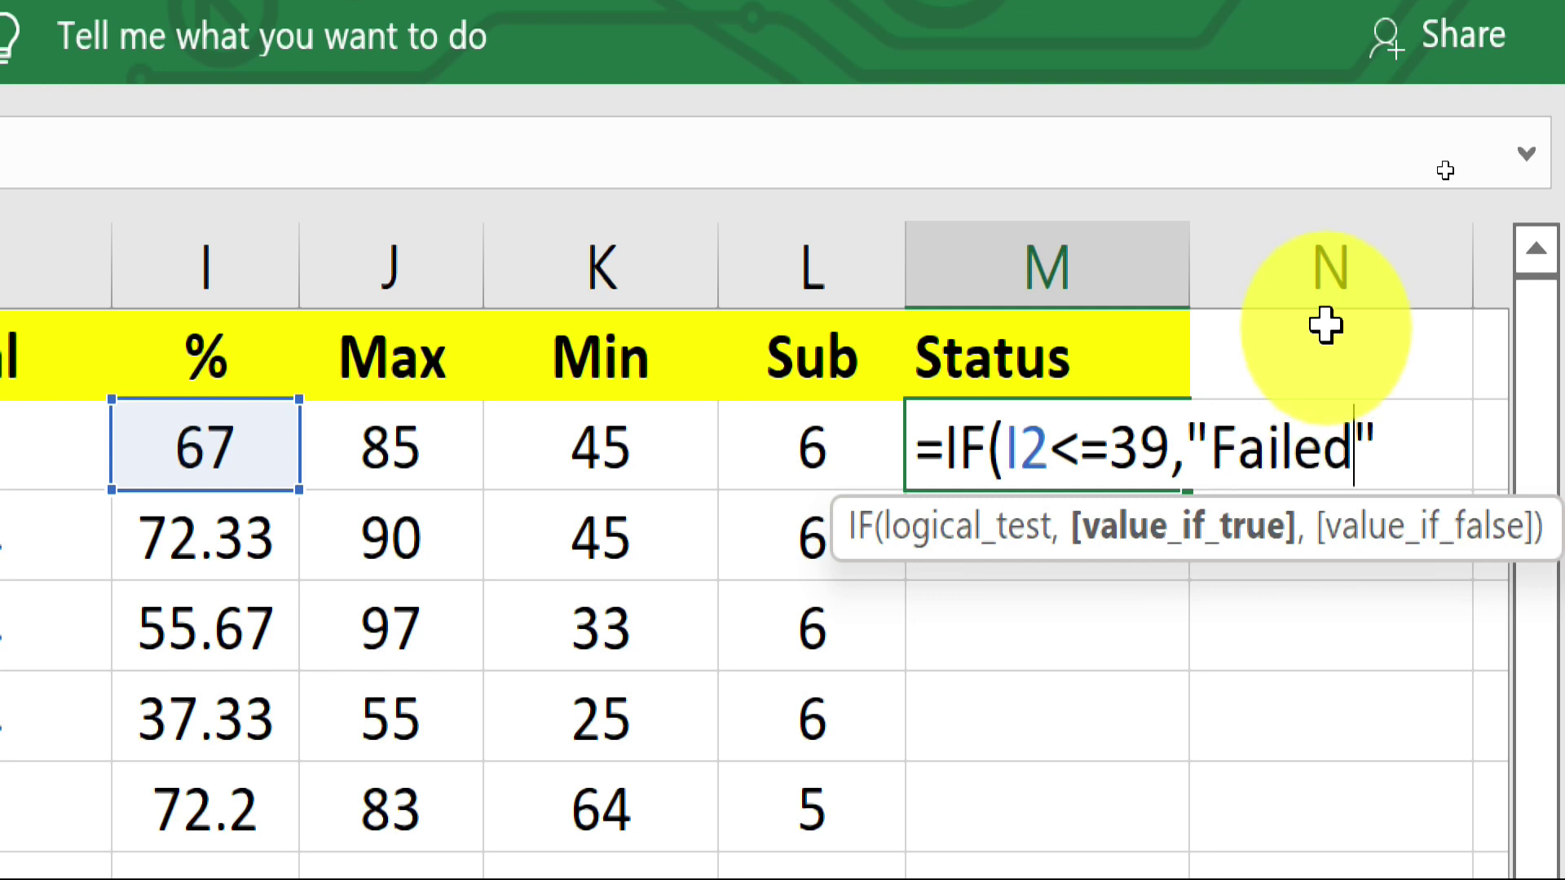
pyautogui.click(1434, 446)
pyautogui.write(',')
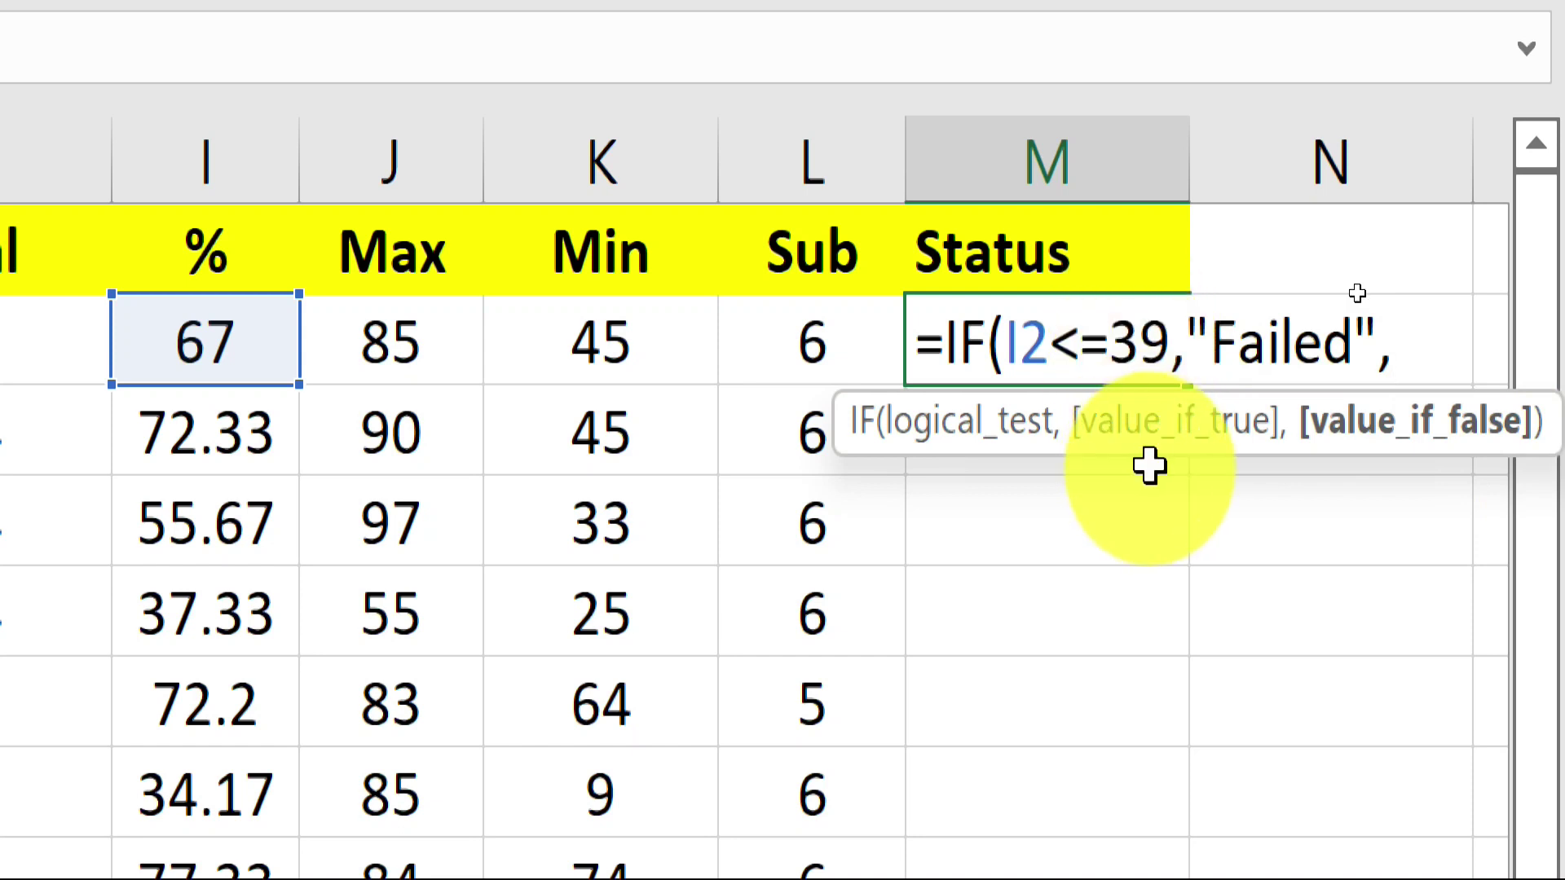
pyautogui.write('"')
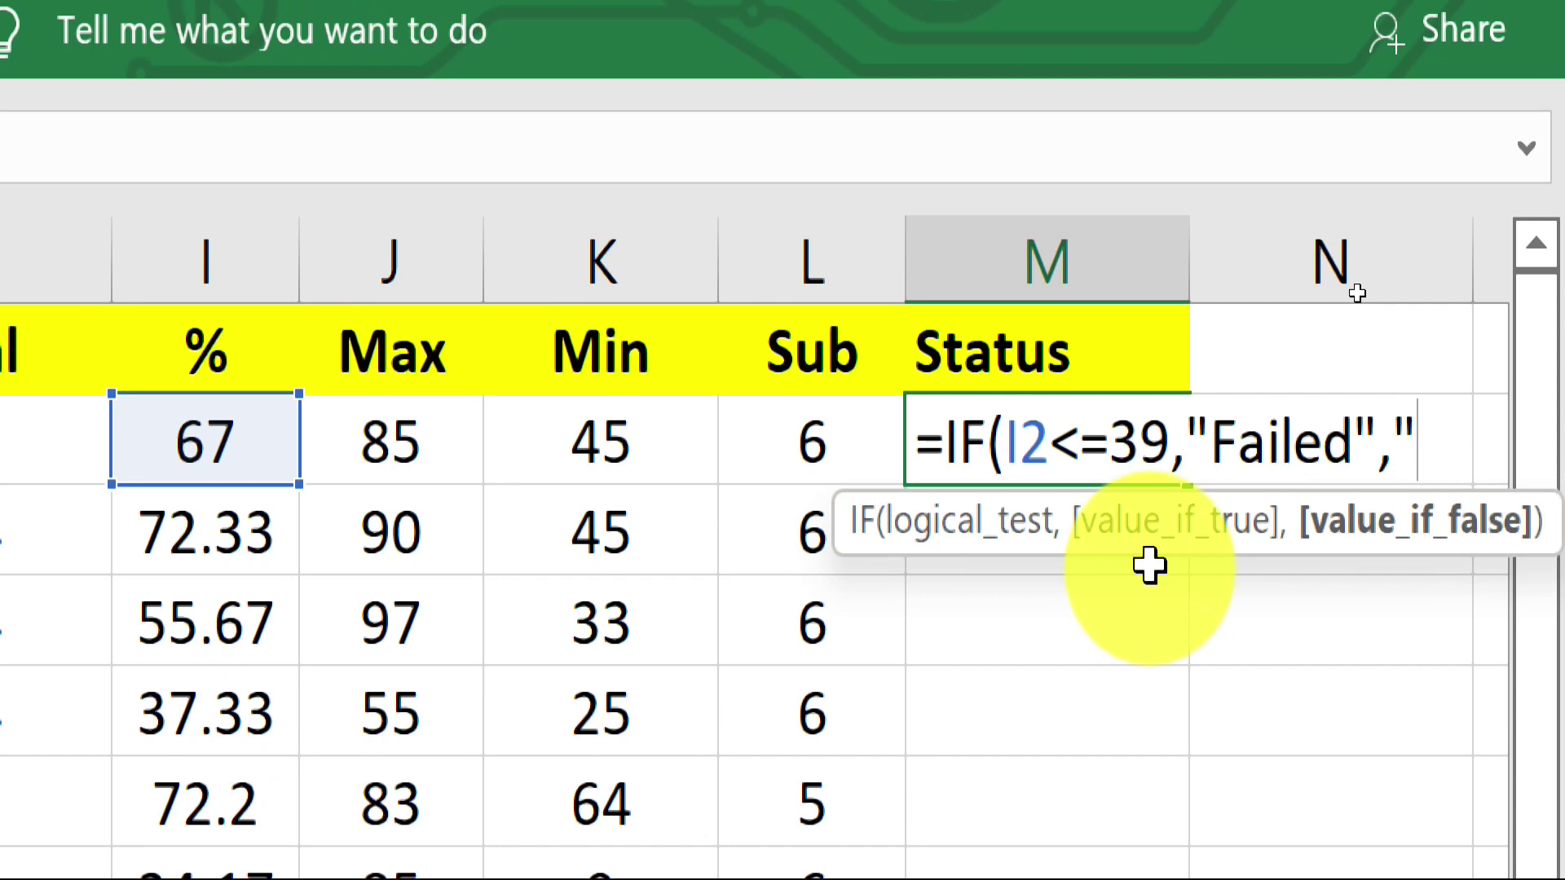
pyautogui.write('Passed')
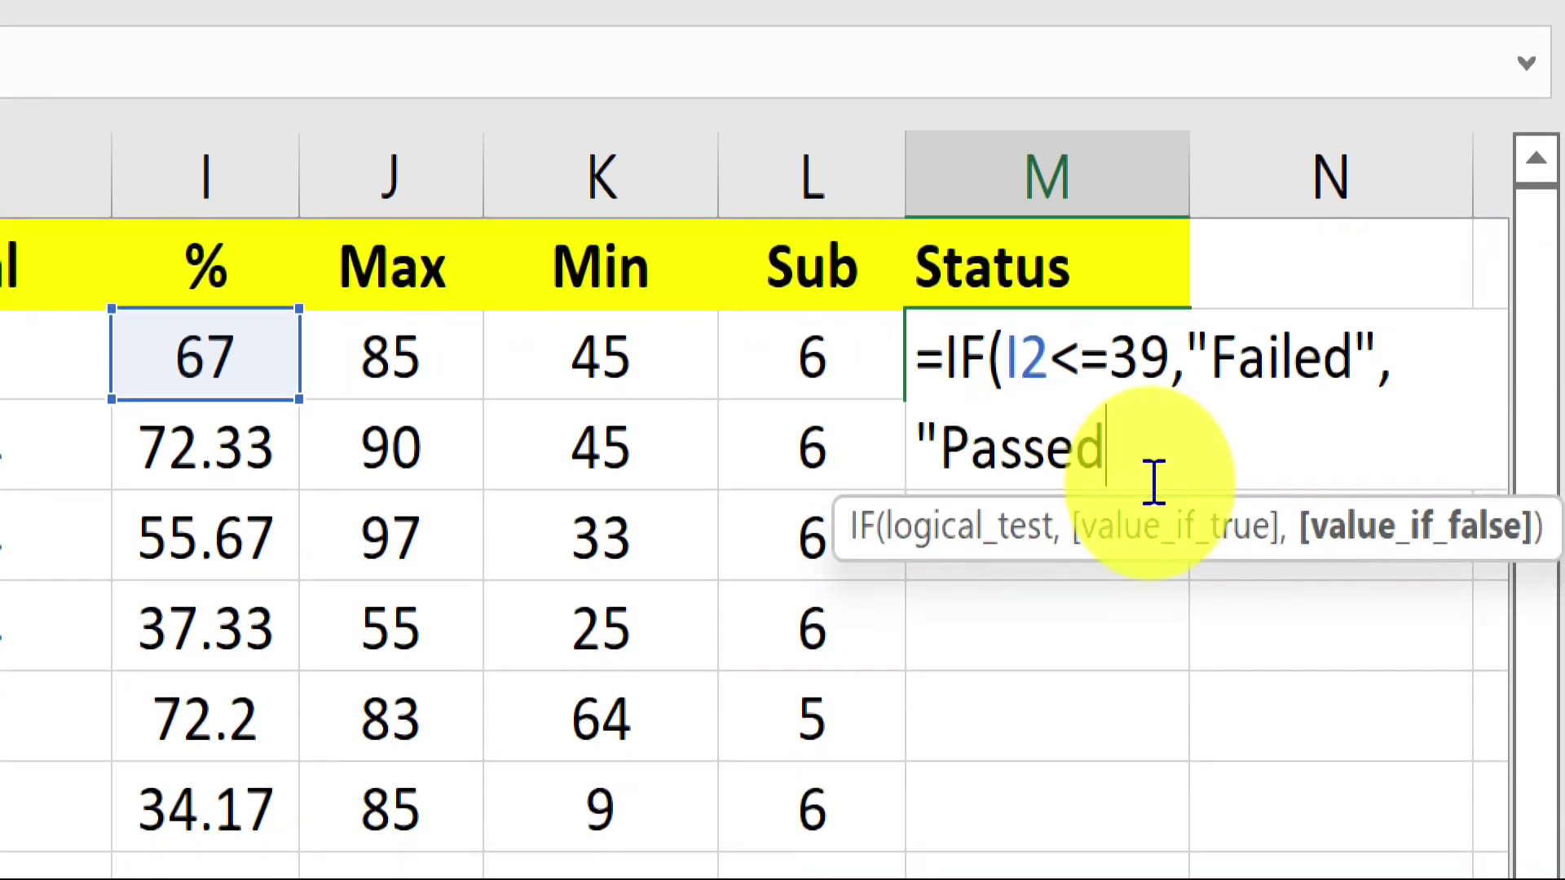
pyautogui.write('"')
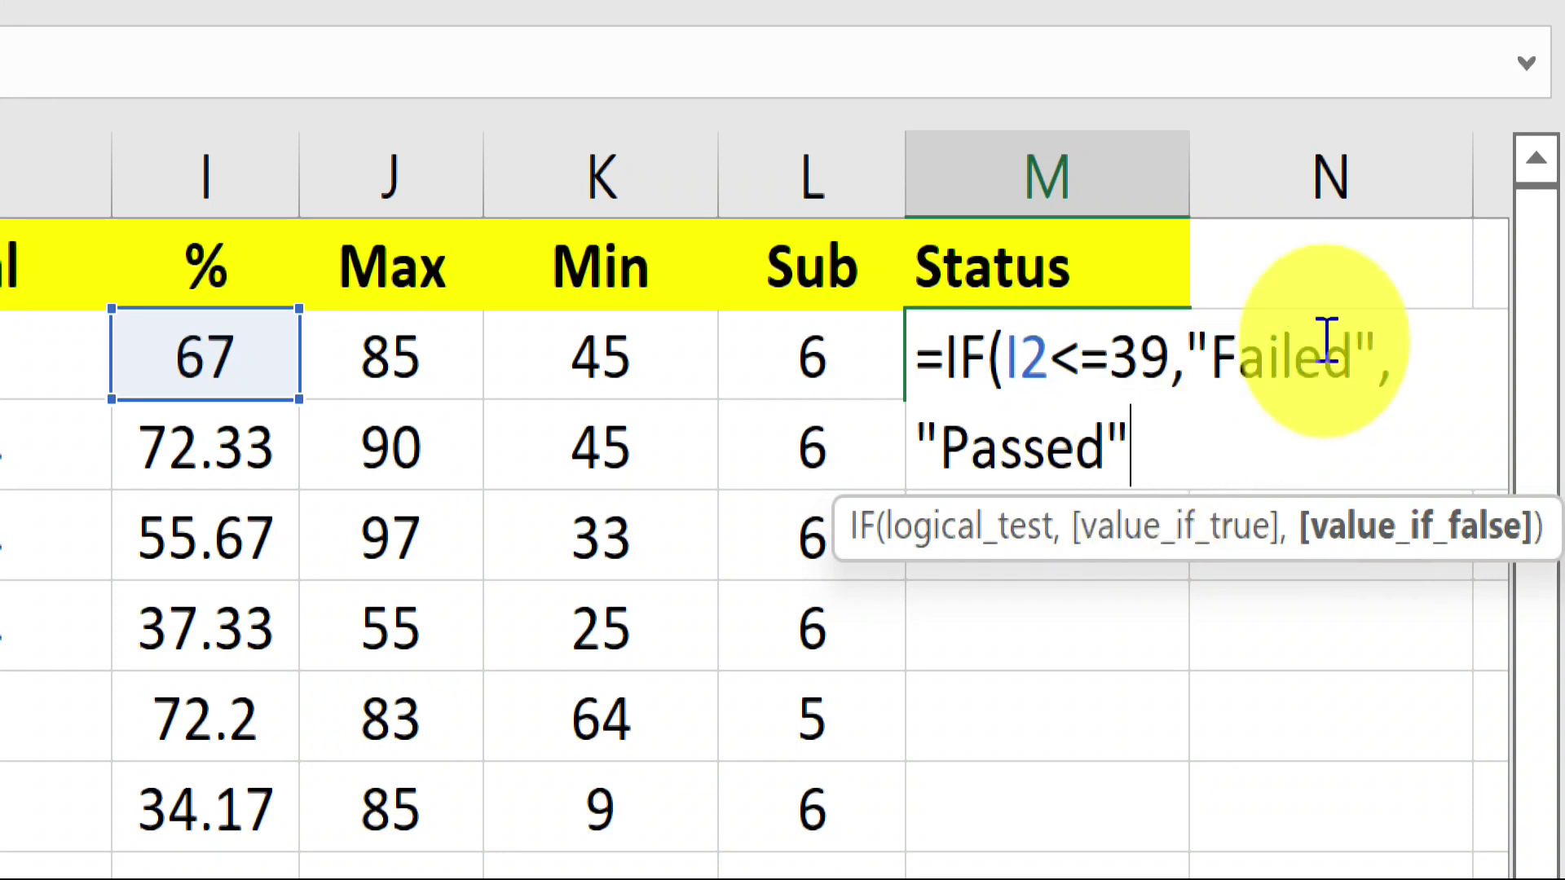
pyautogui.write(')')
# - Commit the IF status formula in M2 and fill it down to M10
pyautogui.press('Return')
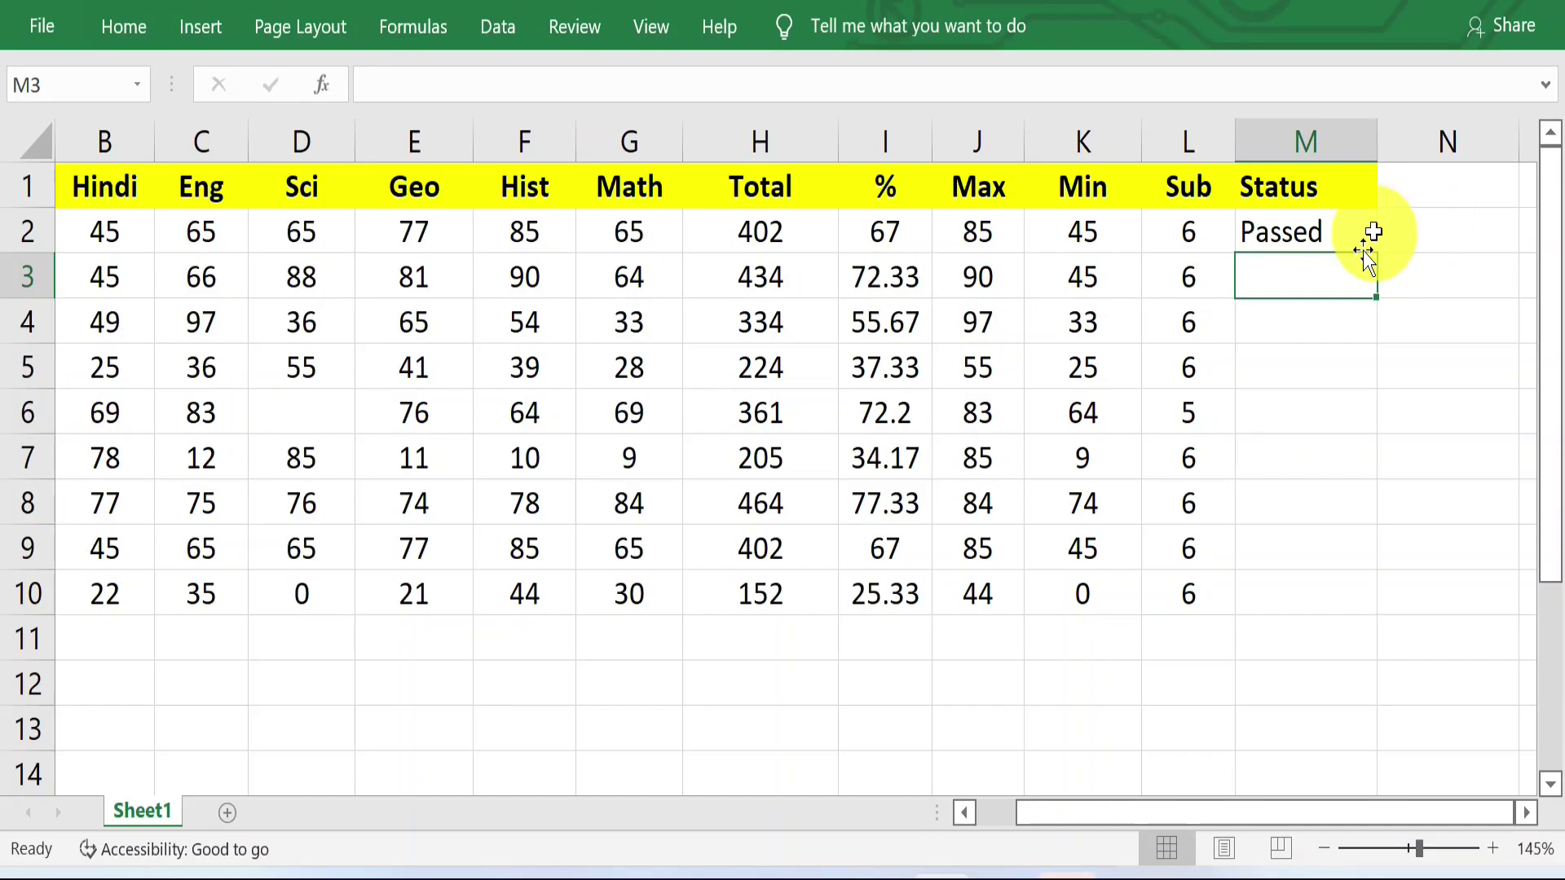
pyautogui.click(1320, 233)
pyautogui.moveTo(1376, 253); pyautogui.dragTo(1379, 600)
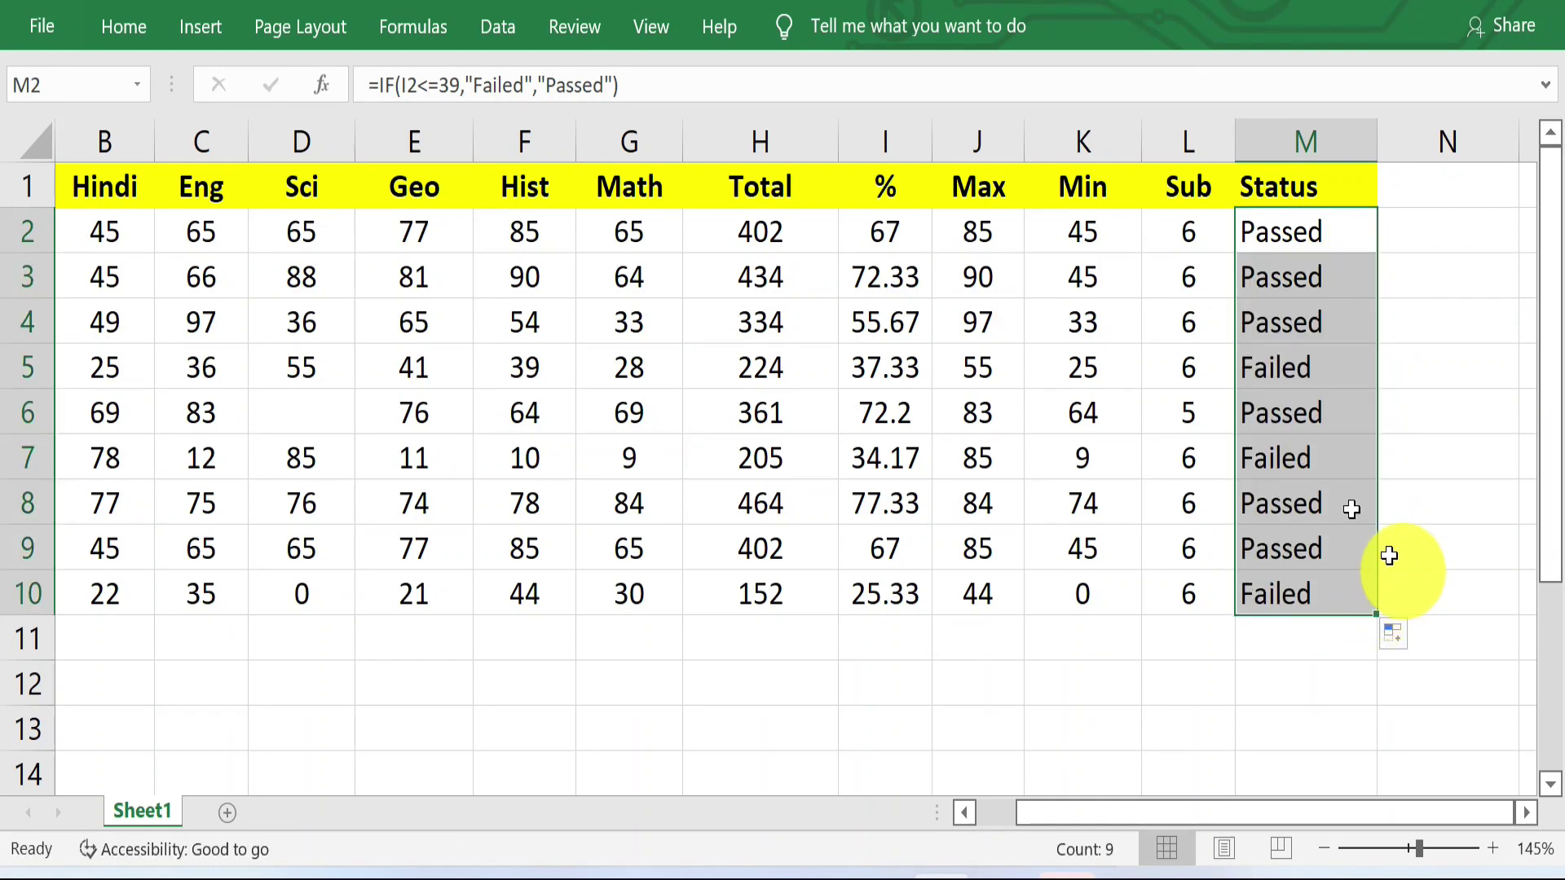
pyautogui.click(1310, 440)
# - Check the Failed results for rows 5, 7 and 10 against their students
pyautogui.click(1291, 594)
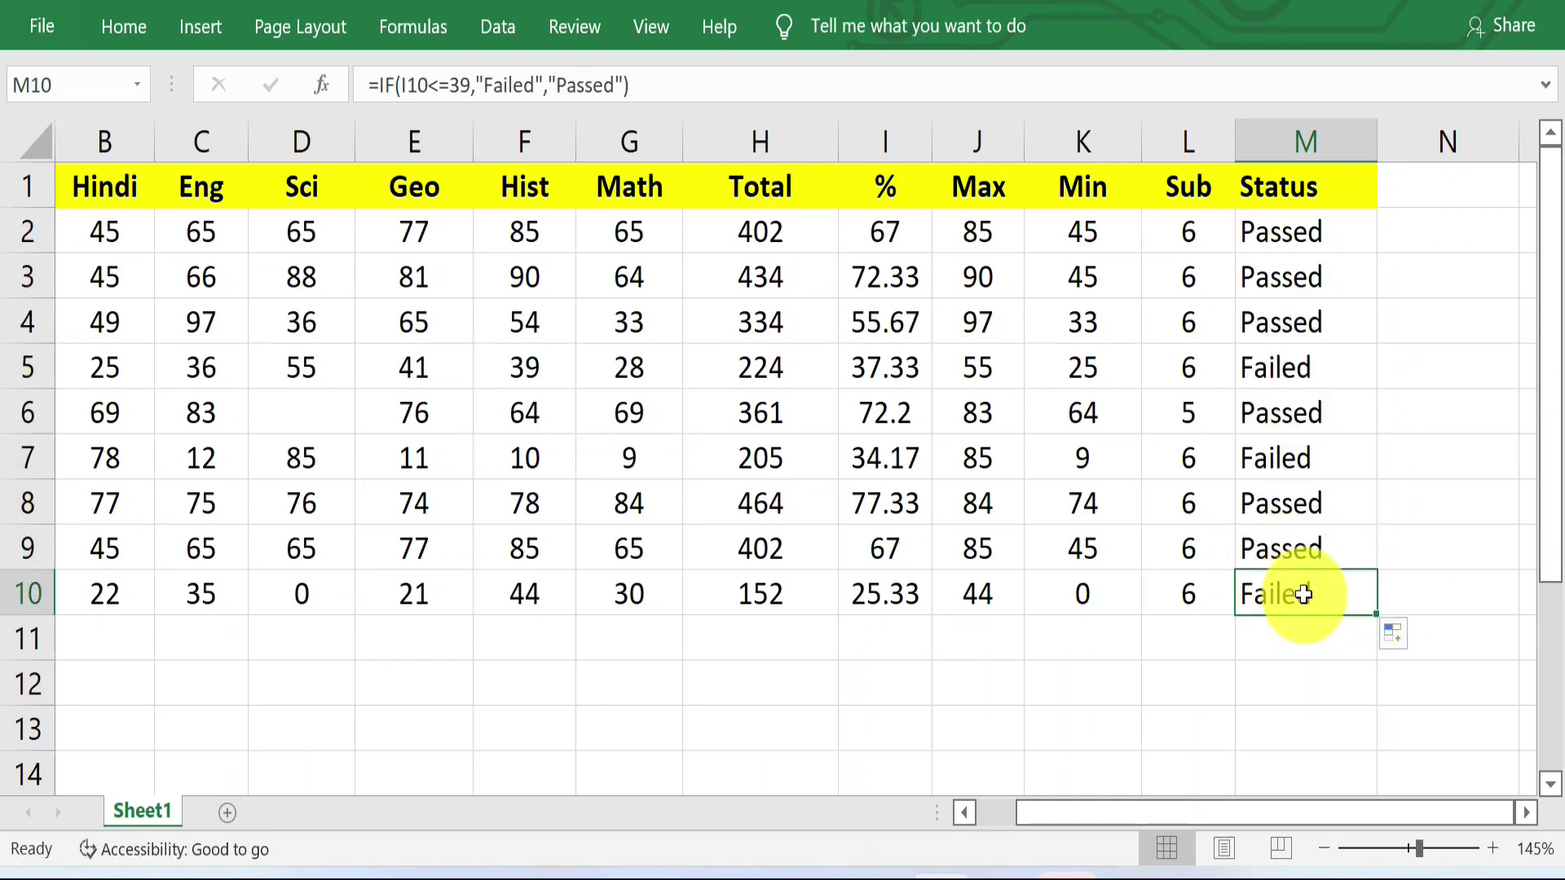
pyautogui.moveTo(1205, 813); pyautogui.dragTo(1152, 811)
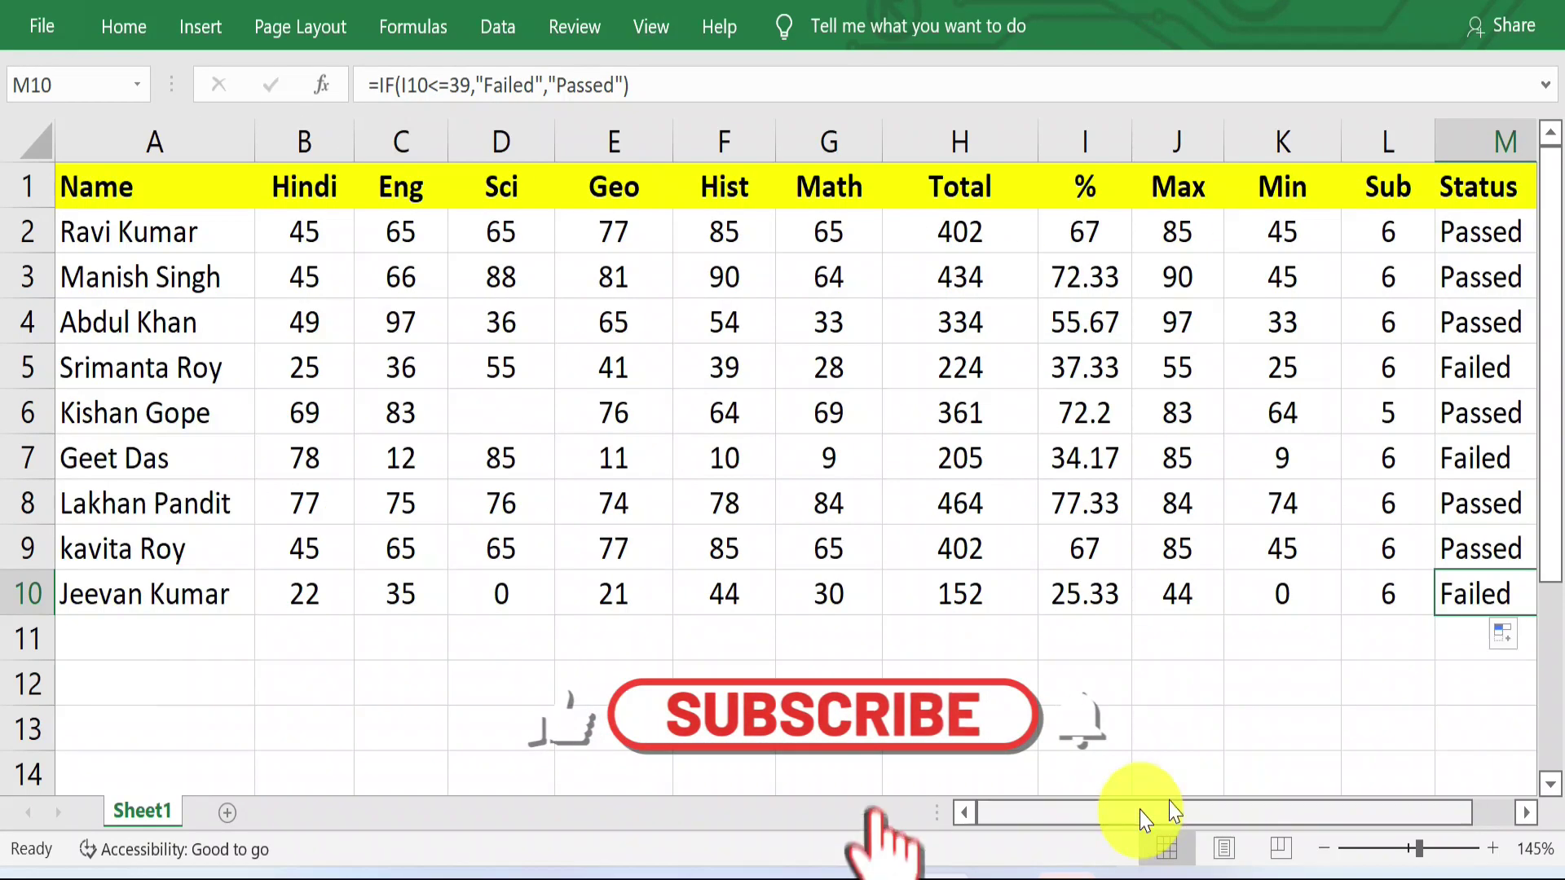
pyautogui.click(189, 597)
pyautogui.click(1443, 455)
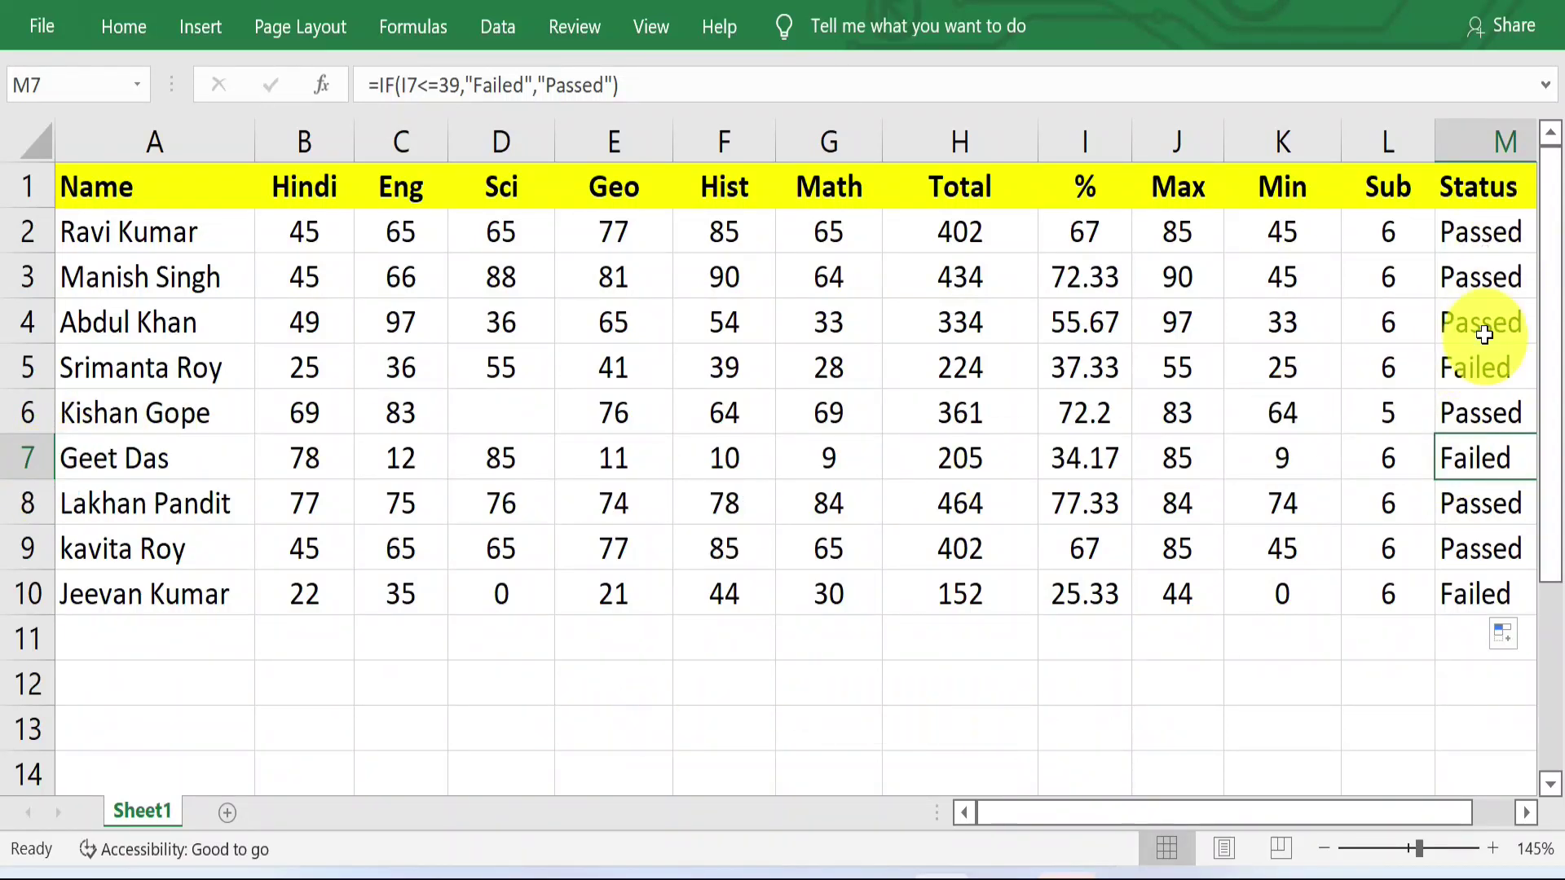
pyautogui.click(1461, 384)
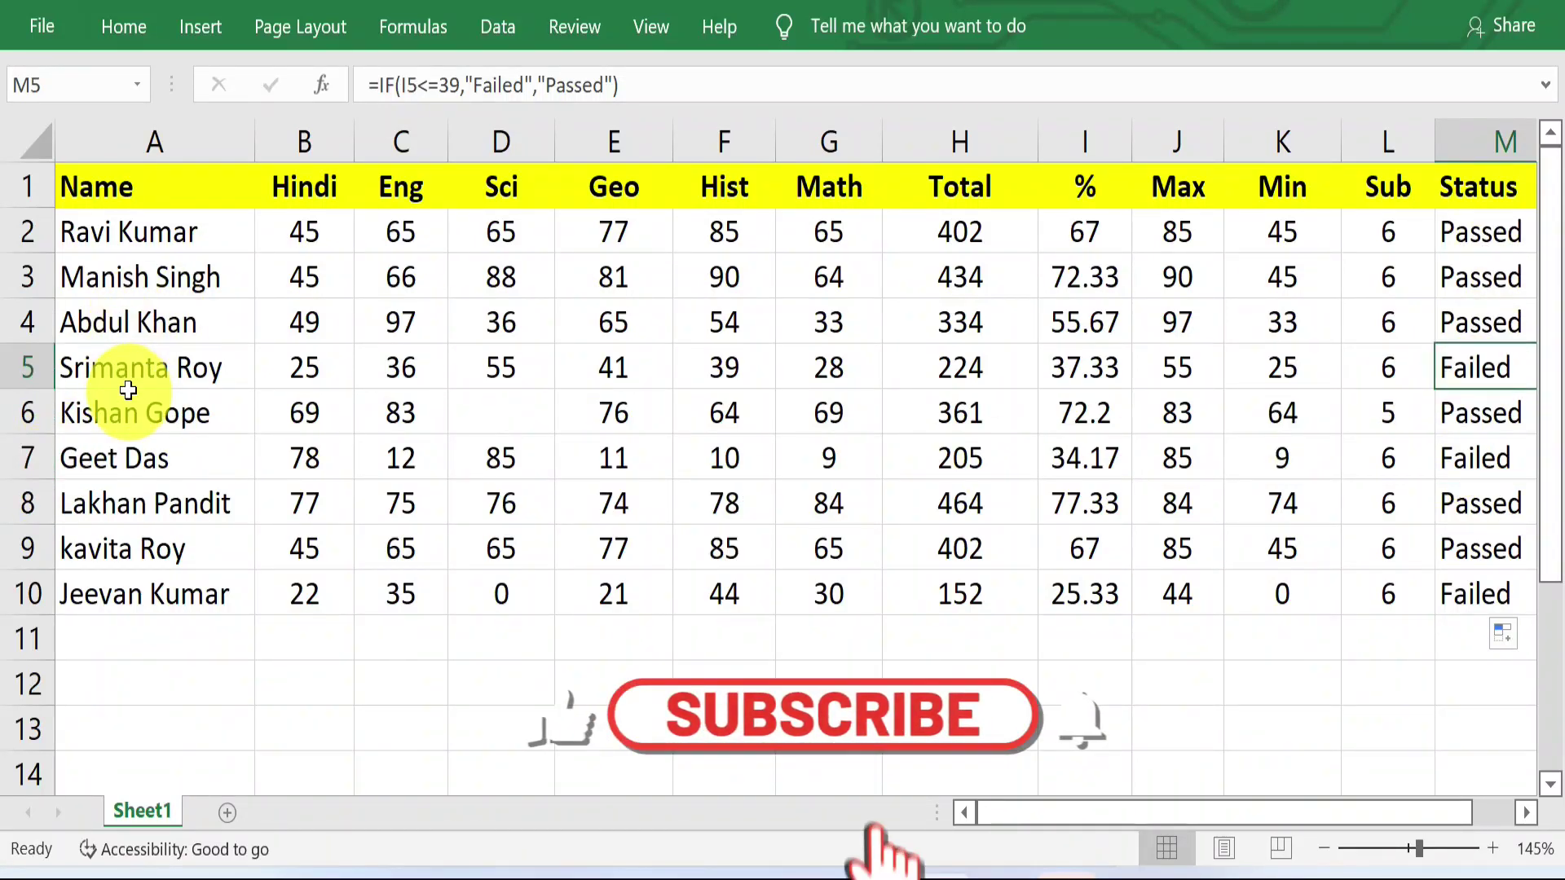